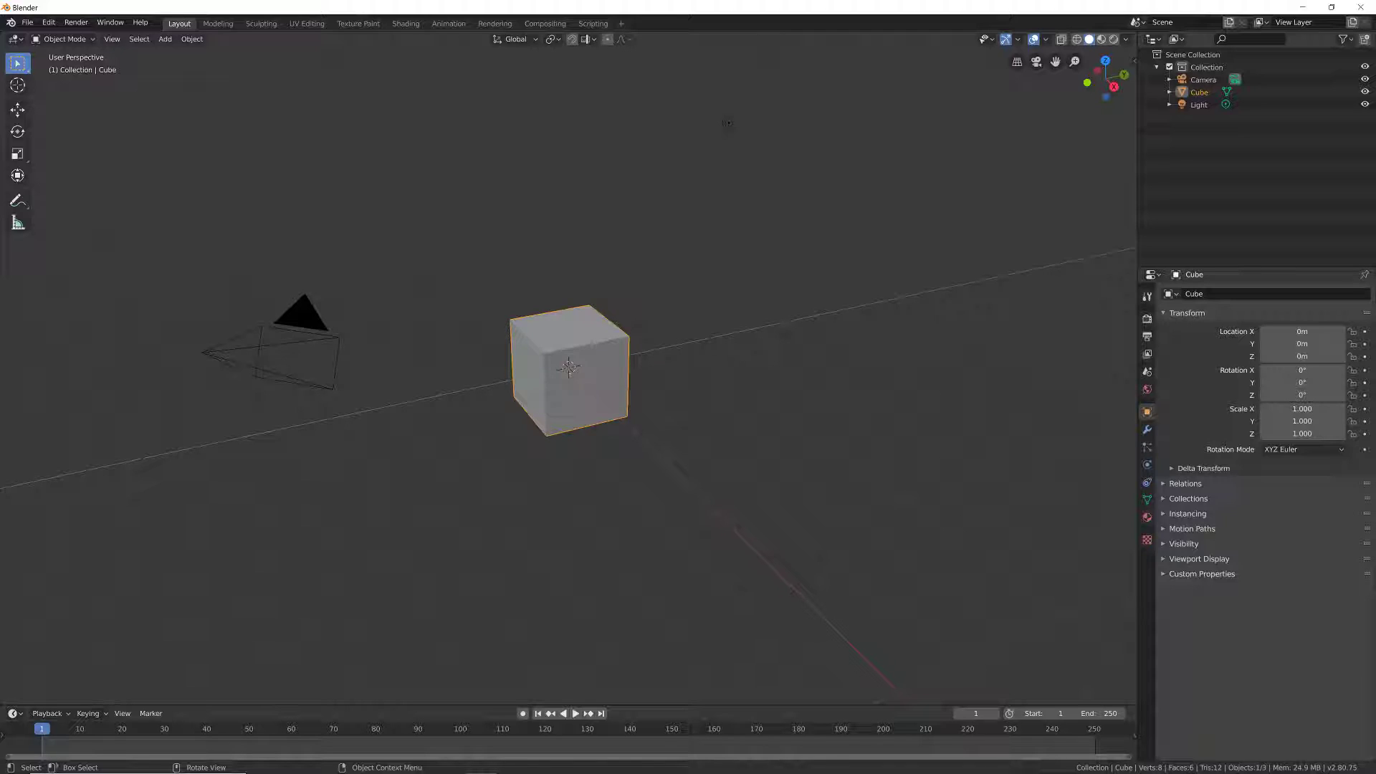
Step: Examine the default cube in the scene from several angles and distances
middle_click_drag(727, 123, 650, 89)
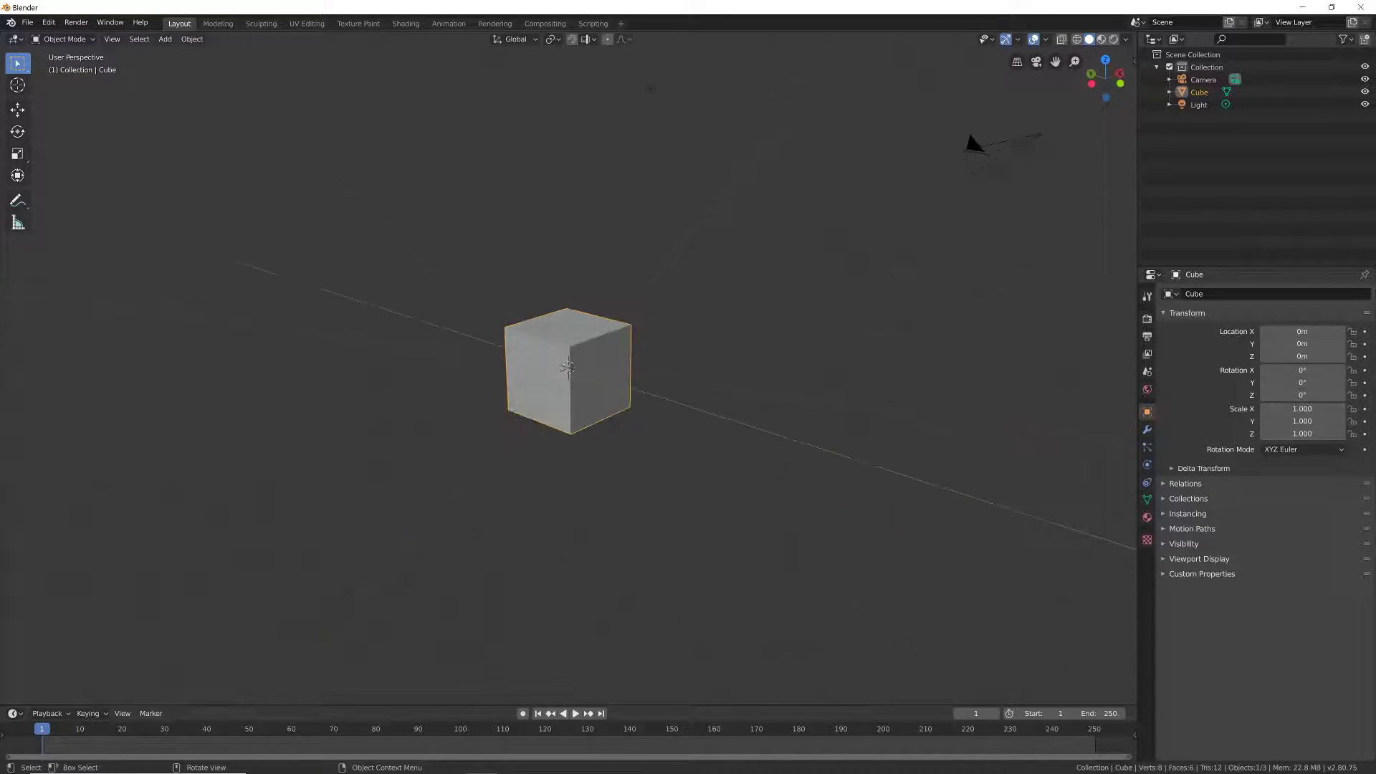
key("shift")
middle_click_drag(568, 371, 602, 410, "shift")
middle_click_drag(1009, 186, 1075, 169, "shift")
scroll(652, 238, "down", 4)
scroll(606, 377, "up", 5)
scroll(605, 377, "down", 3)
scroll(606, 376, "up", 6)
scroll(605, 376, "down", 11)
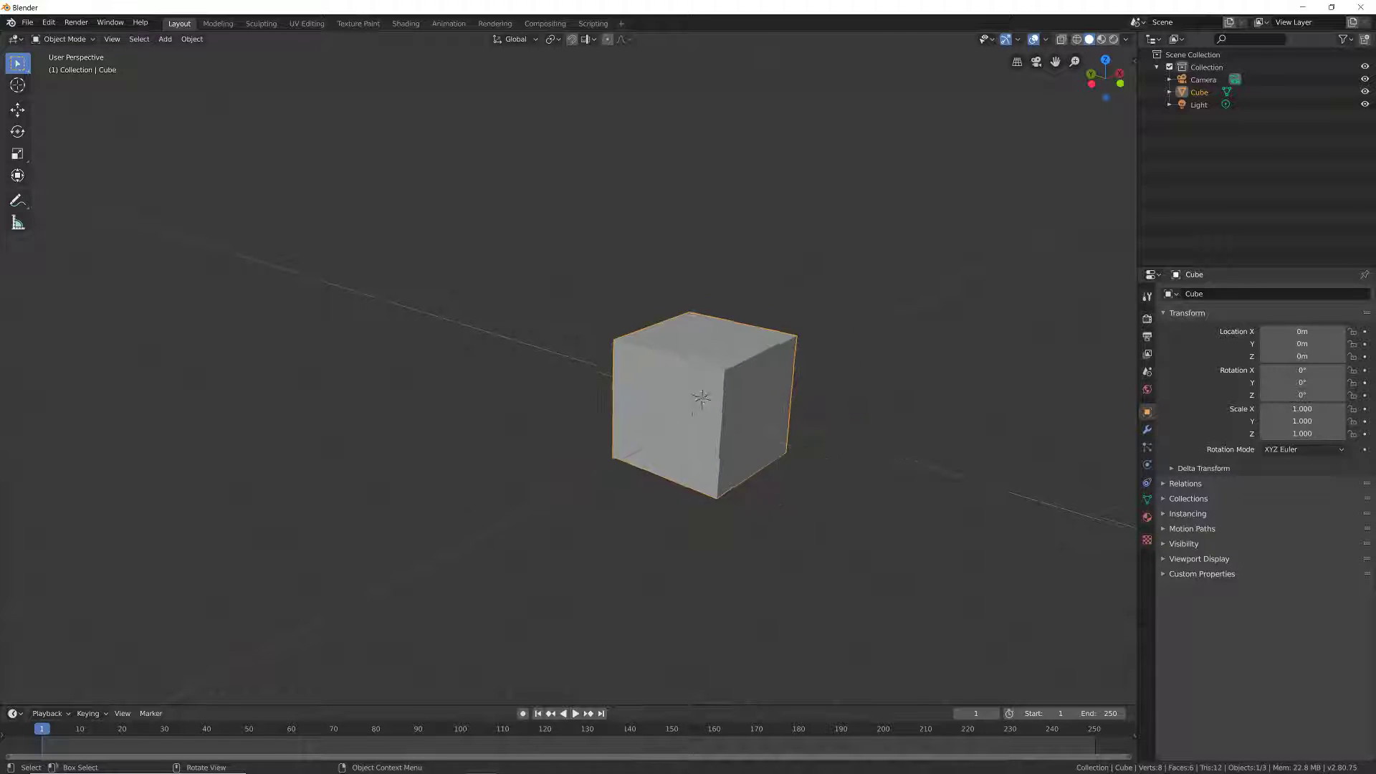
scroll(605, 376, "up", 6)
middle_click_drag(622, 381, 595, 453, "shift")
mouse_move(709, 406)
middle_mouse_down()
mouse_move(724, 398)
mouse_move(695, 405)
middle_mouse_up()
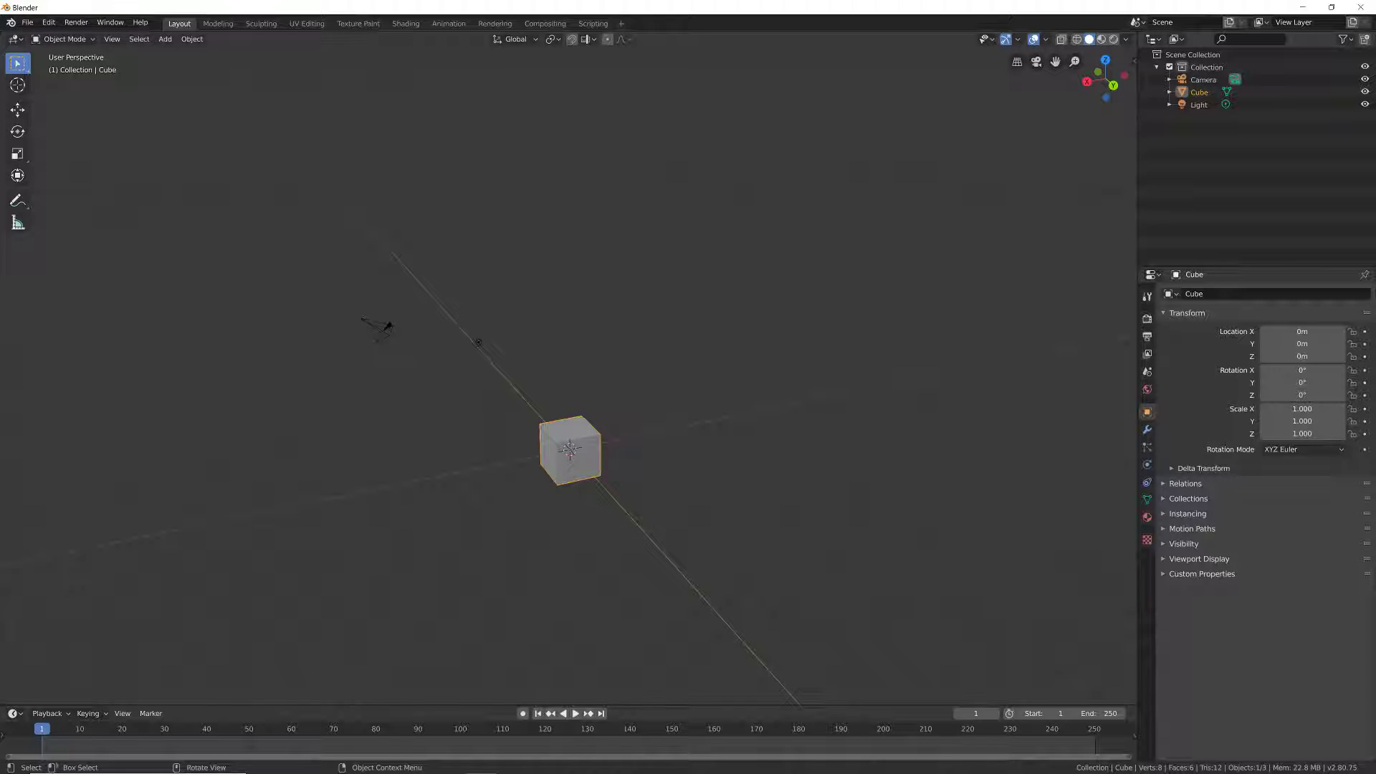
middle_click_drag(570, 449, 671, 458, "shift")
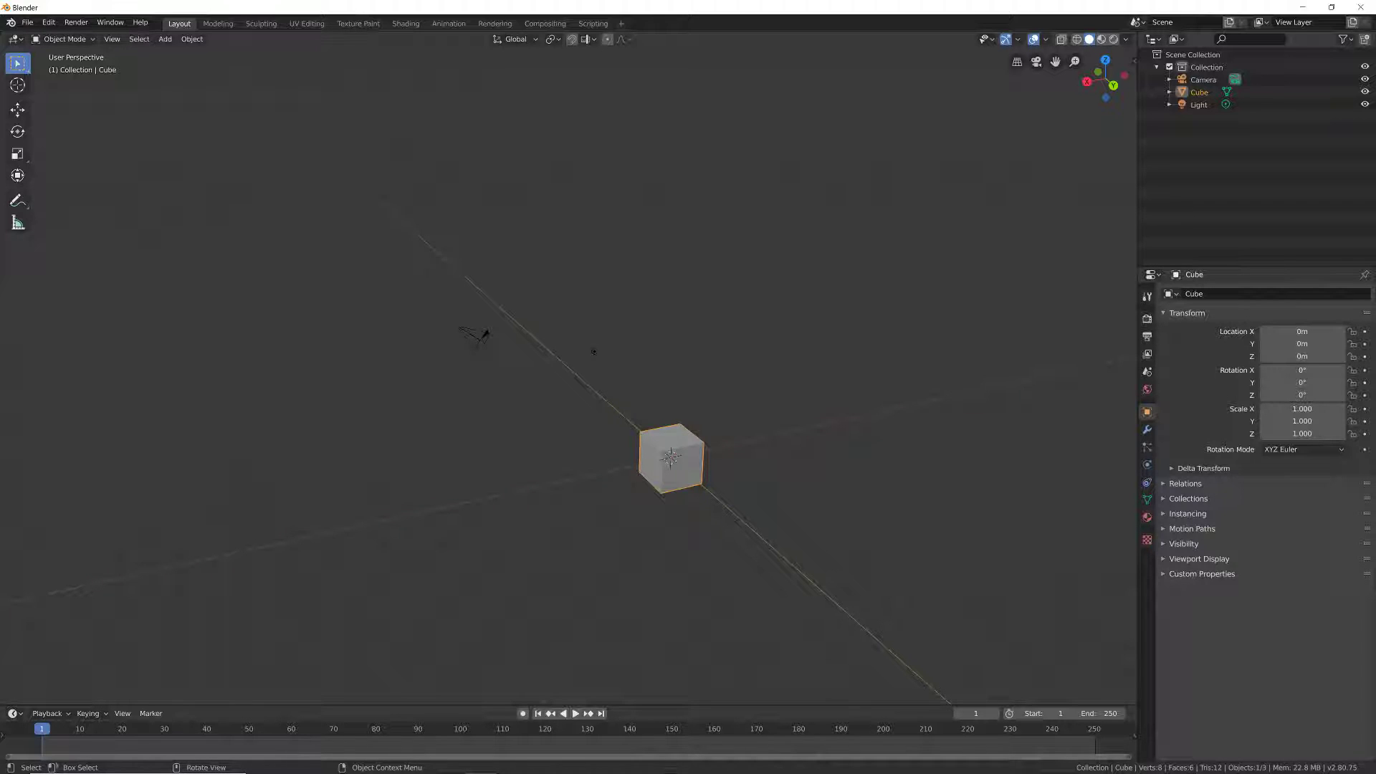
scroll(671, 457, "up", 3)
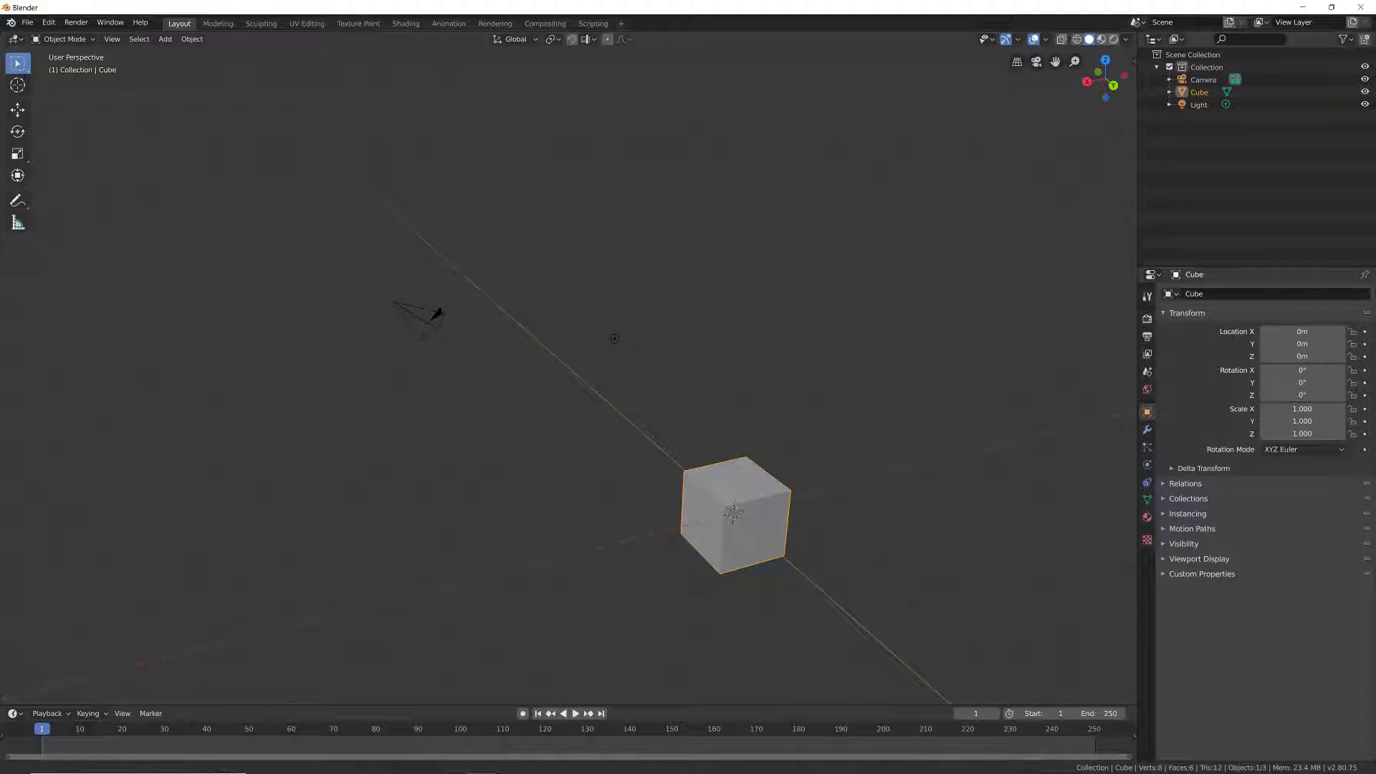
middle_click_drag(734, 516, 725, 449, "shift")
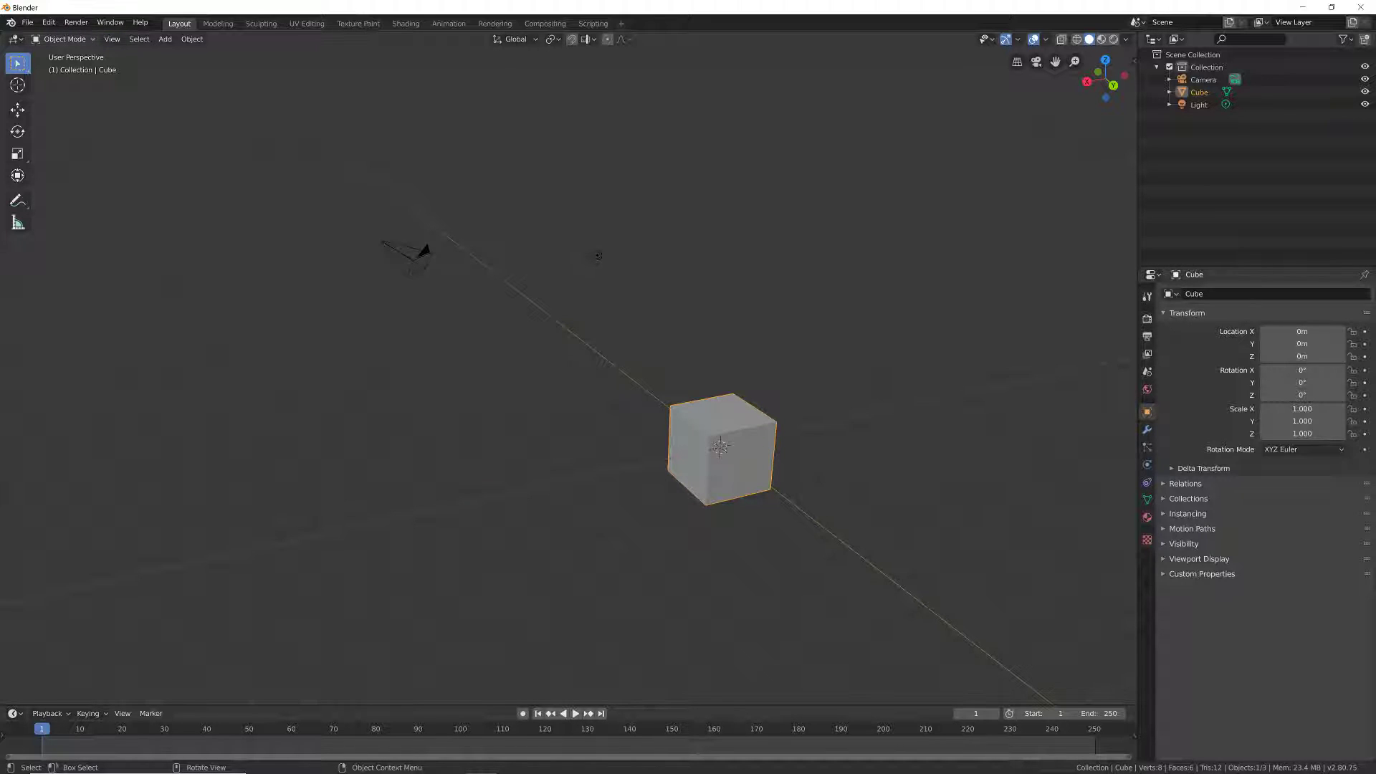
left_click(63, 39)
left_click(63, 38)
left_click(17, 153)
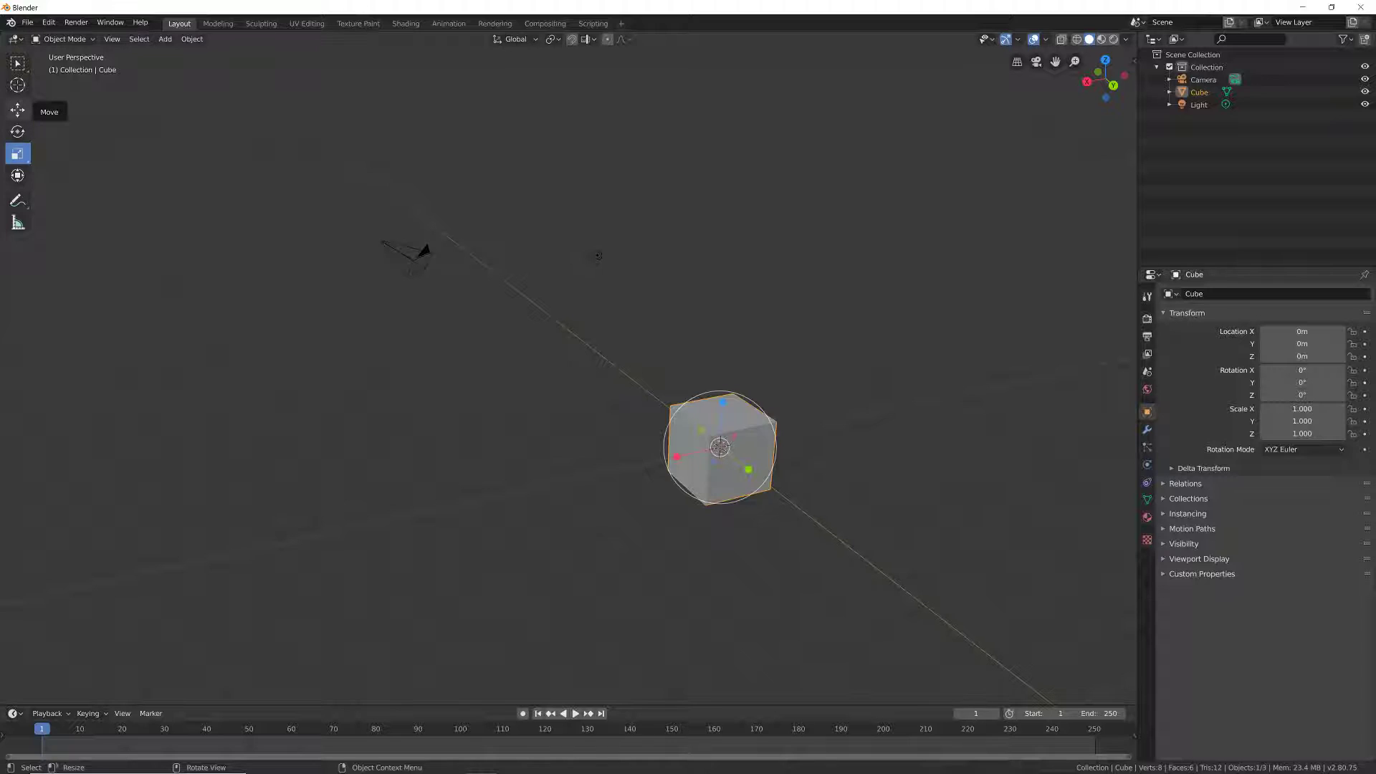
left_click(17, 109)
left_click(18, 131)
left_click(17, 153)
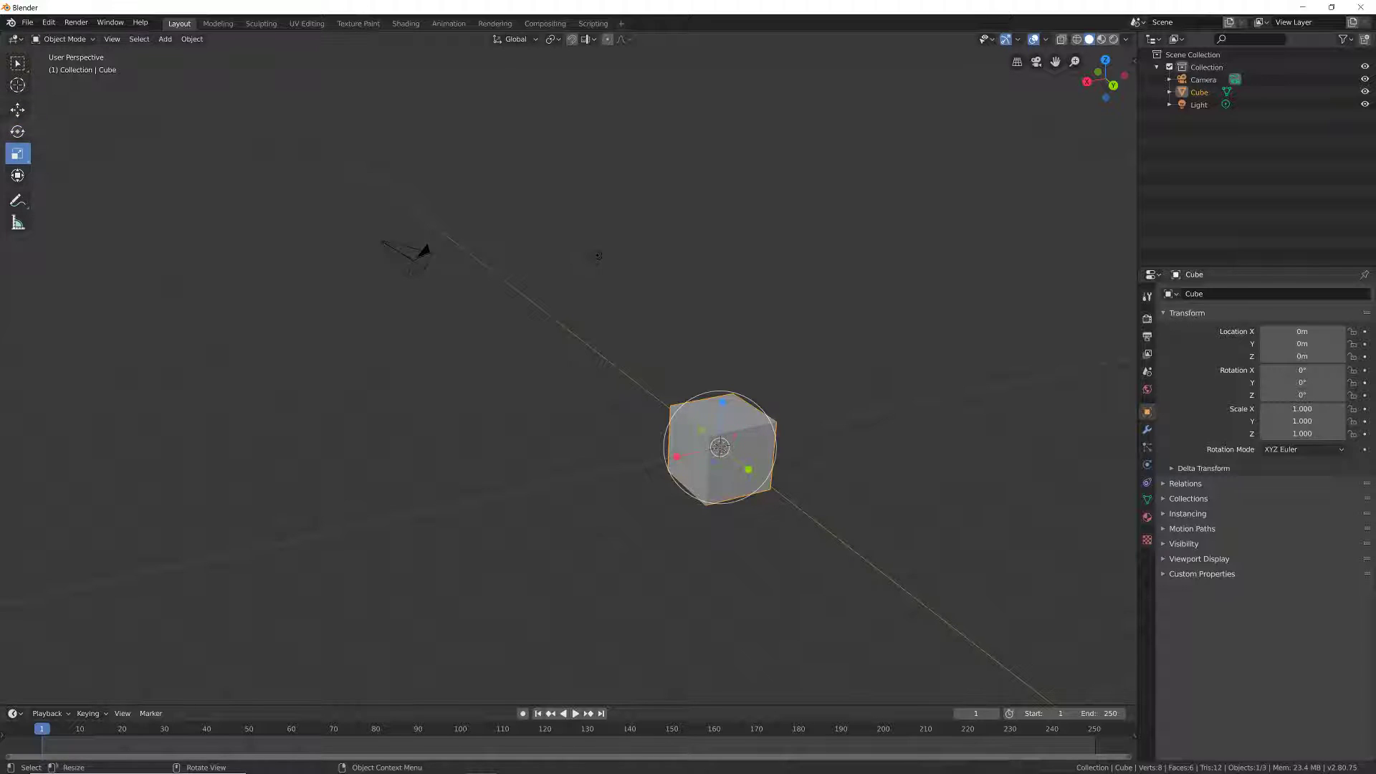
left_click(18, 131)
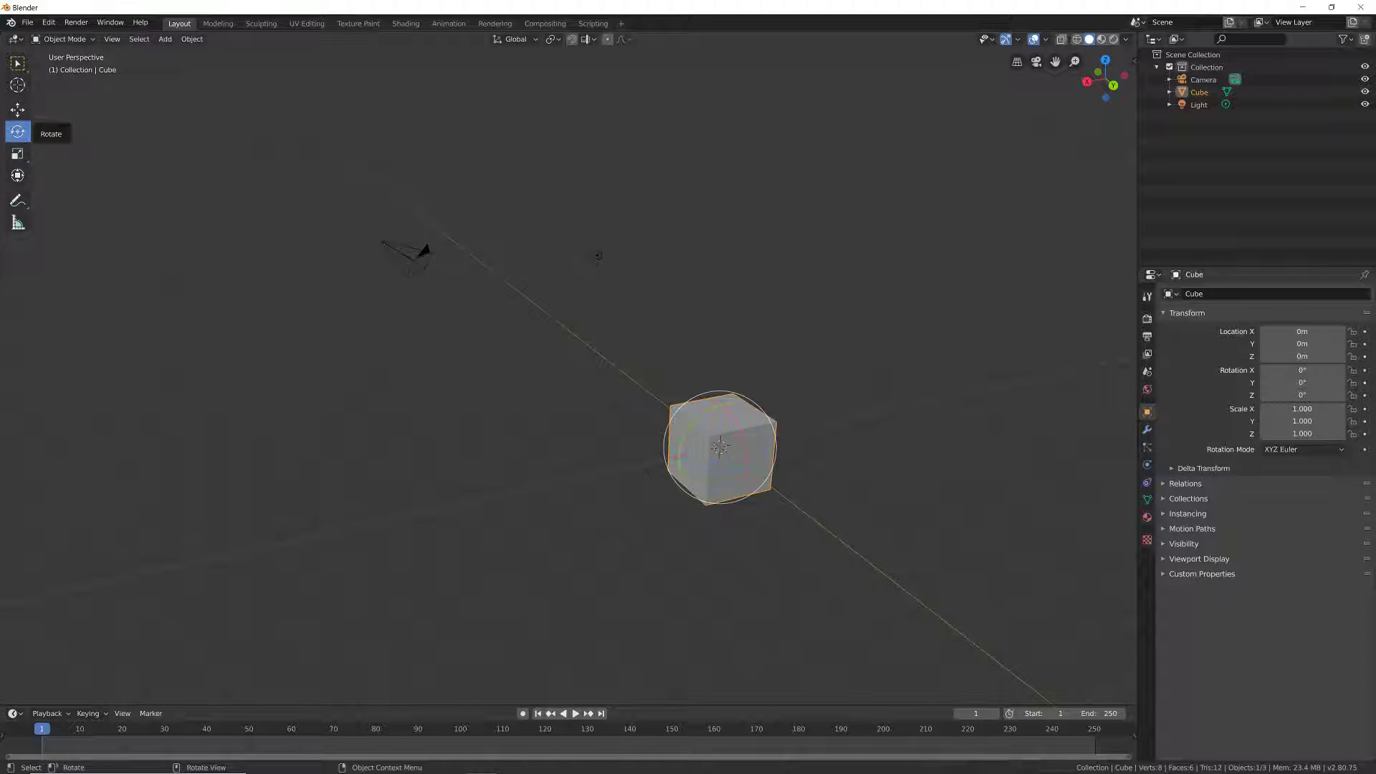
Step: Stretch the cube along X into a long bar and enlarge it to a scale of about 18.1 × 2.22 × 2.22
left_click(17, 153)
left_click_drag(667, 459, 206, 517)
middle_click_drag(207, 517, 254, 520)
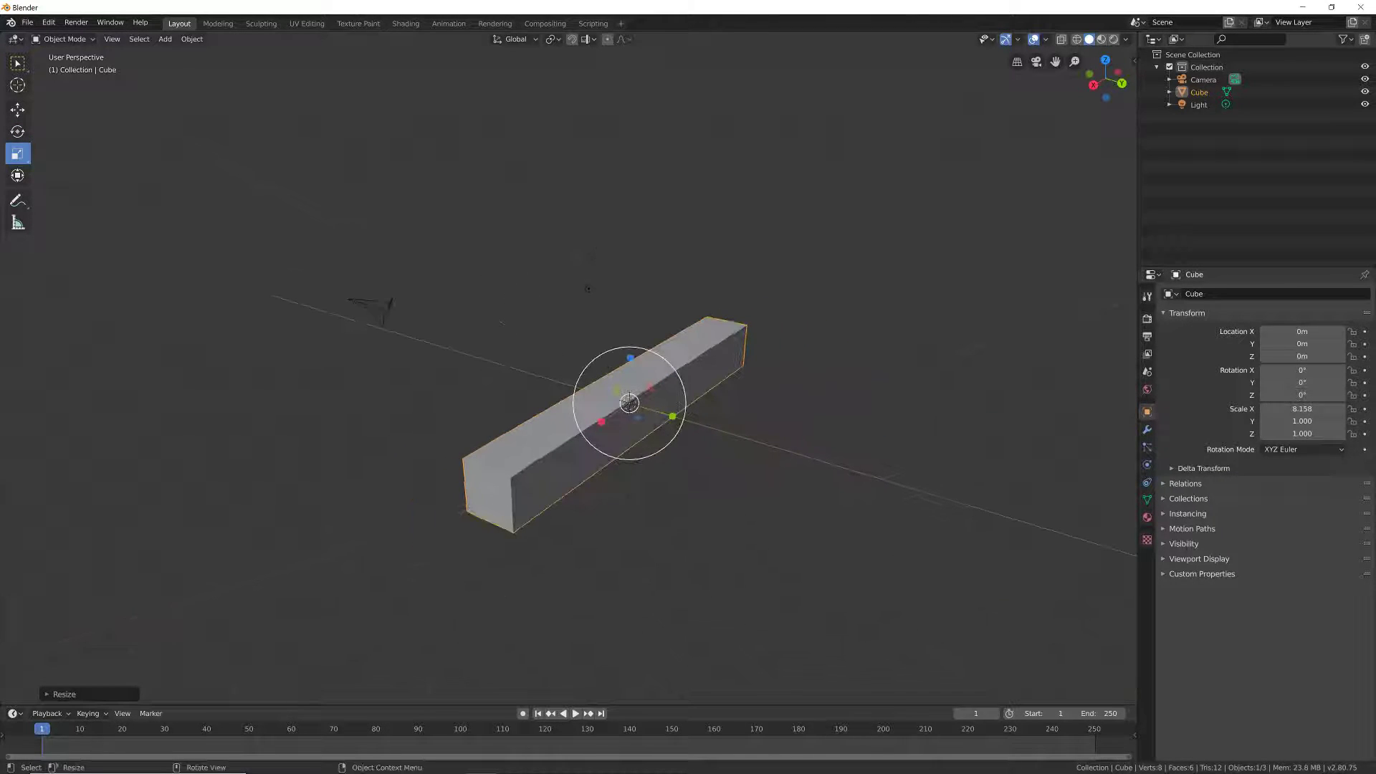
key("s")
key("Return")
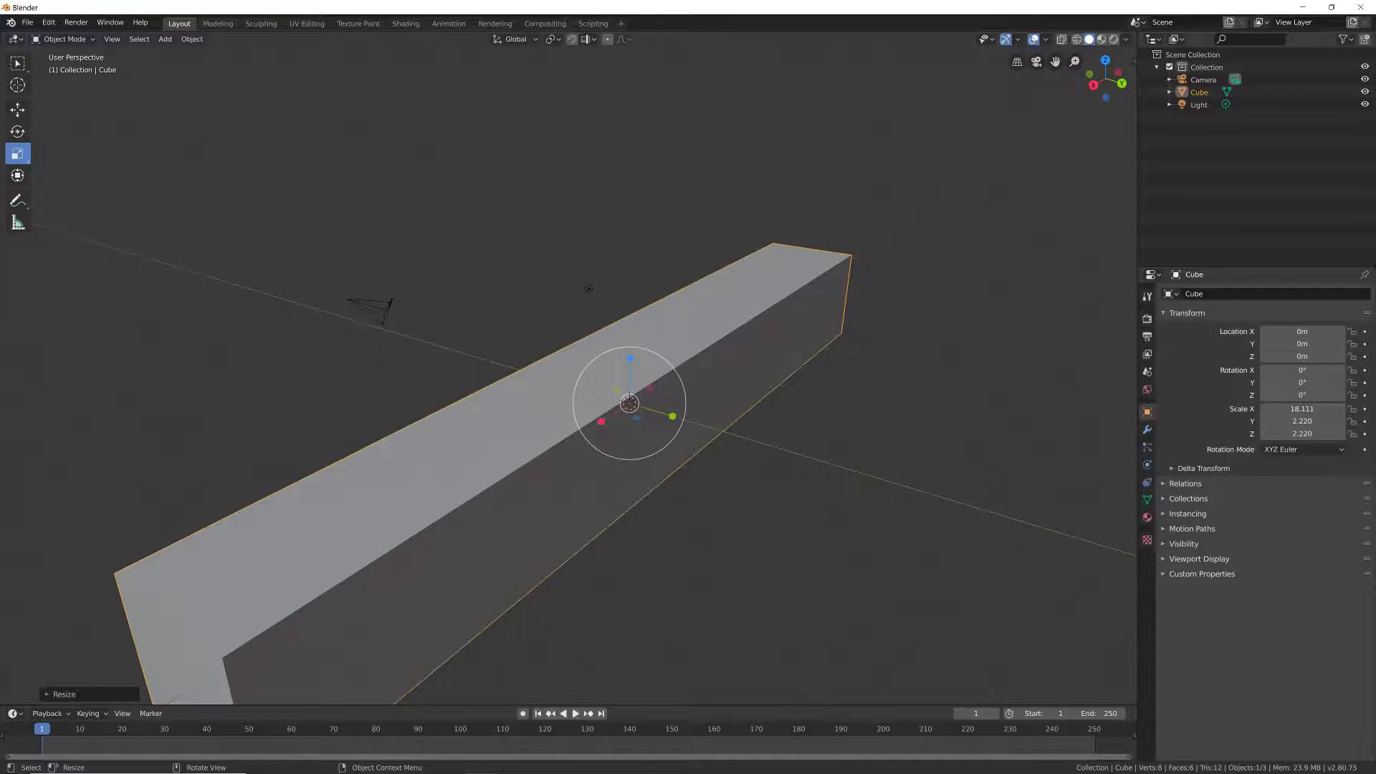
Step: Rescale the bar into a wide, nearly square block with a scale of about 11.159 × 11.213 × 2.407
key("s")
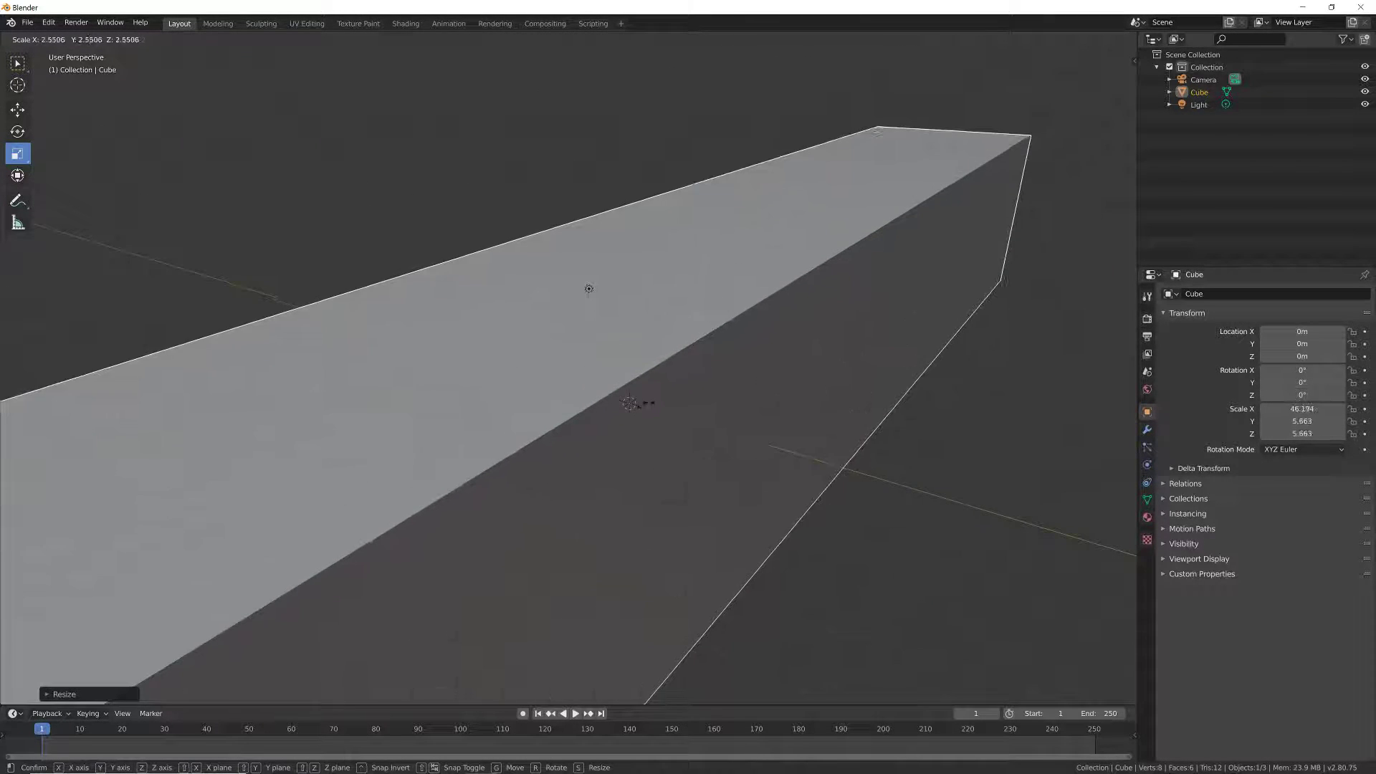
left_click(588, 289)
key("s")
left_click(588, 288)
key("s")
key("y")
left_click(588, 288)
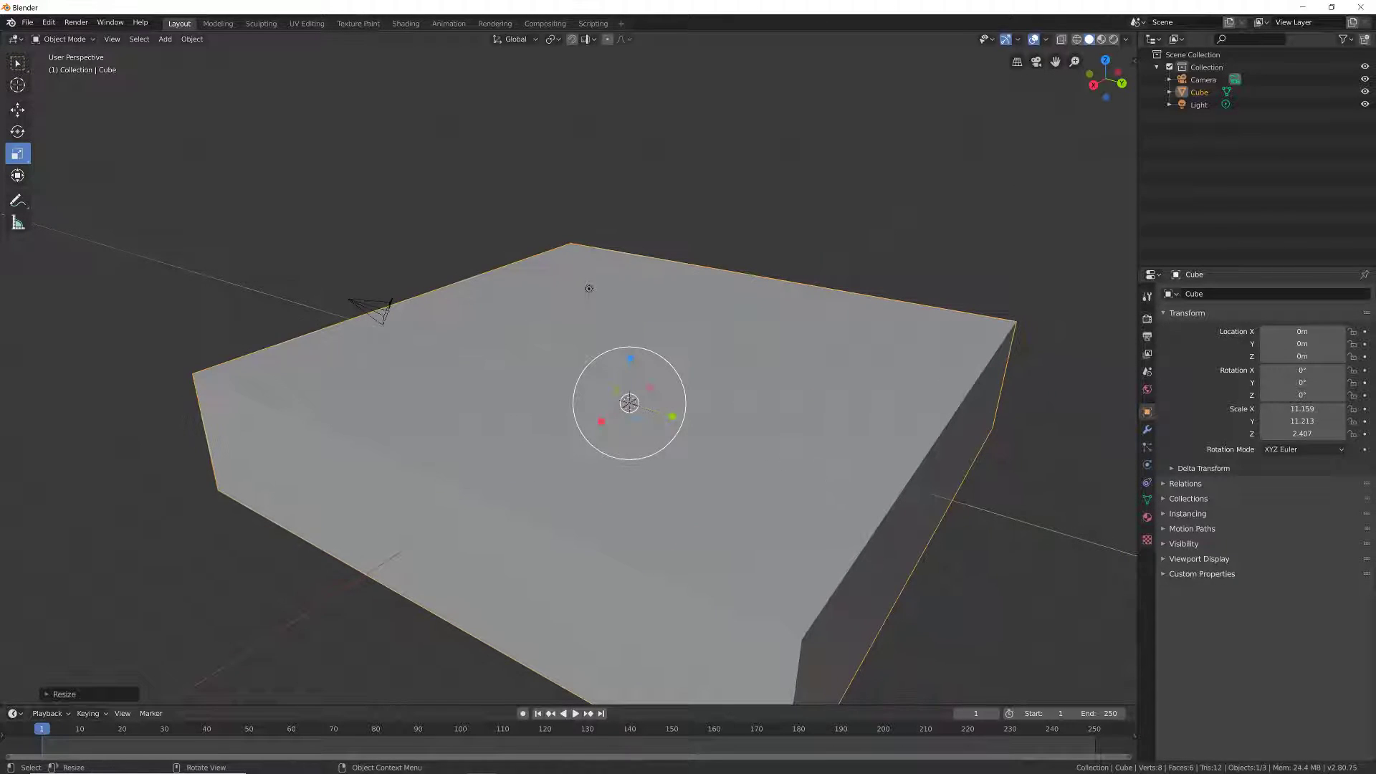
Step: Flatten the block to a Z scale of about 0.172 and narrow it to an X scale of about 6.438
key("s")
key("z")
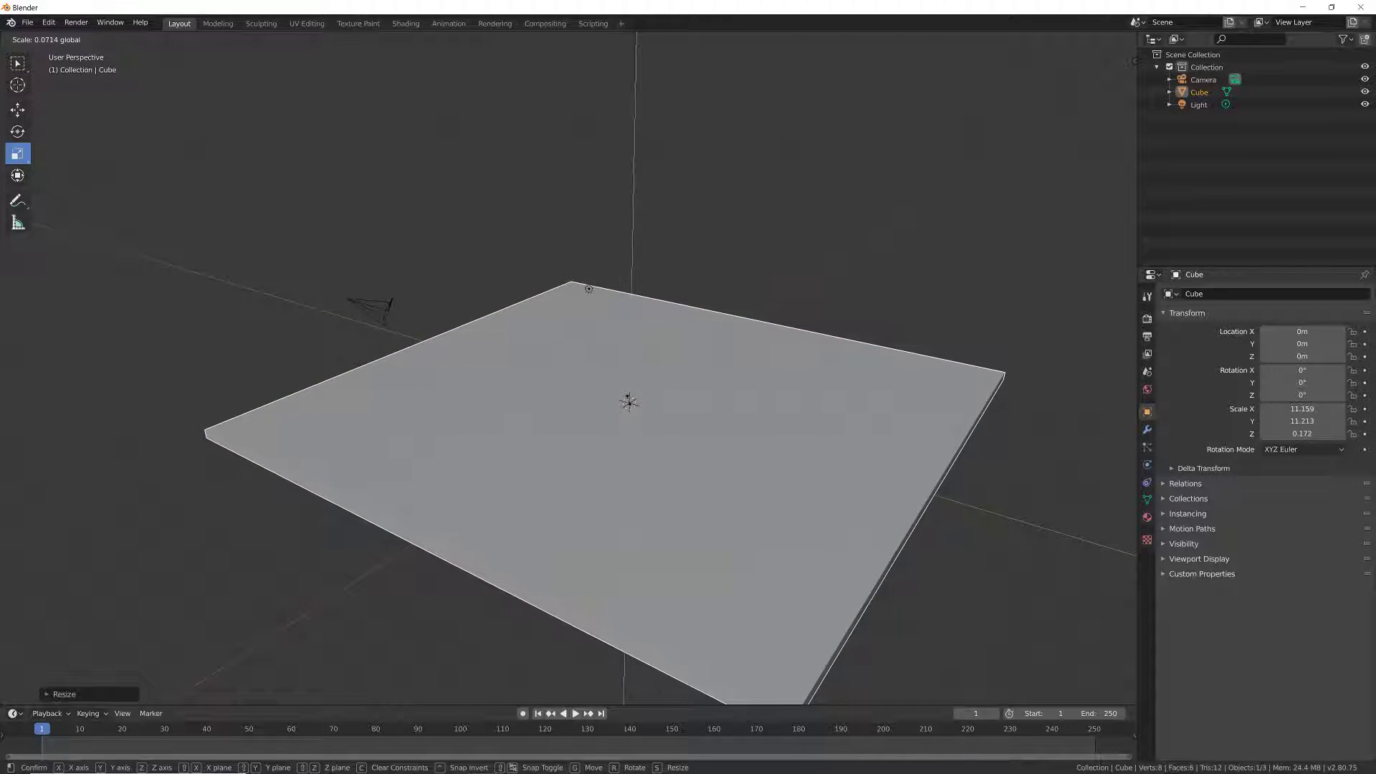
left_click(588, 288)
middle_click_drag(589, 288, 677, 342)
key("s")
key("x")
left_click(589, 296)
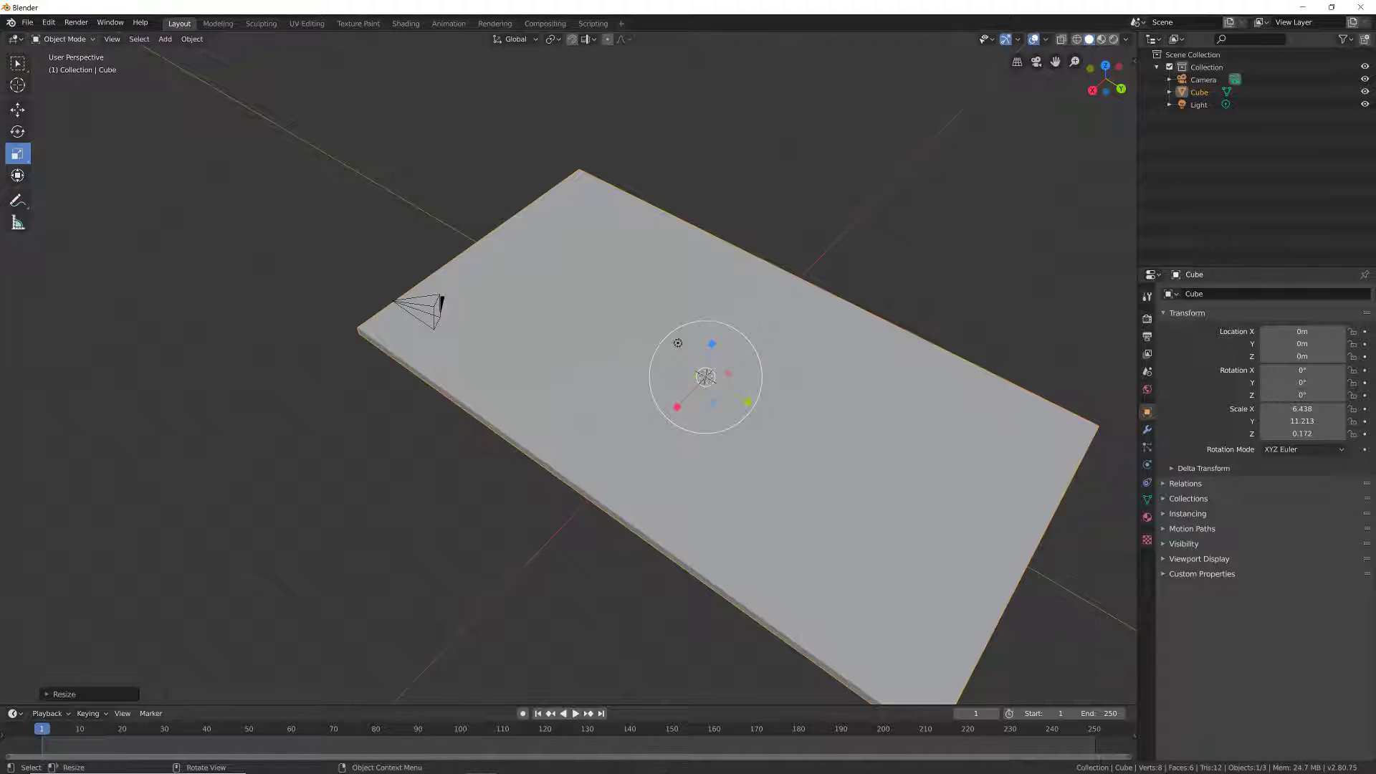
Step: Put the slab into Edit Mode and deselect all of its geometry
left_click(64, 38)
left_click(66, 67)
key("Tab")
key("Tab")
key("Tab")
key("Tab")
key("Tab")
key("Tab")
key("Tab")
key("Tab")
key("alt+a")
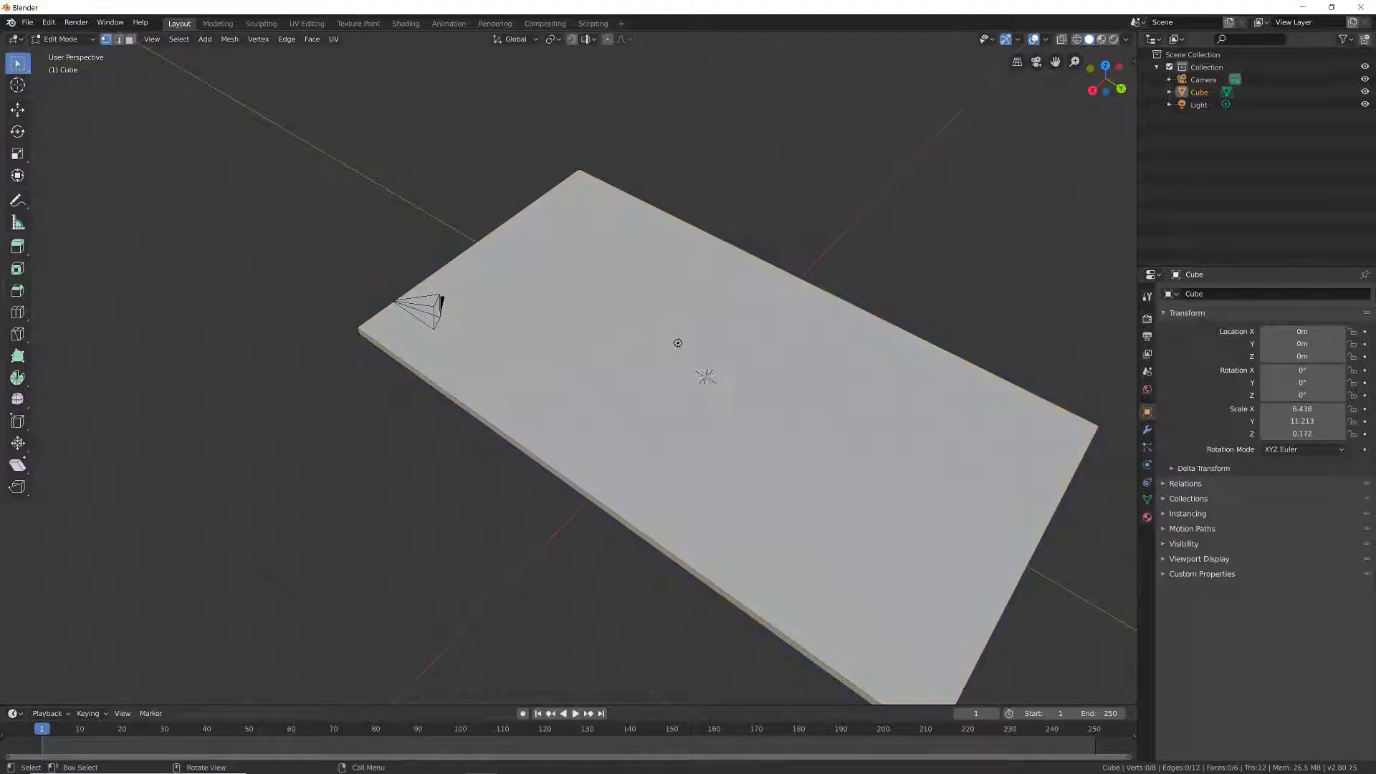
key("a")
key("alt+a")
middle_click_drag(569, 373, 649, 290, "shift")
middle_click_drag(648, 290, 444, 248)
scroll(570, 372, "down", 3)
middle_click_drag(573, 358, 642, 306, "shift")
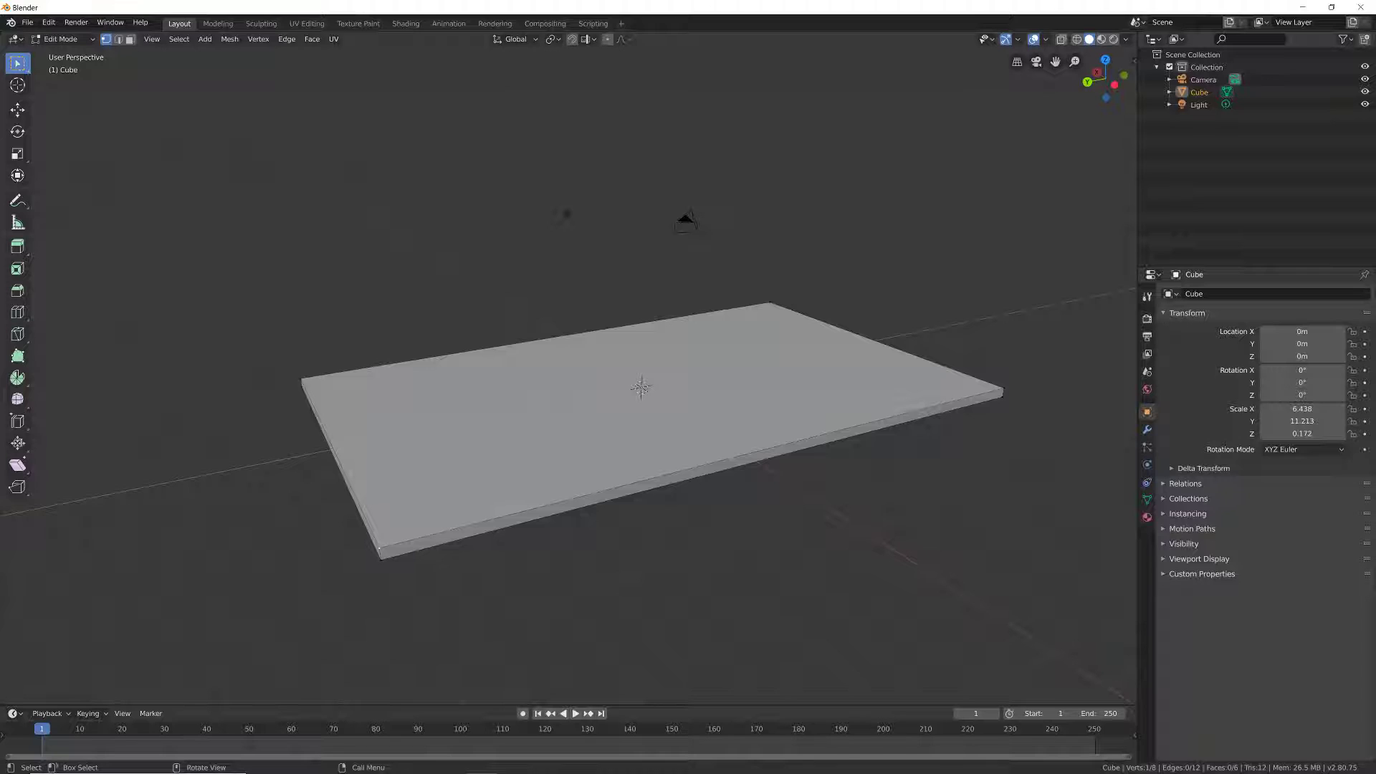
left_click(130, 40)
left_click(568, 344)
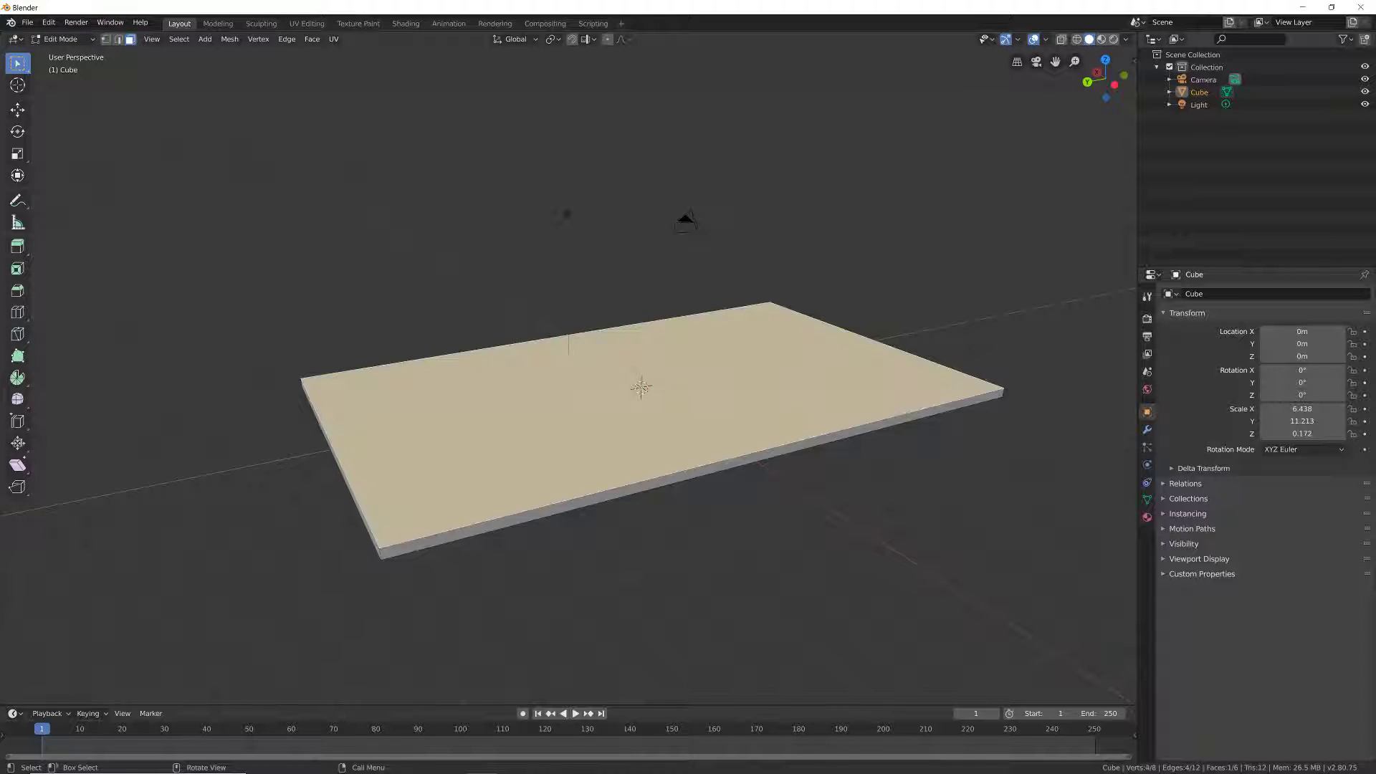
key("alt+a")
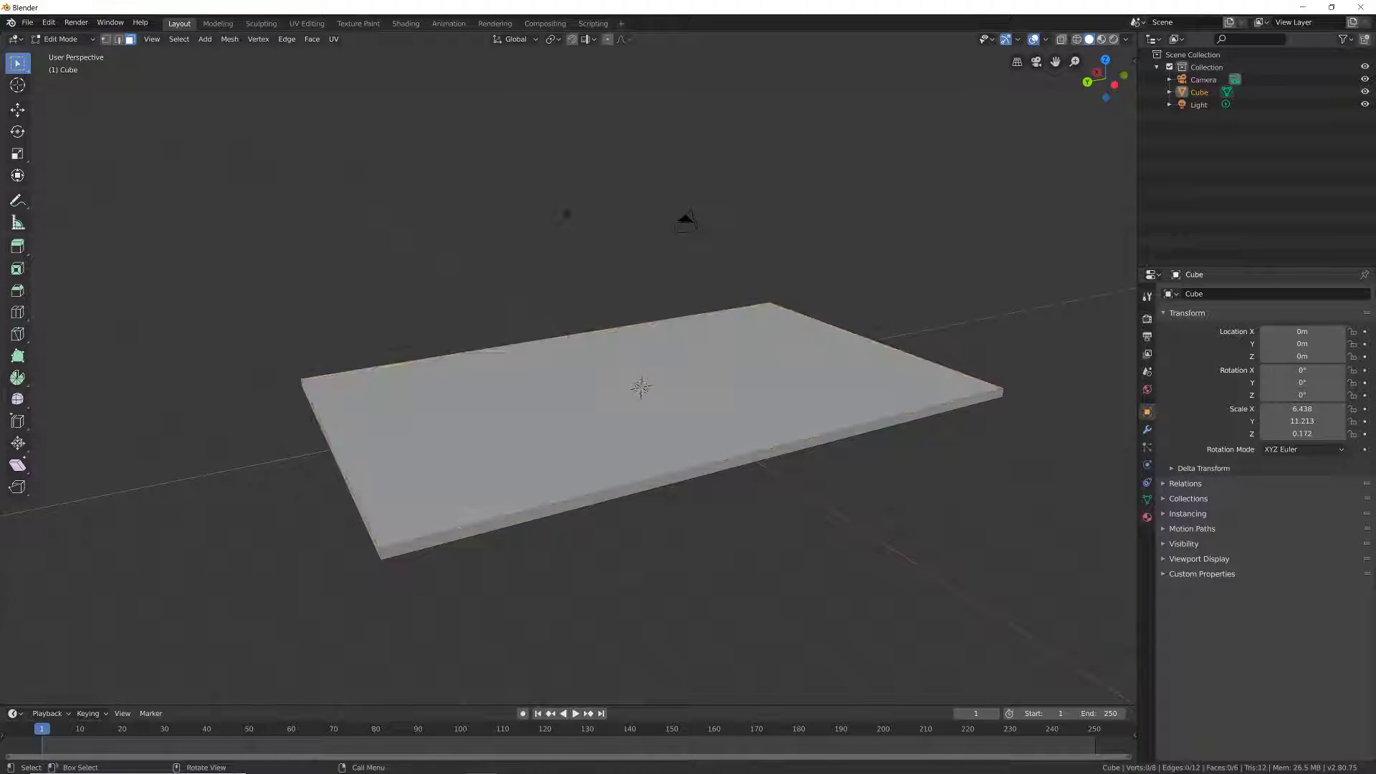
Step: In edge select mode, add two loop cuts across the slab's width and spread them towards the short ends with a Y scale of about 2.902
key("2")
middle_click_drag(645, 402, 632, 295)
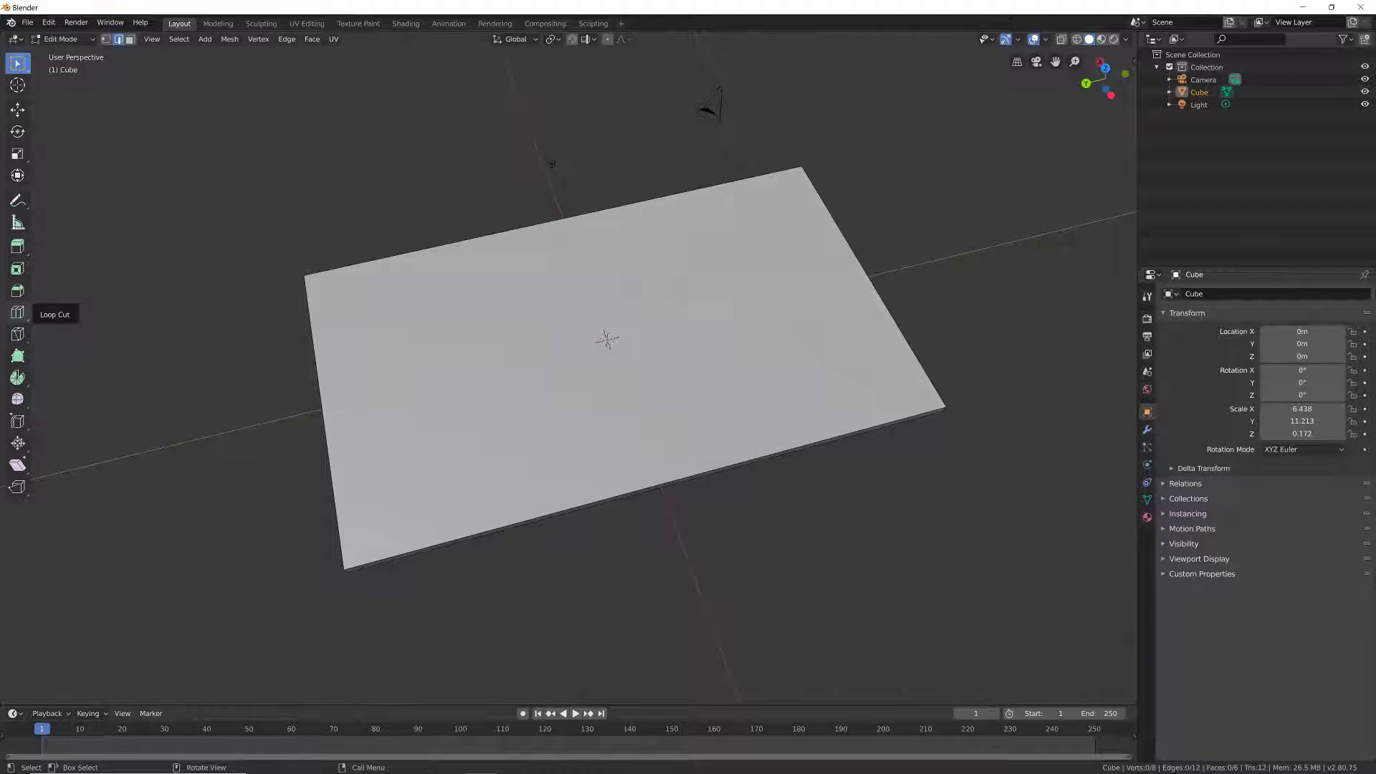
left_click(17, 312)
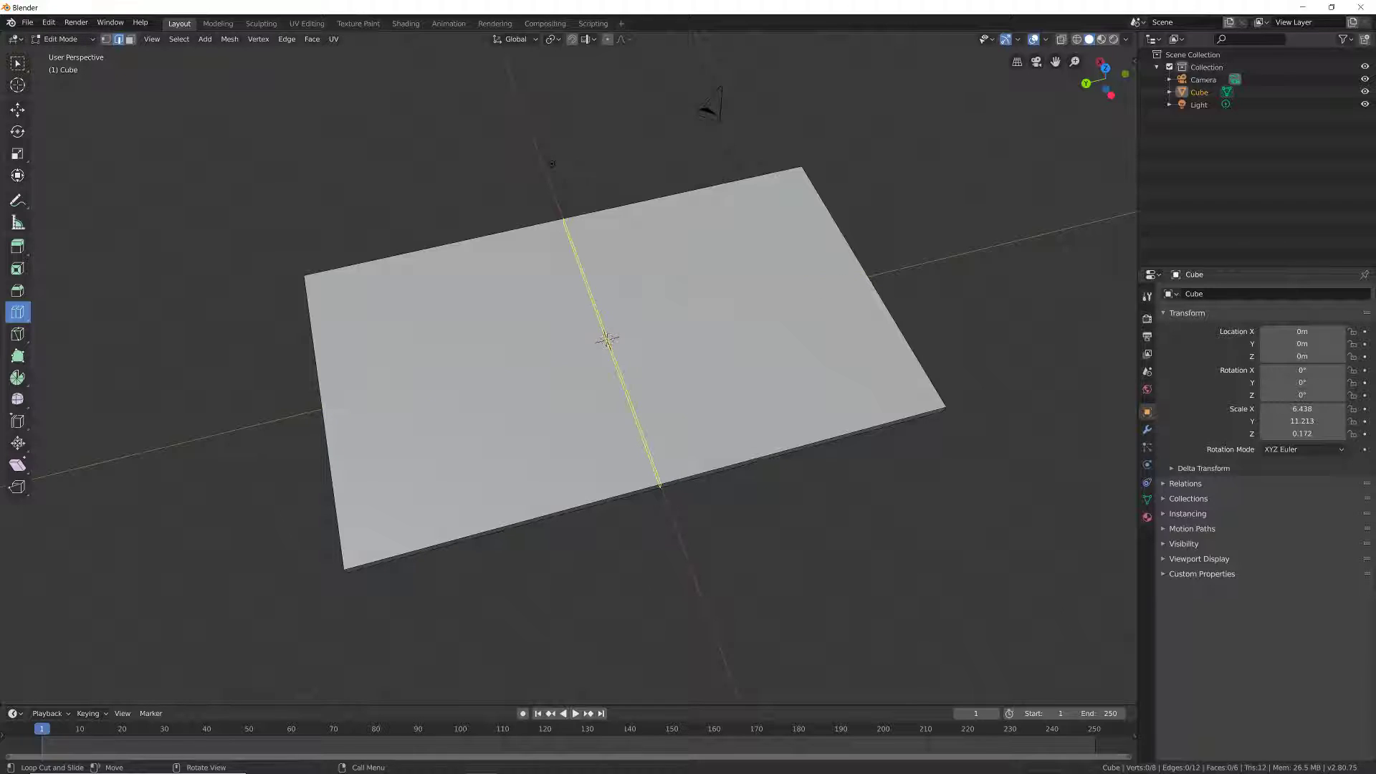
left_click(607, 339)
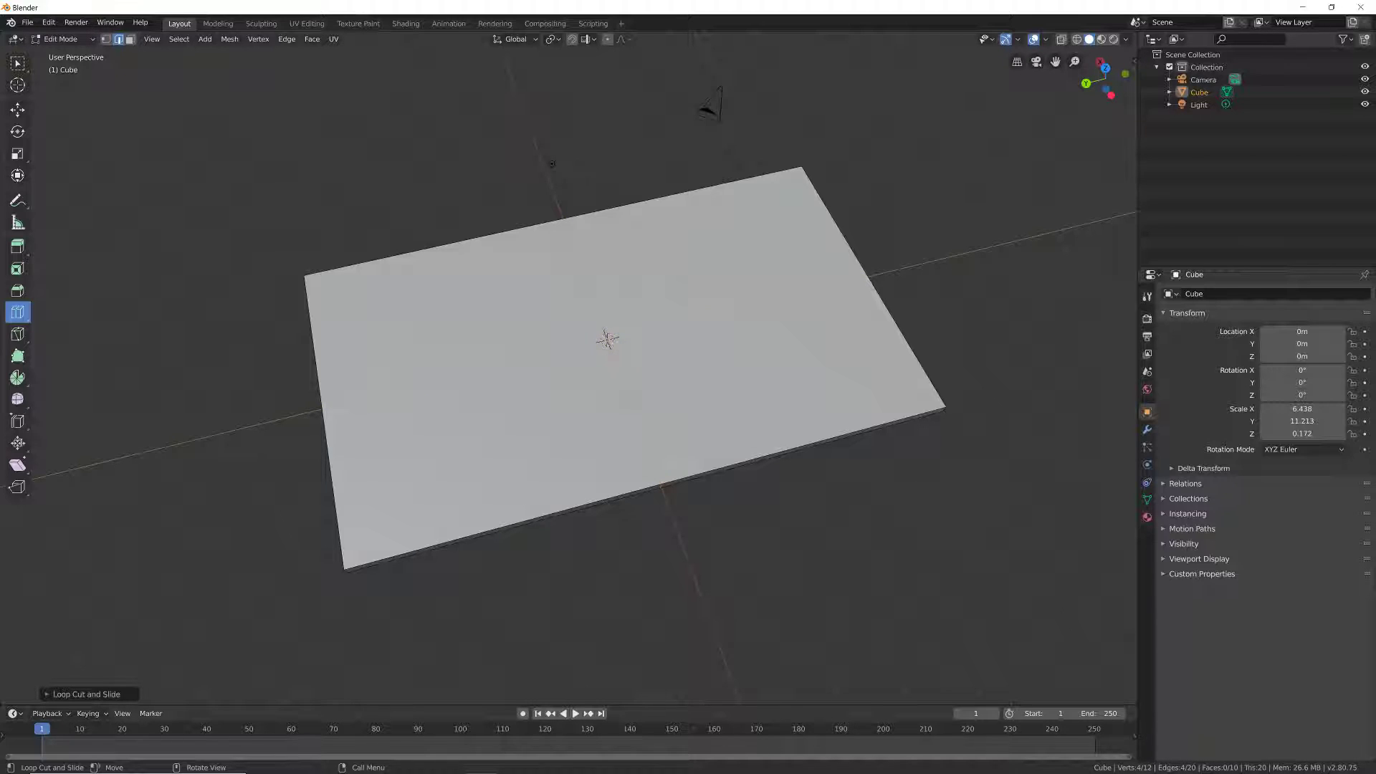
left_click(86, 693)
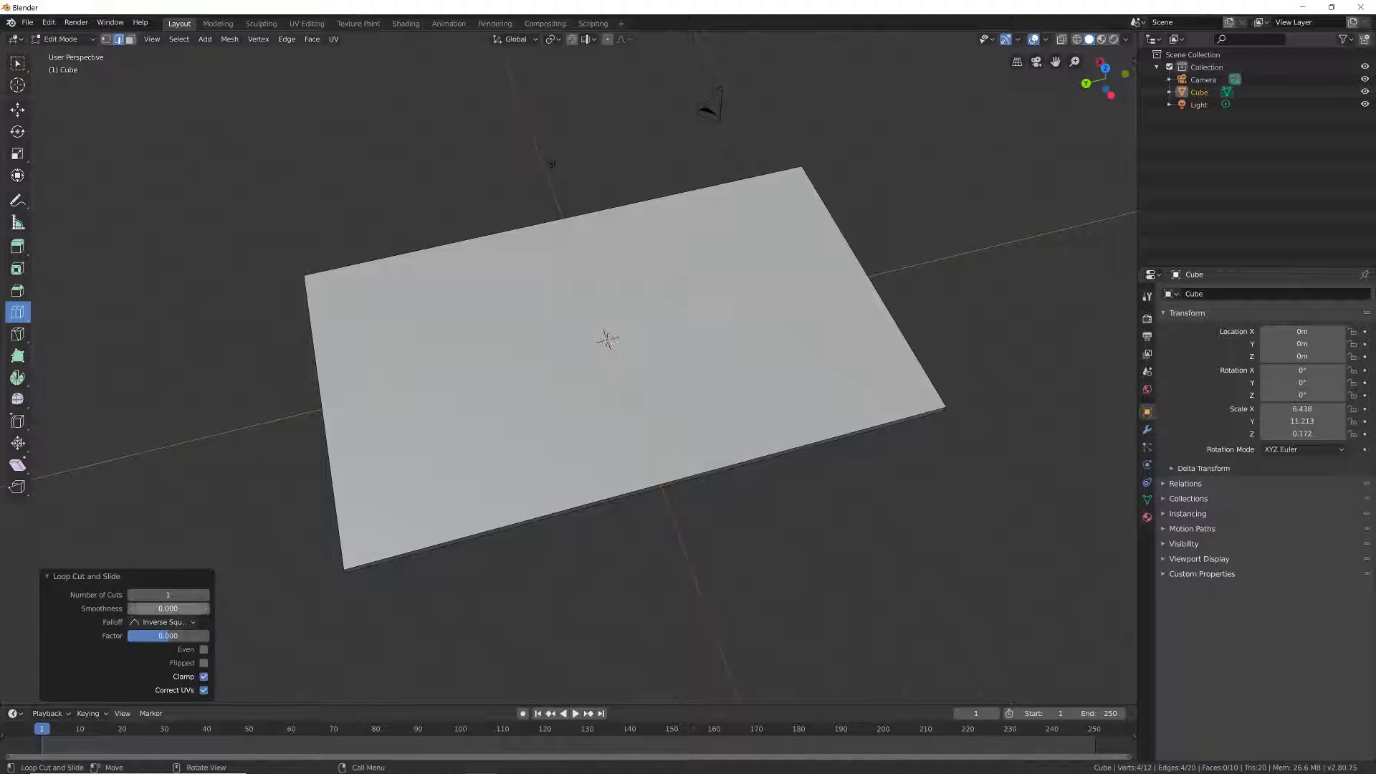
mouse_move(167, 595)
left_mouse_down()
mouse_move(205, 595)
mouse_move(167, 595)
left_mouse_up()
left_click(168, 594)
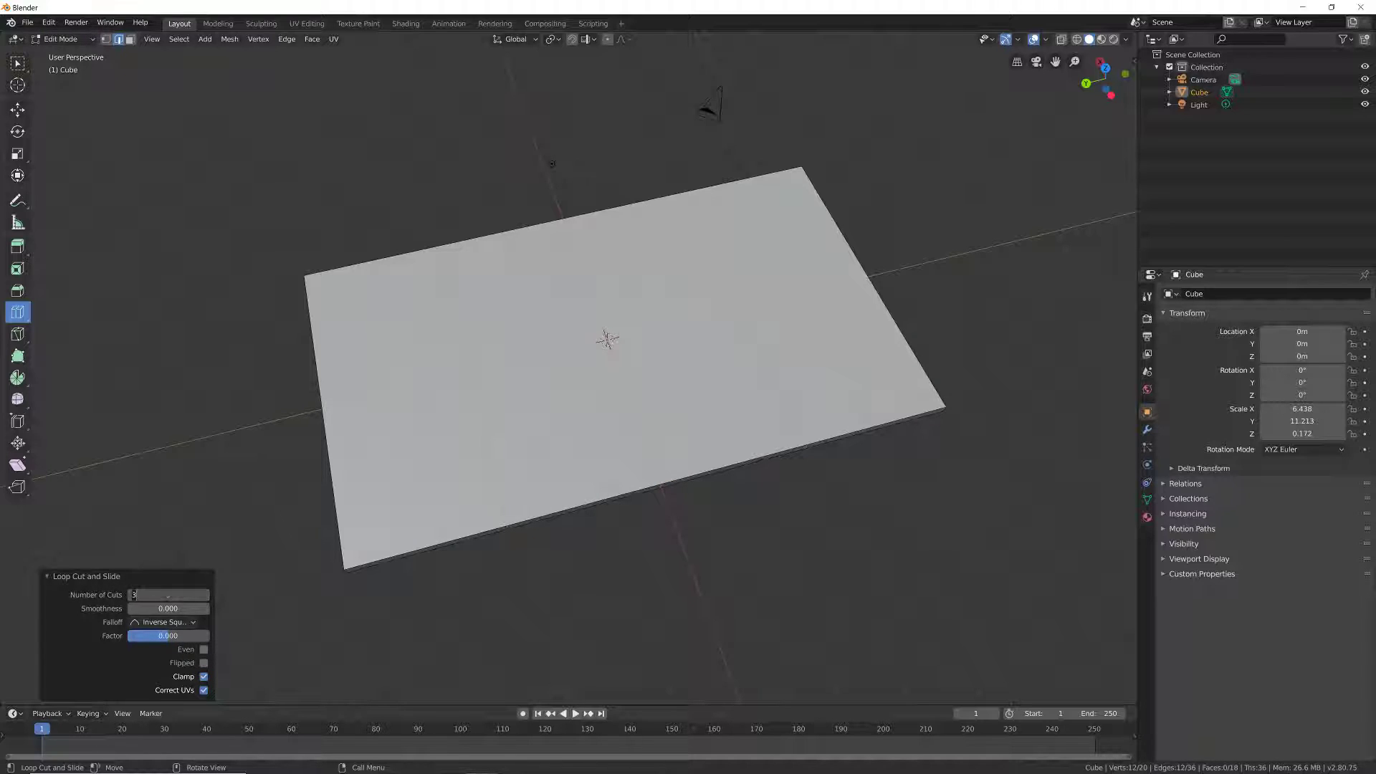
type("2")
key("Return")
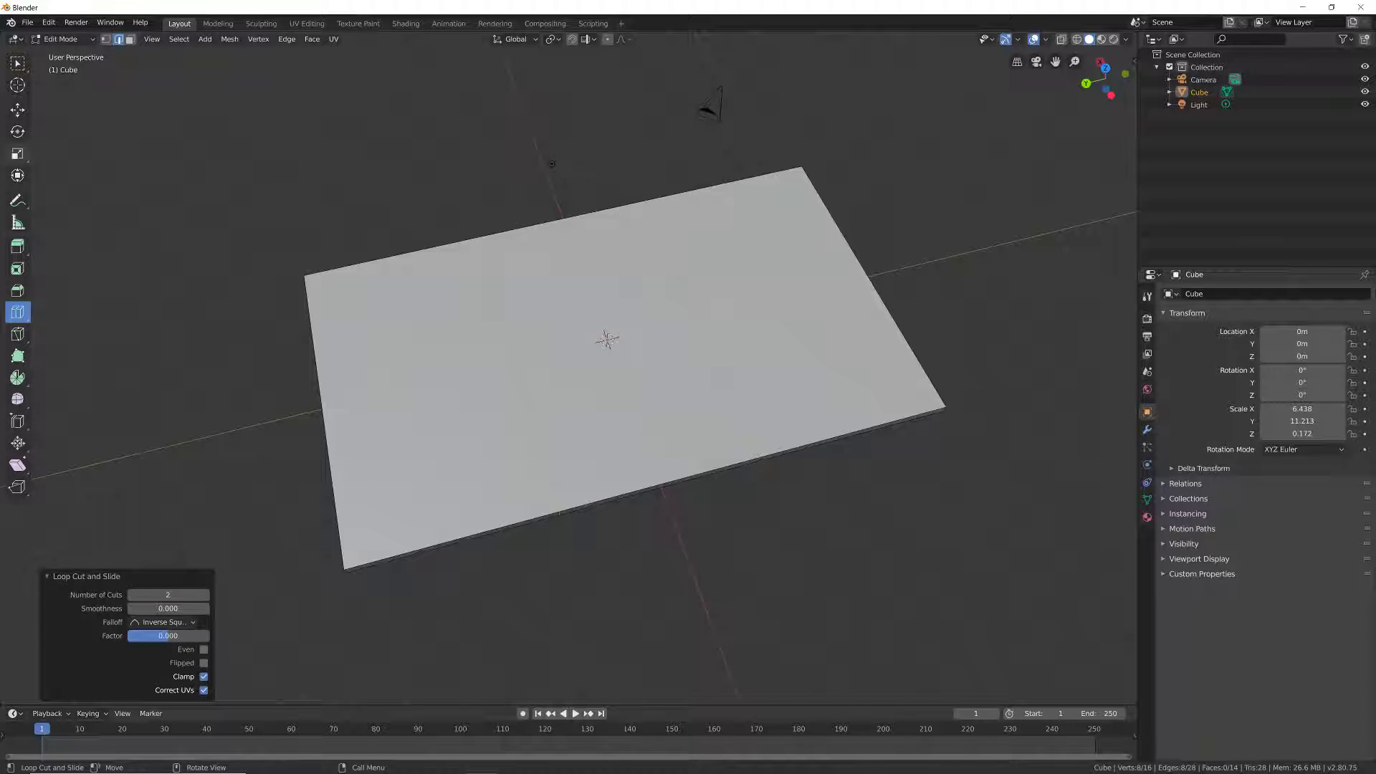
left_click(17, 154)
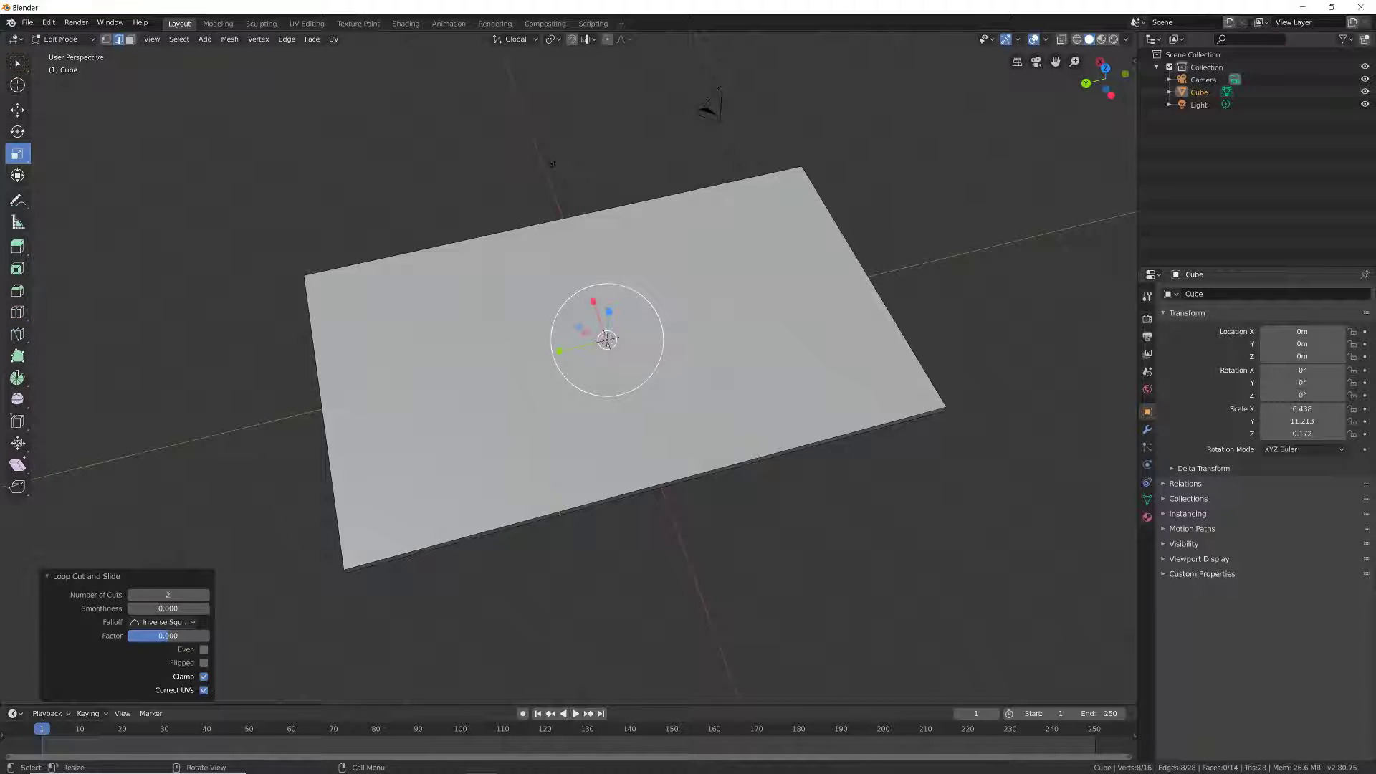
left_click_drag(560, 351, 467, 375)
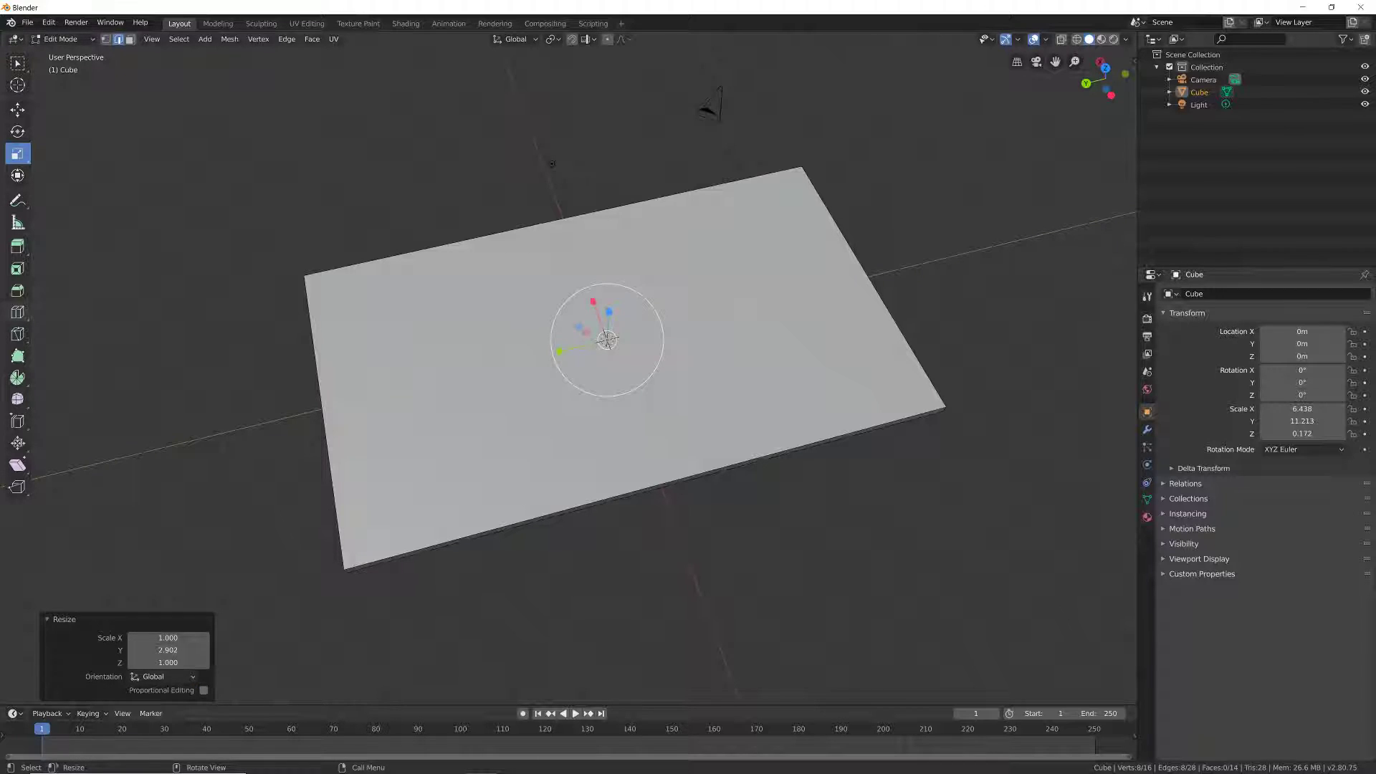
Step: Add two more loop cuts across the slab's middle section, between the existing pair of loops
left_click(17, 312)
left_click(609, 340)
double_click(168, 595)
type("22")
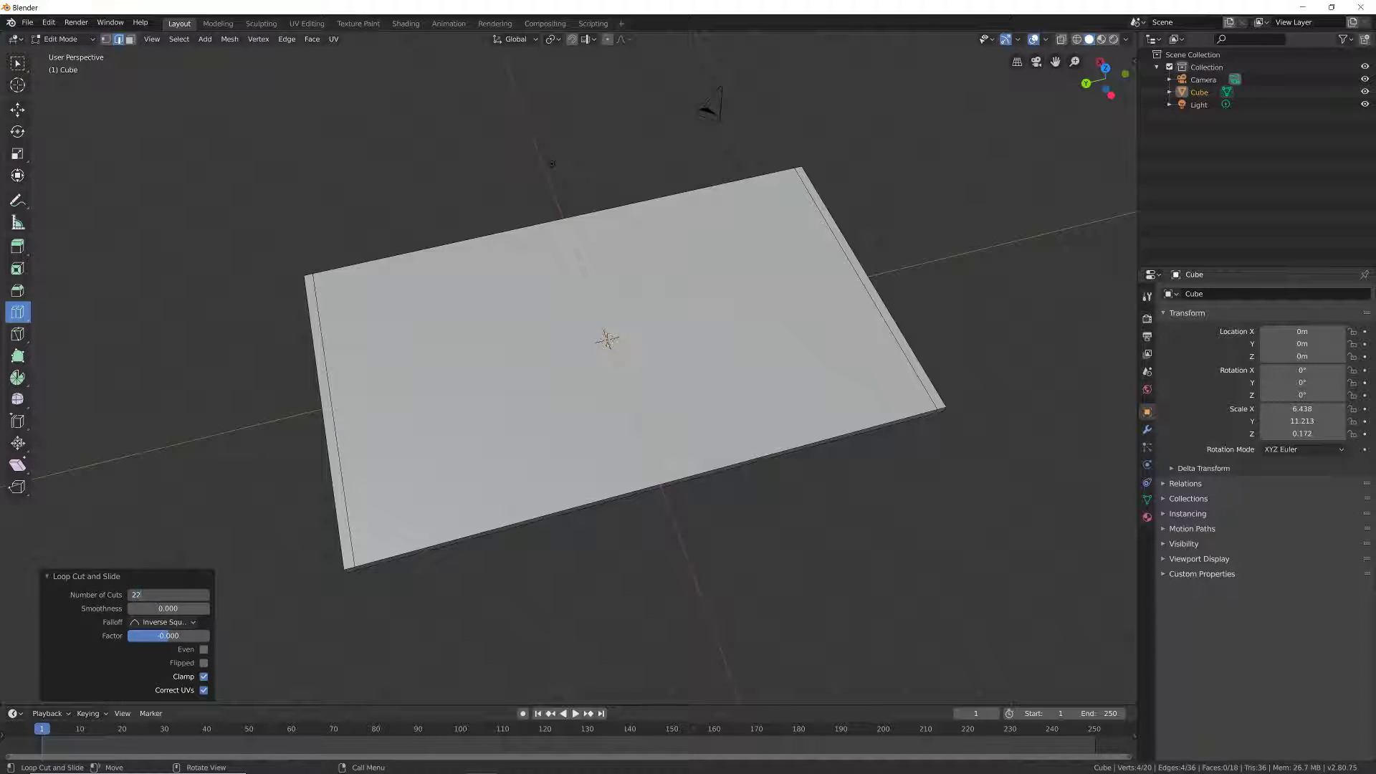
key("BackSpace")
key("Return")
Step: Spread the two new loops along Y by about 2.888 to lie just inside the outer loops, and fine-tune their spacing
key("shift+space")
key("s")
key("s")
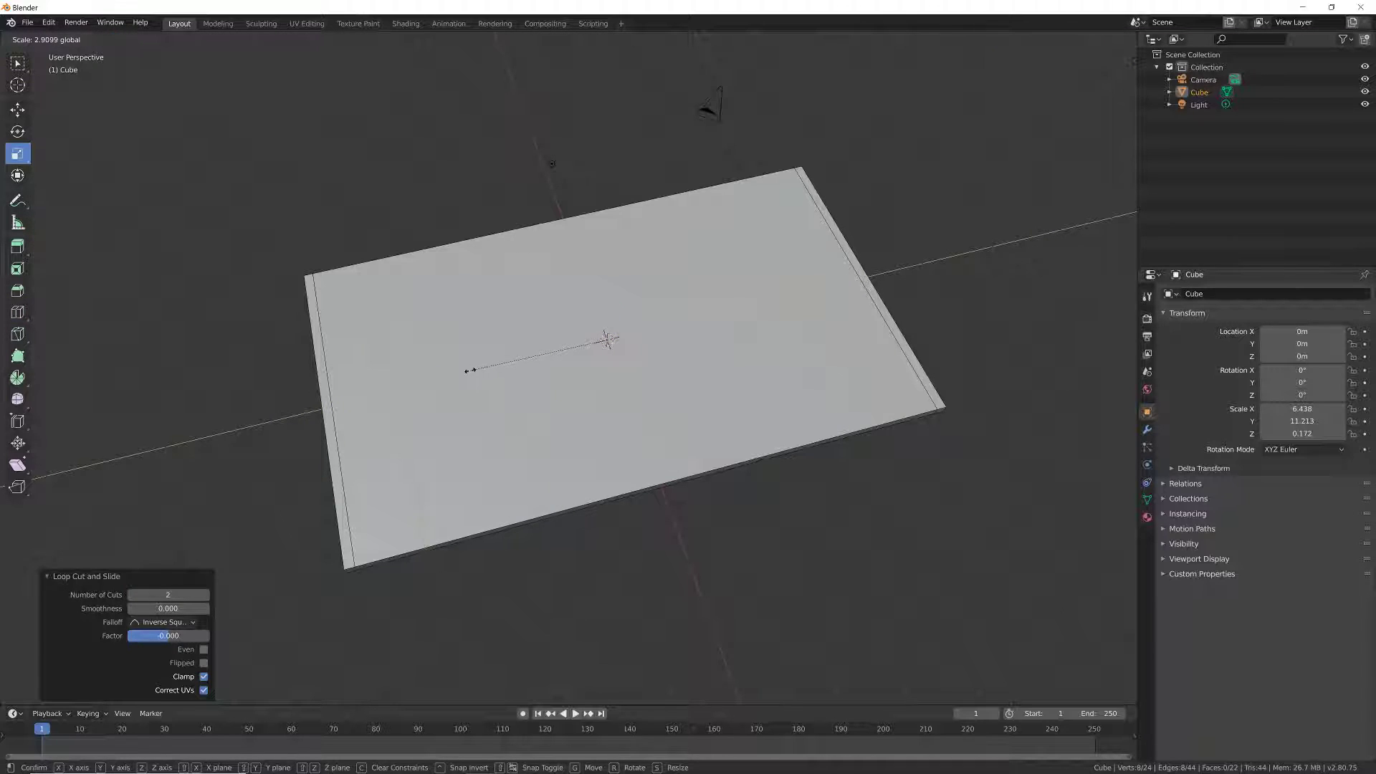
left_click(471, 370)
middle_click_drag(471, 370, 674, 365)
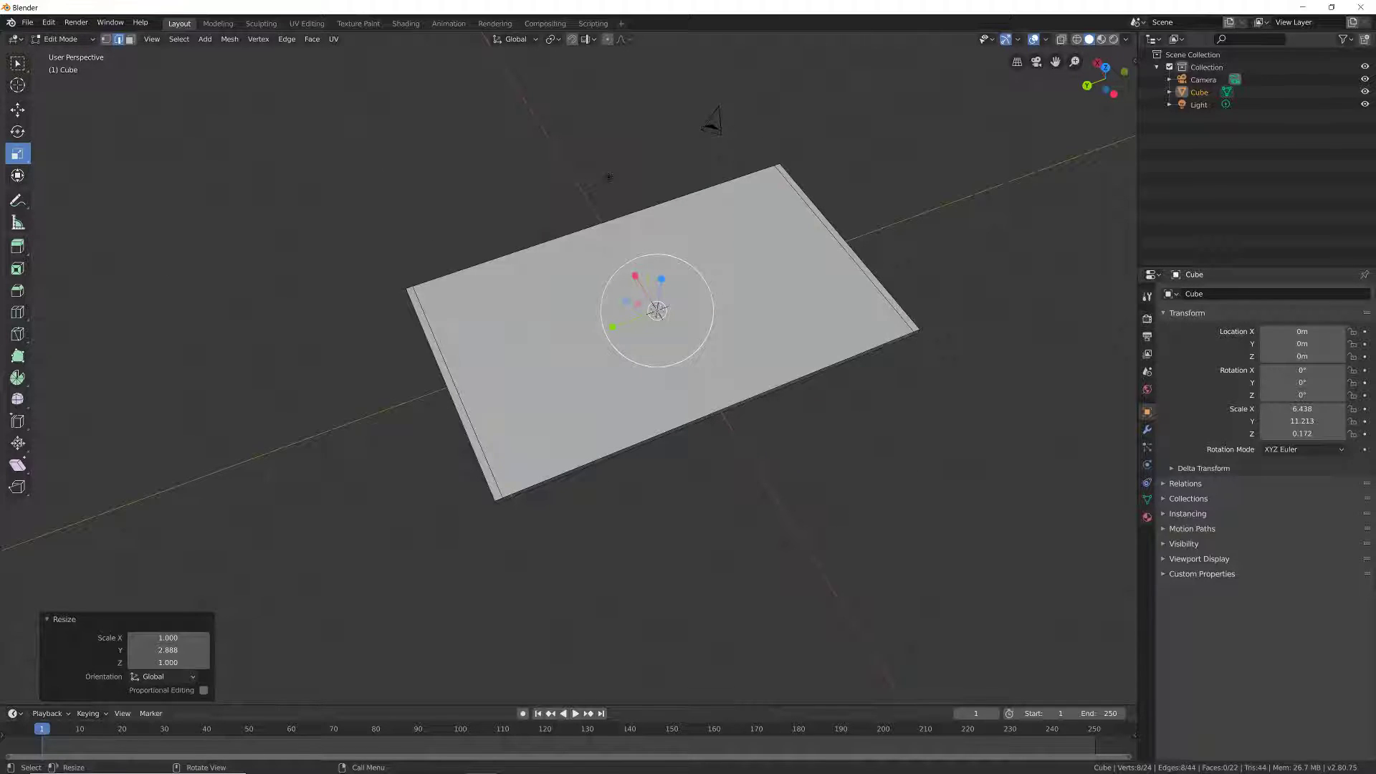
key("s")
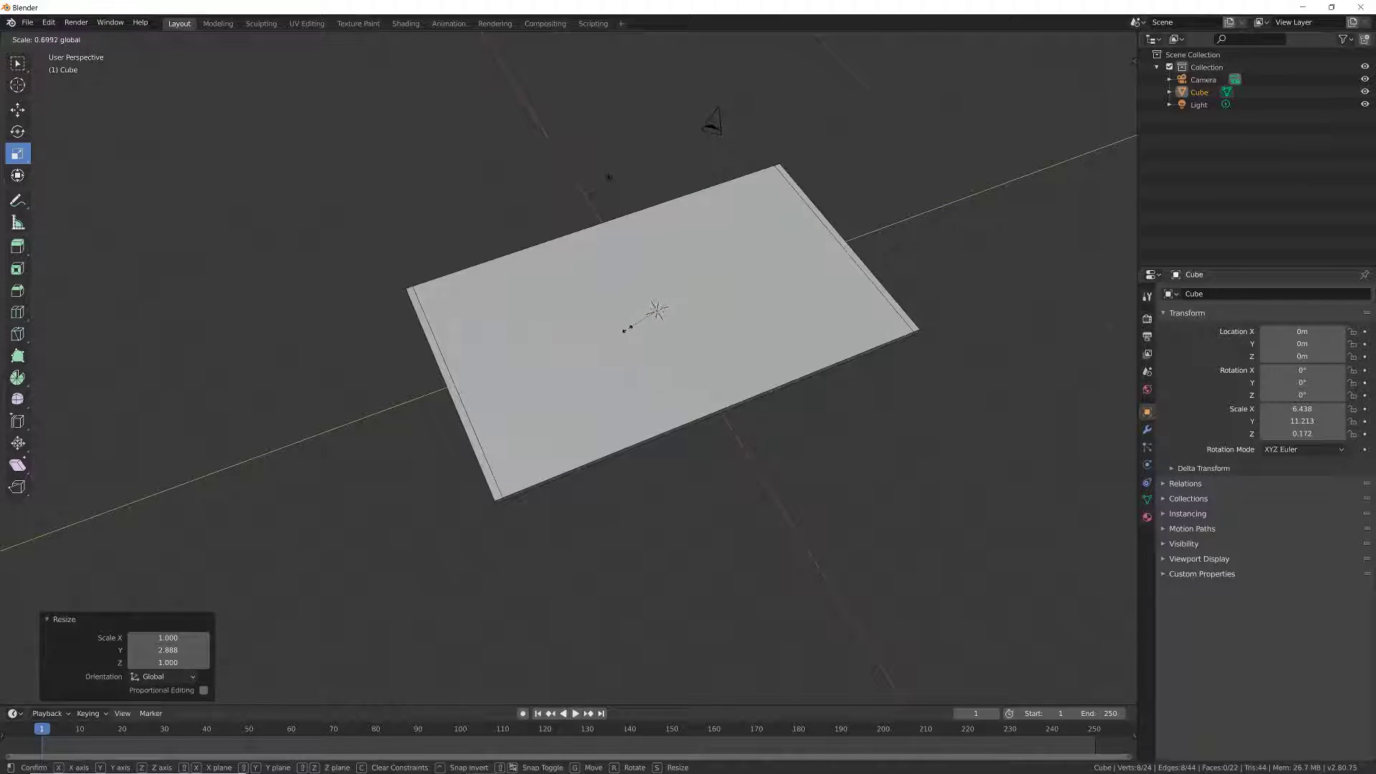
left_click(614, 334)
middle_click_drag(614, 334, 751, 305)
left_click(512, 168)
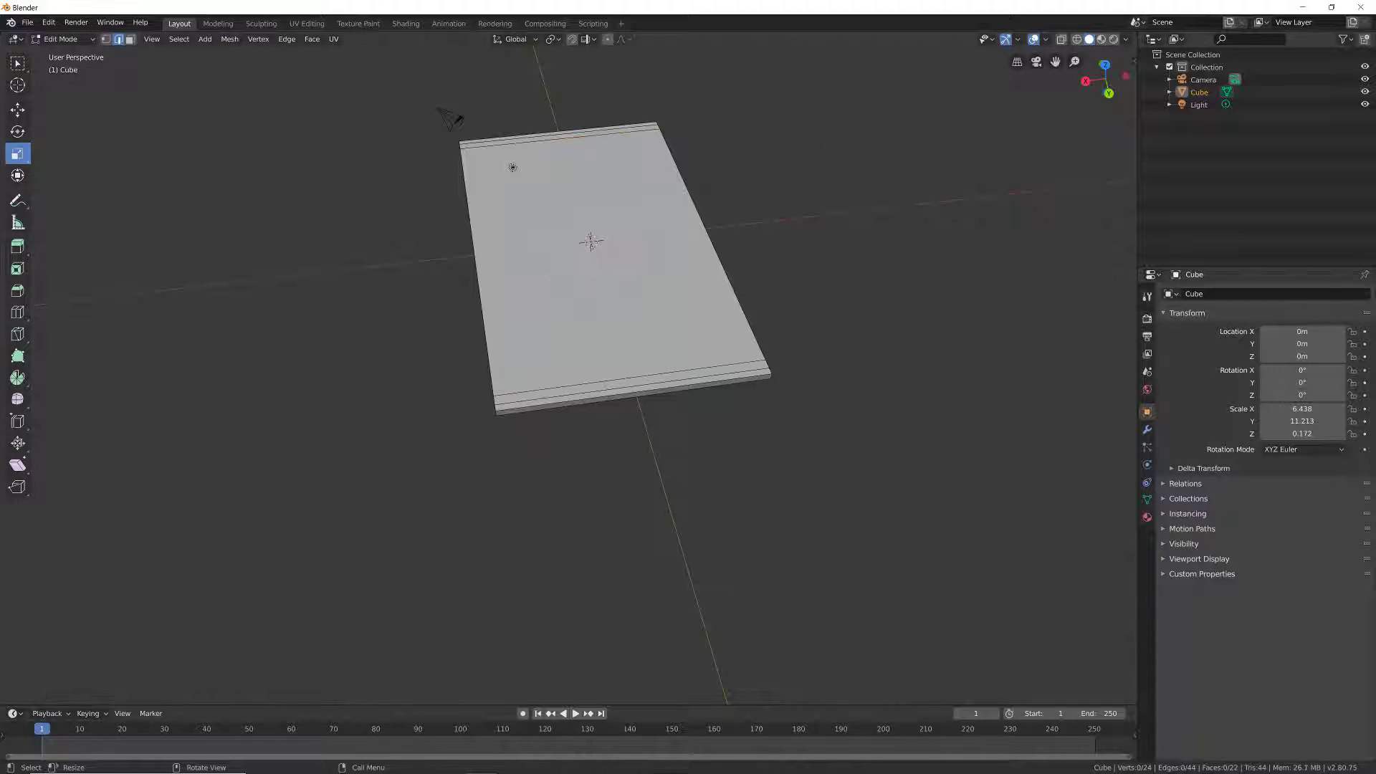
Step: Add two loop cuts running along the slab's length, perpendicular to the loops near the short ends
middle_click_drag(513, 168, 514, 174)
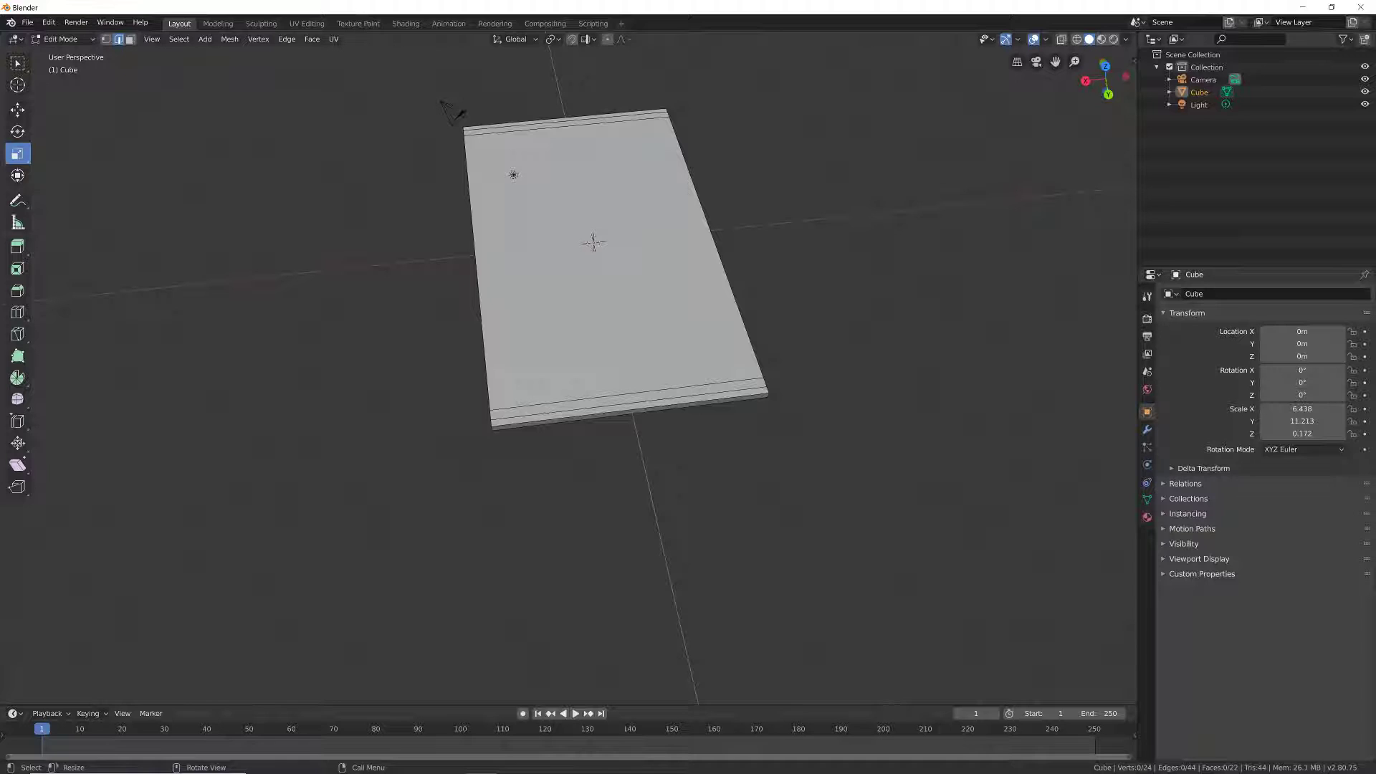
left_click(17, 312)
left_click(513, 174)
right_click(513, 174)
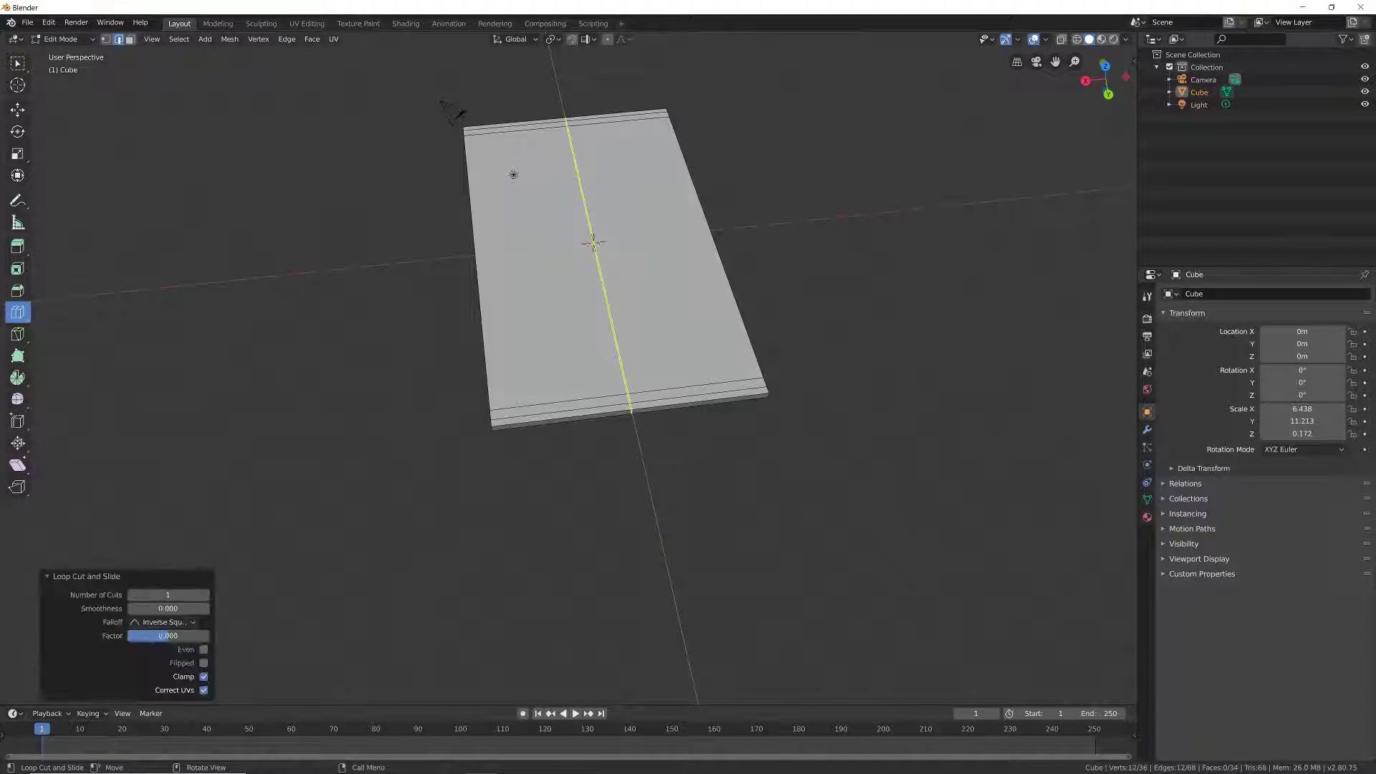
type("2")
key("Return")
Step: Scale the two lengthwise loops to about 0.405 so they lie close together along the slab's centre, and deselect everything
key("shift+space")
key("s")
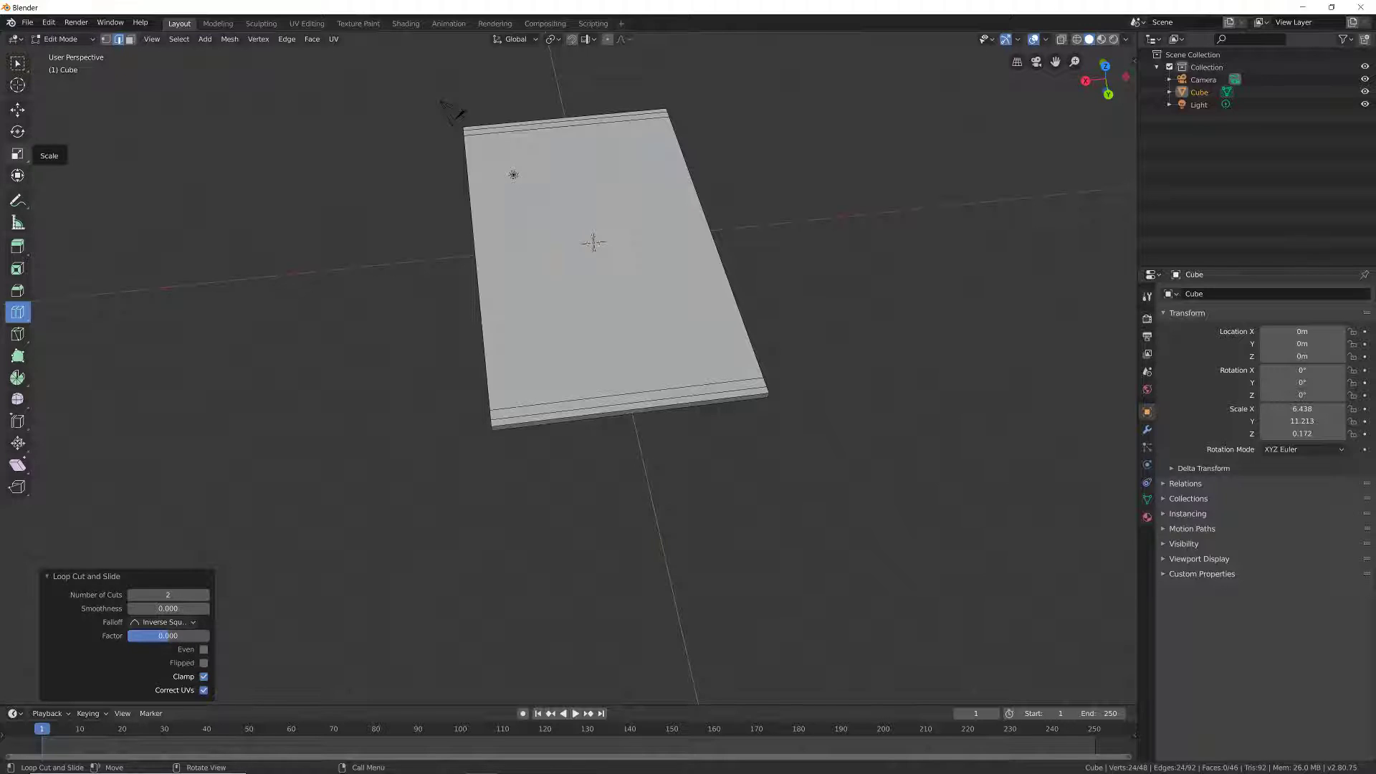
key("s")
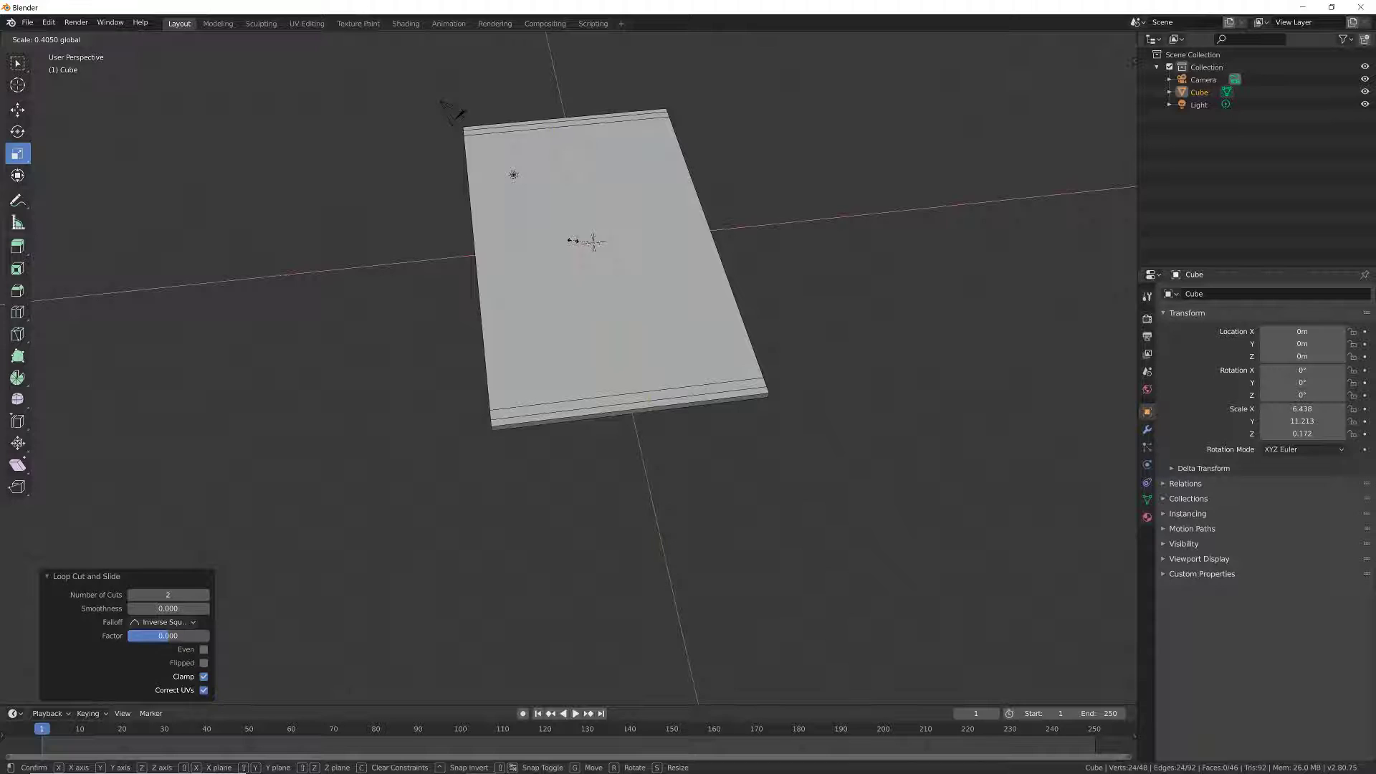
left_click(573, 241)
key("alt+a")
Step: In face select mode, select the two small central faces near both short ends on the slab's underside
middle_click_drag(573, 359, 577, 136)
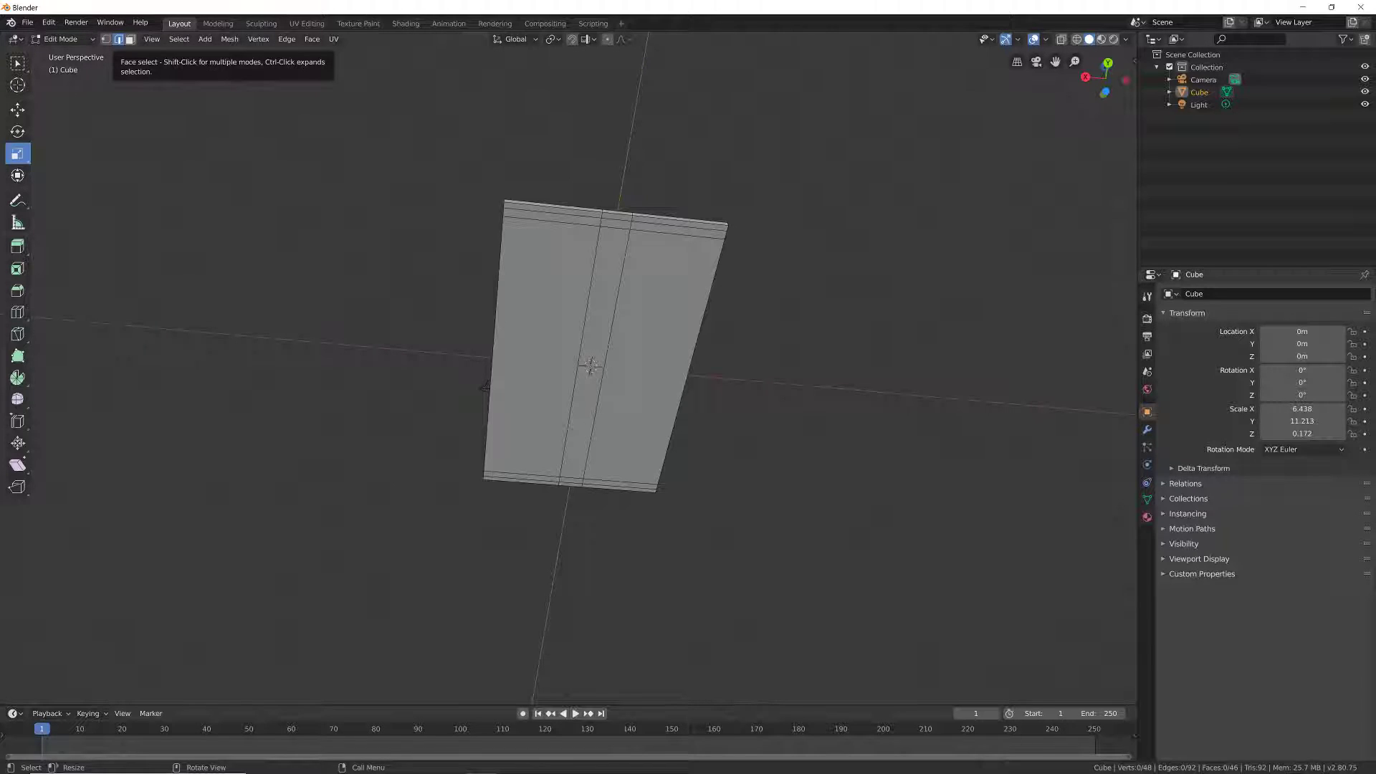
left_click(130, 39)
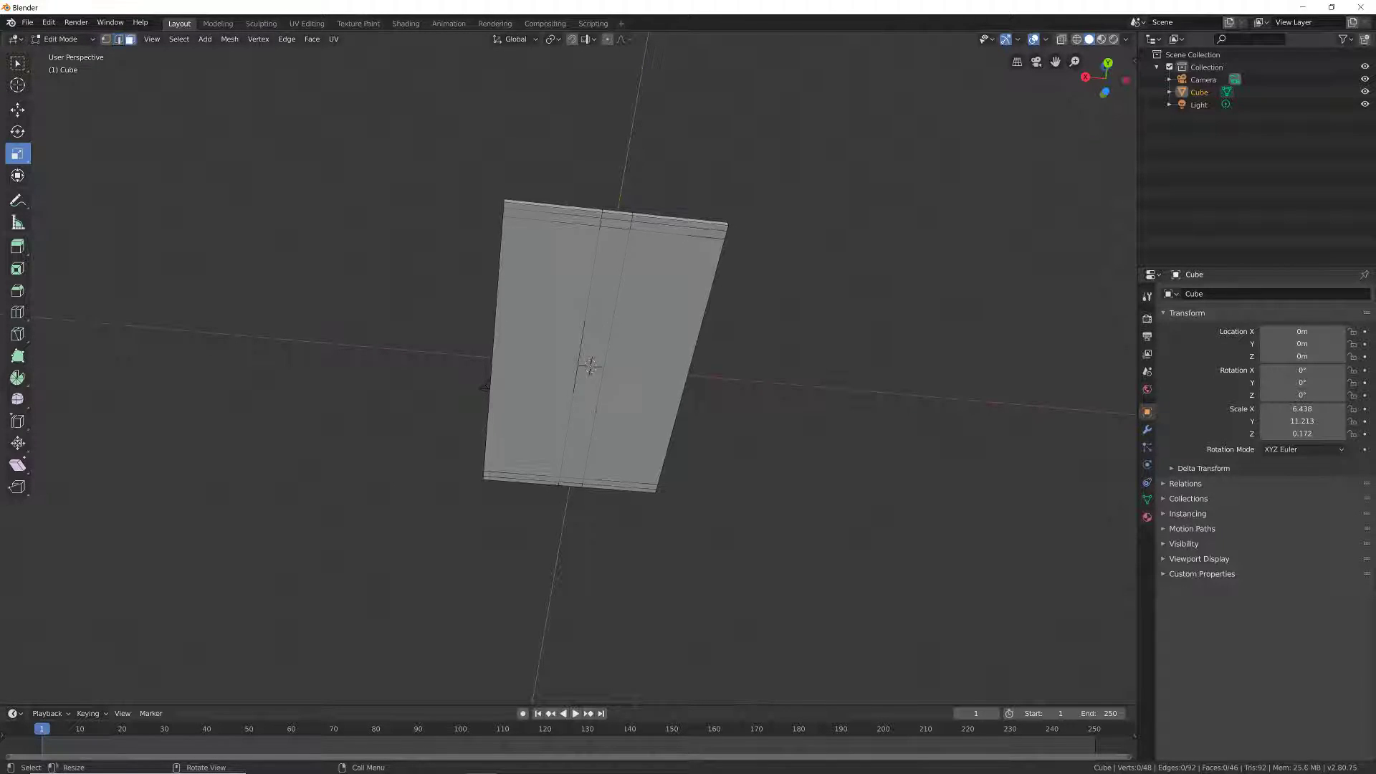
left_click(614, 219)
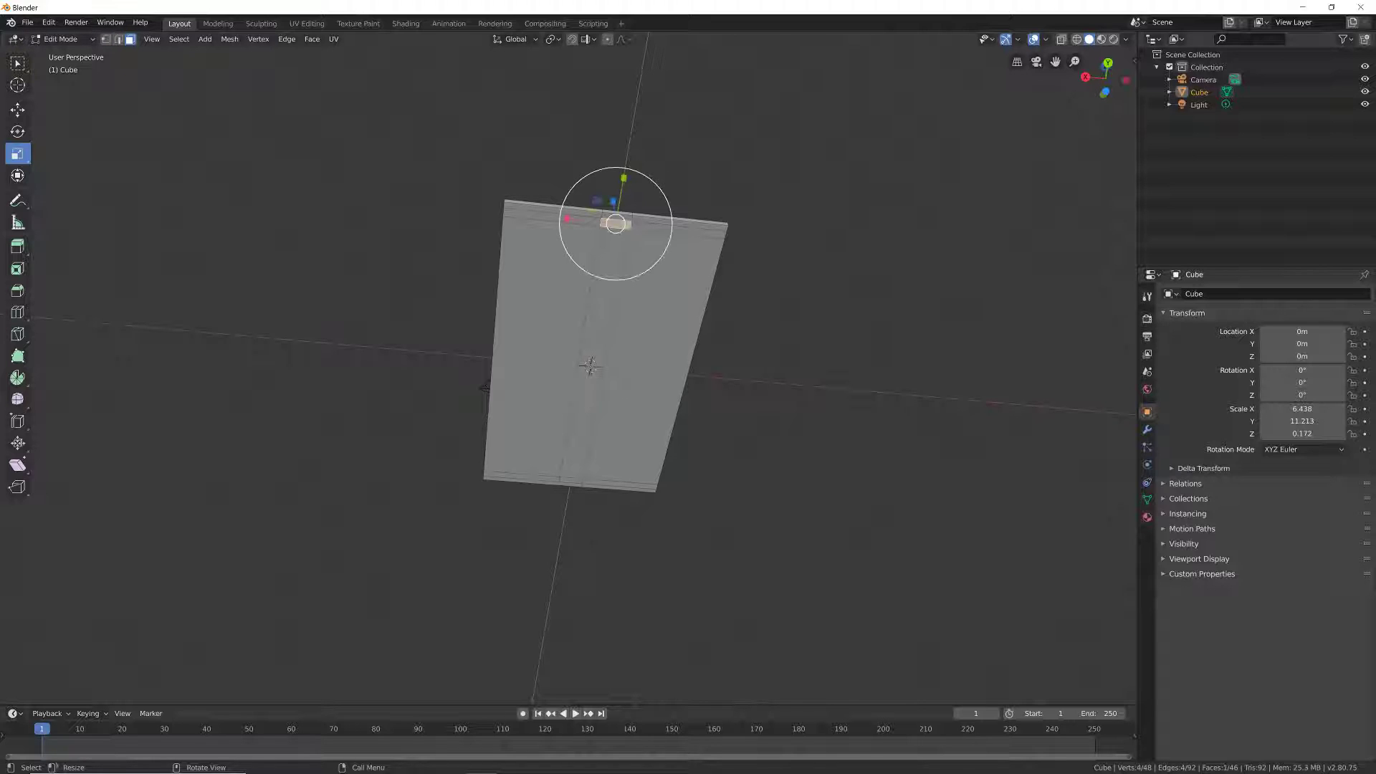
scroll(614, 219, "up", 2)
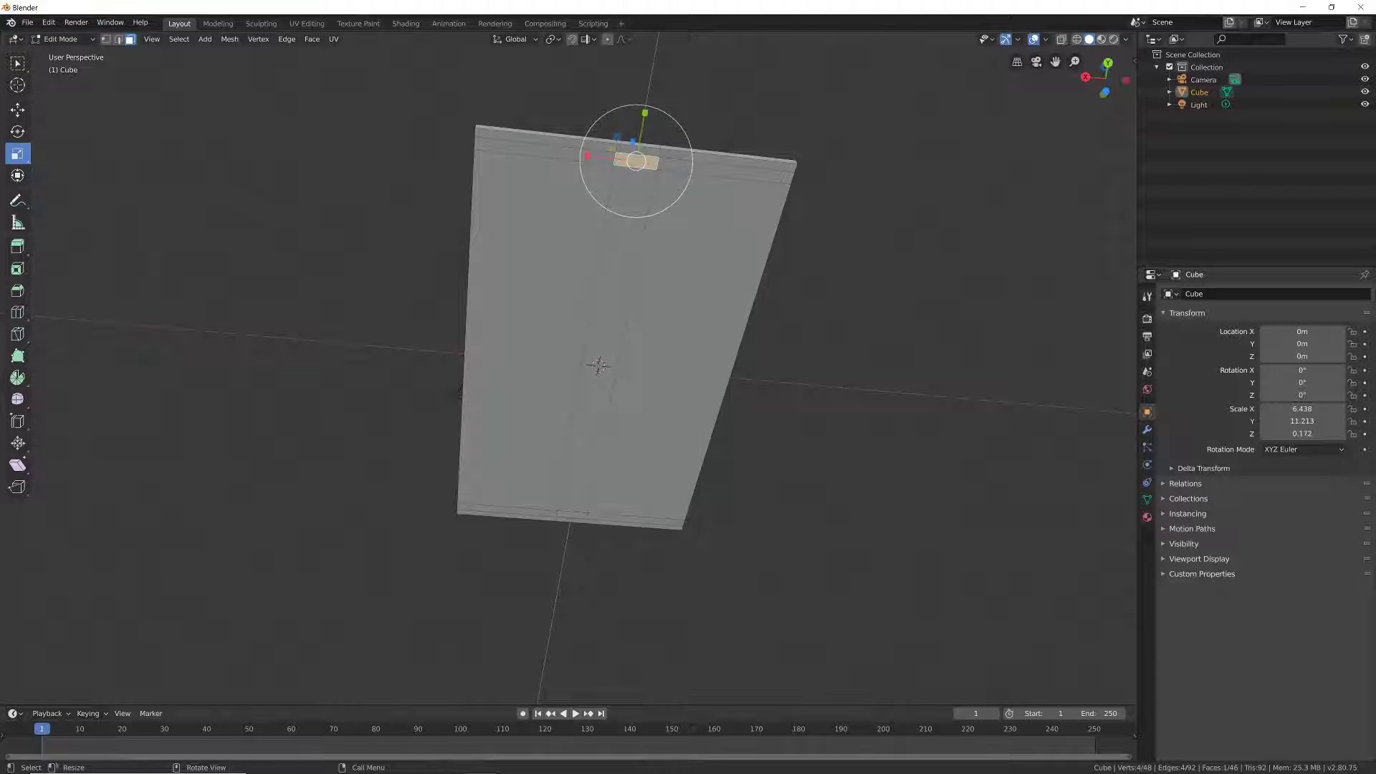
left_click(572, 514, "shift")
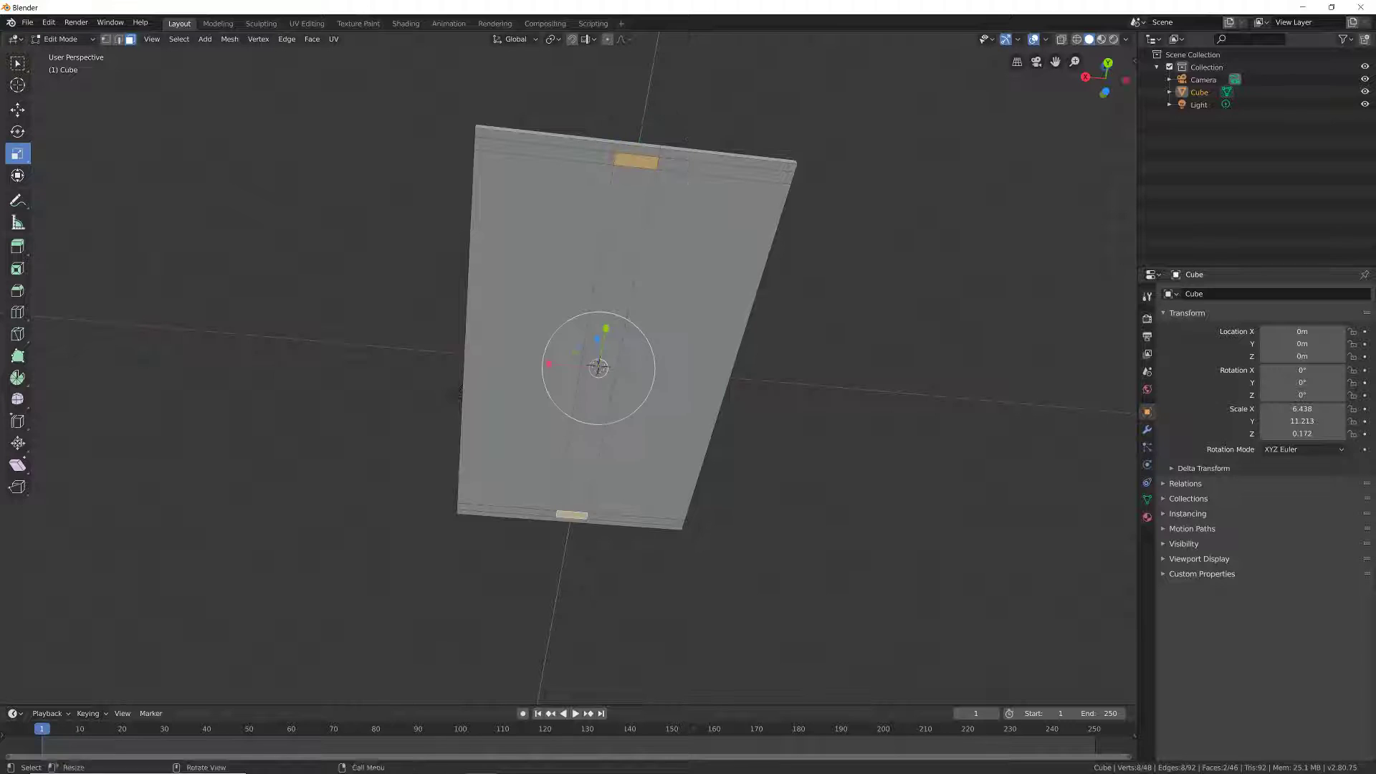
Step: Extrude the two selected underside faces downward to form a pair of flat table legs
middle_click_drag(572, 514, 567, 513)
middle_click_drag(568, 301, 591, 401)
scroll(568, 368, "down", 1)
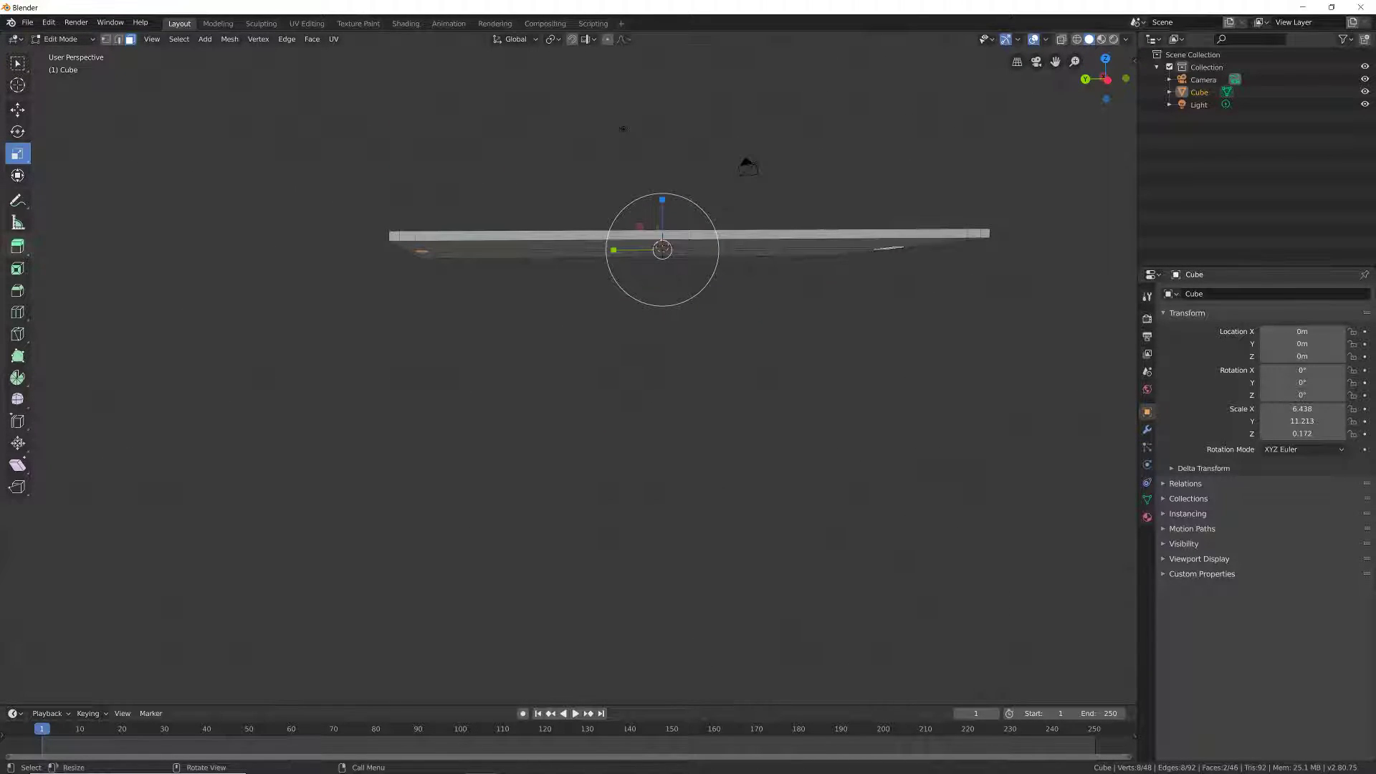
left_click(17, 246)
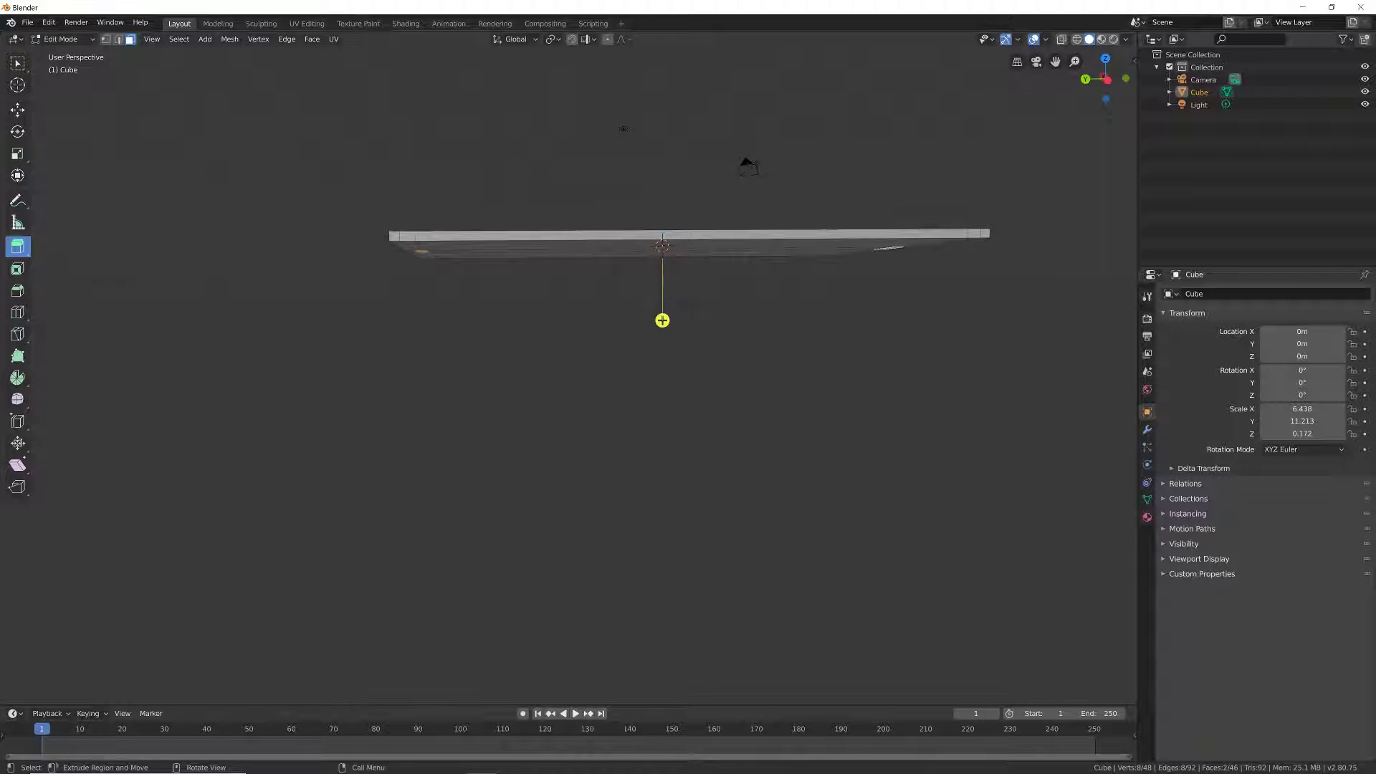
left_click_drag(662, 320, 662, 459)
middle_click_drag(662, 459, 1101, 456)
middle_click_drag(487, 344, 538, 430)
Step: Try to lengthen both legs by extruding their bottom faces further down, and undo these extra extrusions
left_click_drag(537, 446, 540, 603)
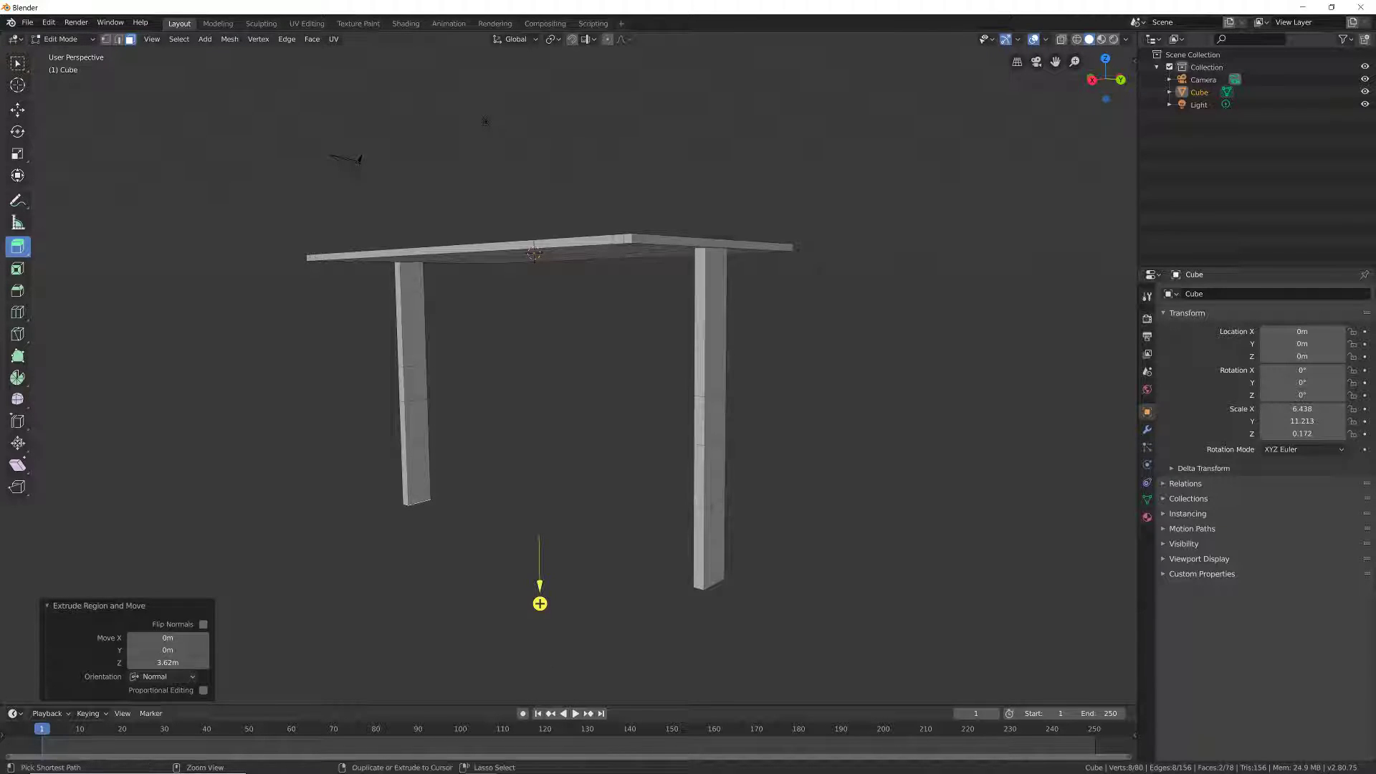
key("ctrl+z")
key("ctrl+z")
key("ctrl+z")
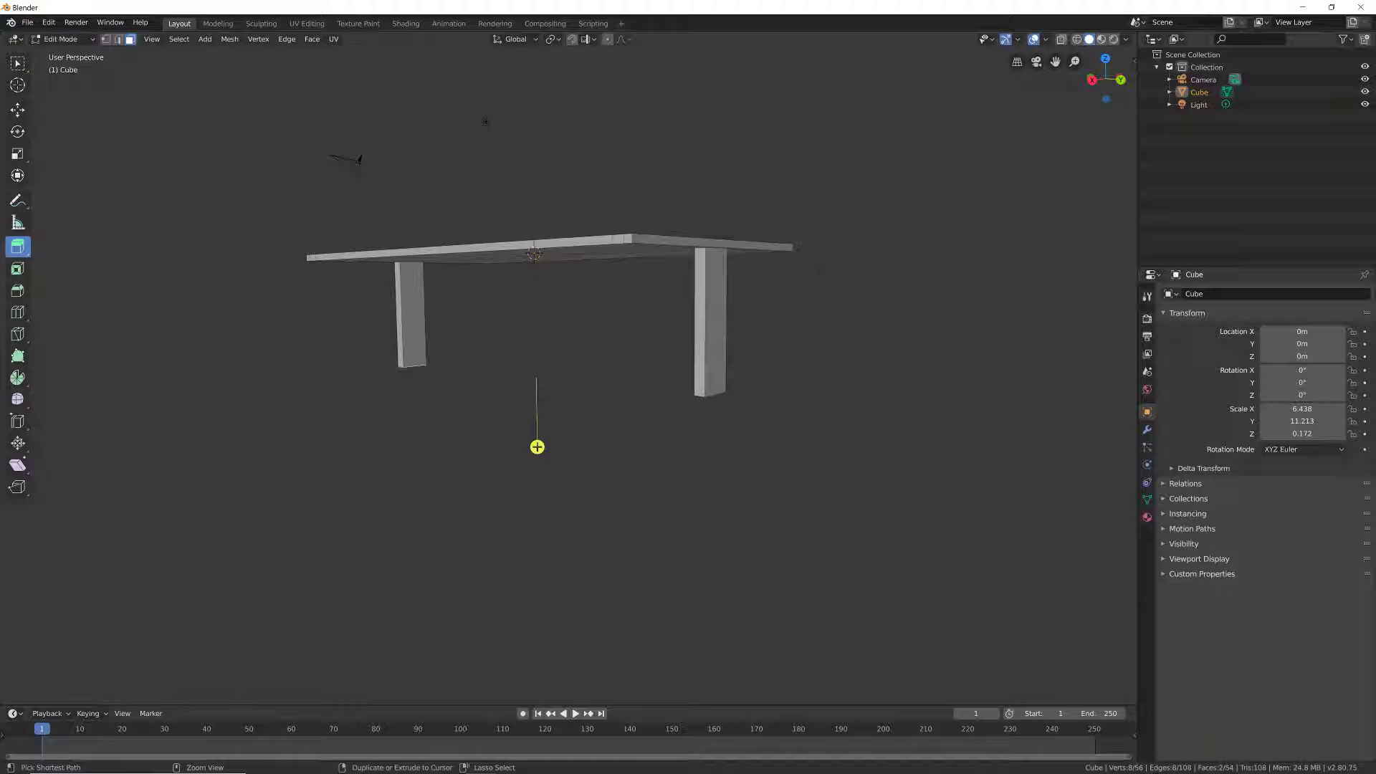
Step: Extend the leg extrusion to about 8.57 m and fine-tune the height of the bottom faces along Z
left_click_drag(537, 447, 537, 489)
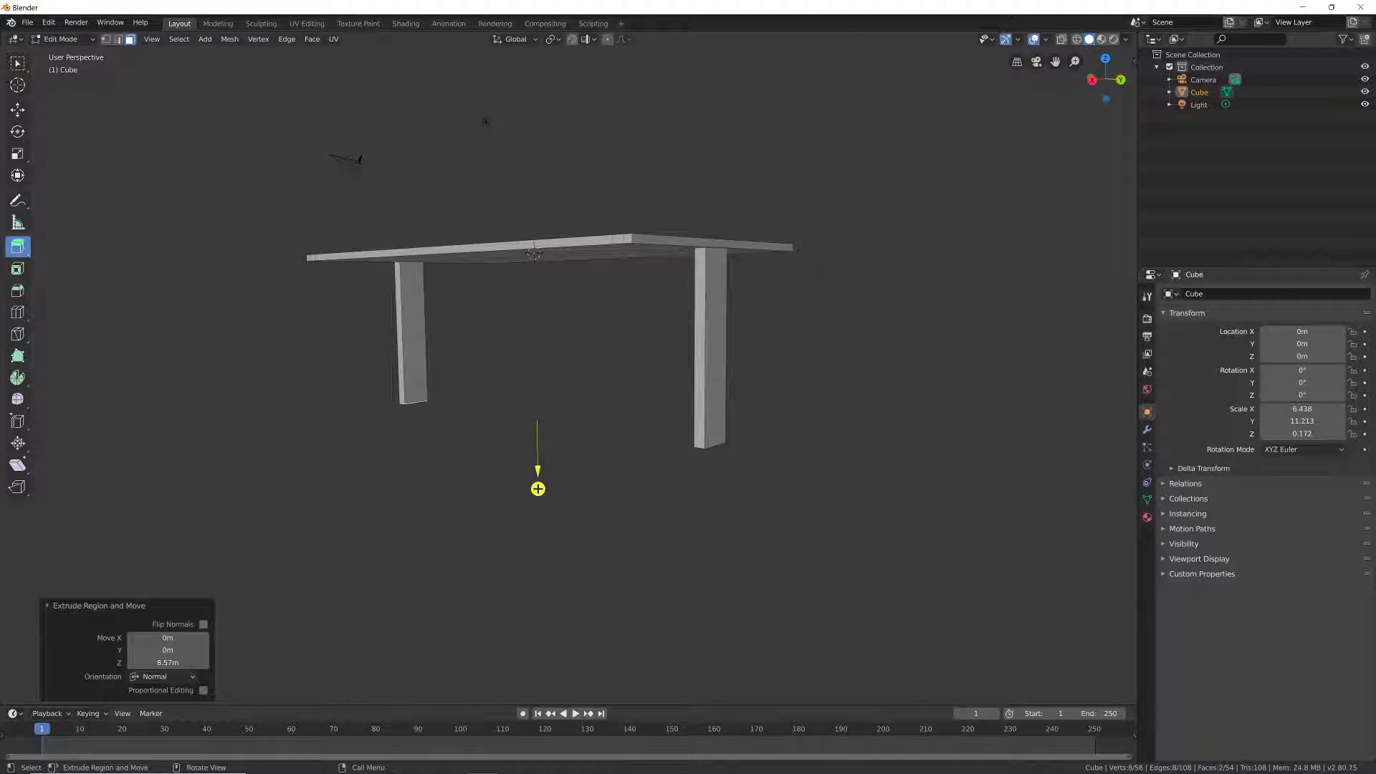
left_click(17, 109)
mouse_move(535, 369)
left_mouse_down()
mouse_move(535, 330)
mouse_move(536, 377)
left_mouse_up()
middle_click_drag(536, 378, 480, 377)
left_click_drag(586, 374, 587, 368)
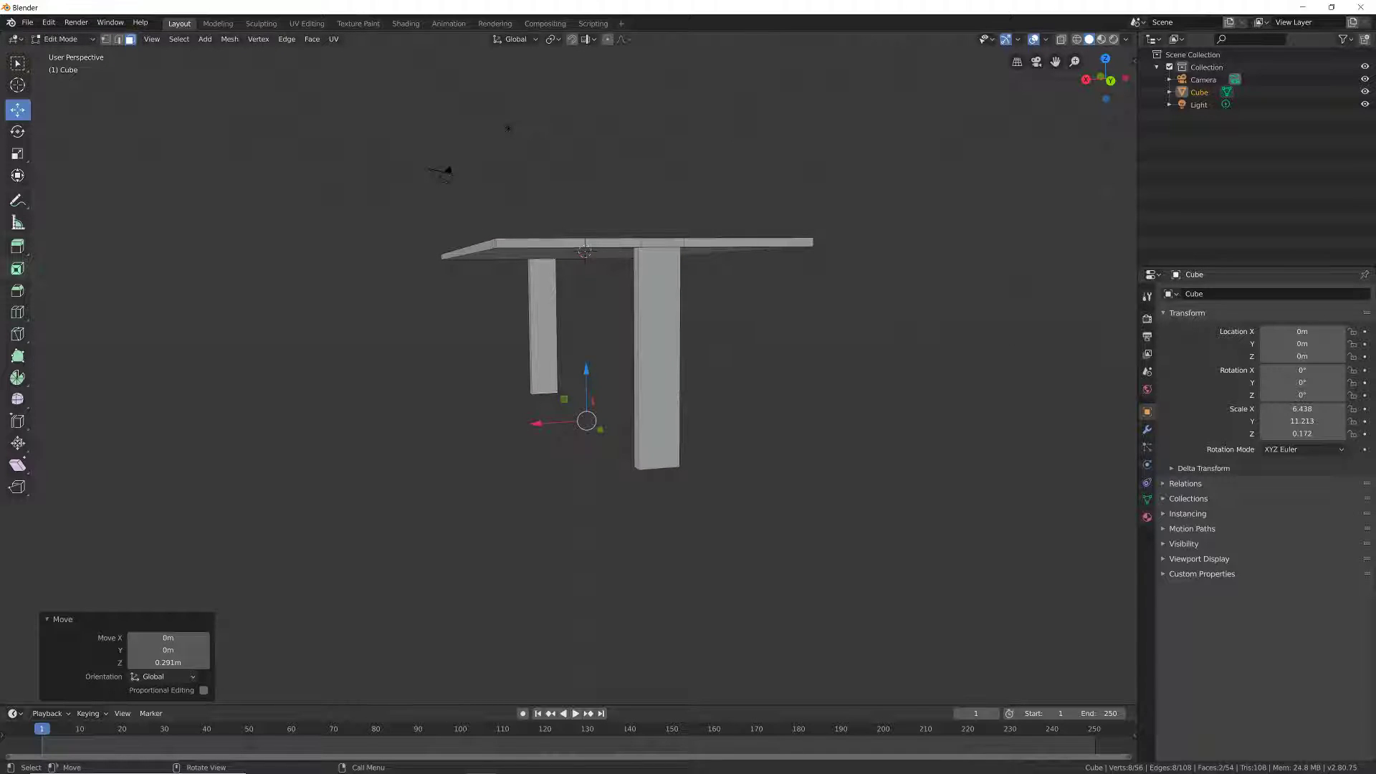
Step: Extrude a short section from the bottom faces of both legs, undoing the excess extrusion
left_click(17, 246)
left_click_drag(586, 489, 587, 571)
key("ctrl+z")
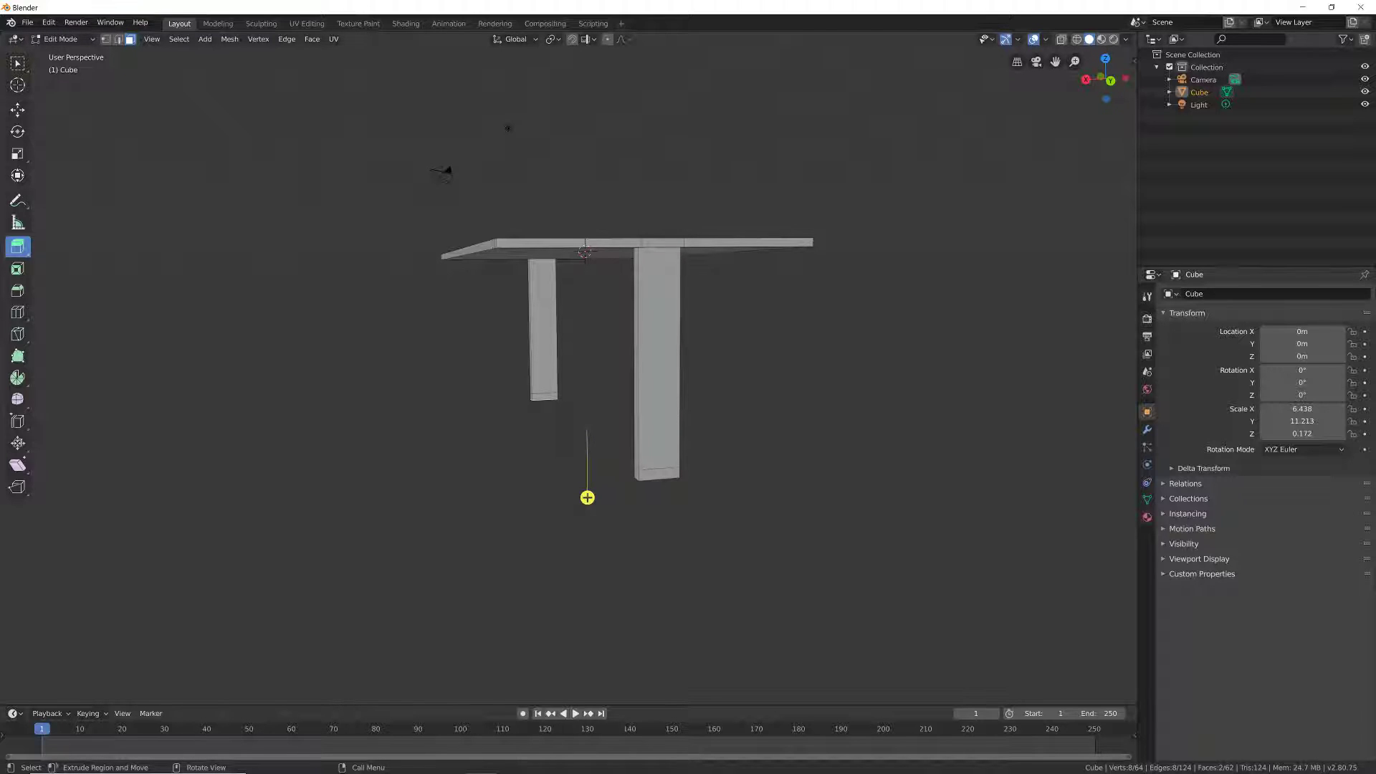
middle_click_drag(587, 570, 648, 587)
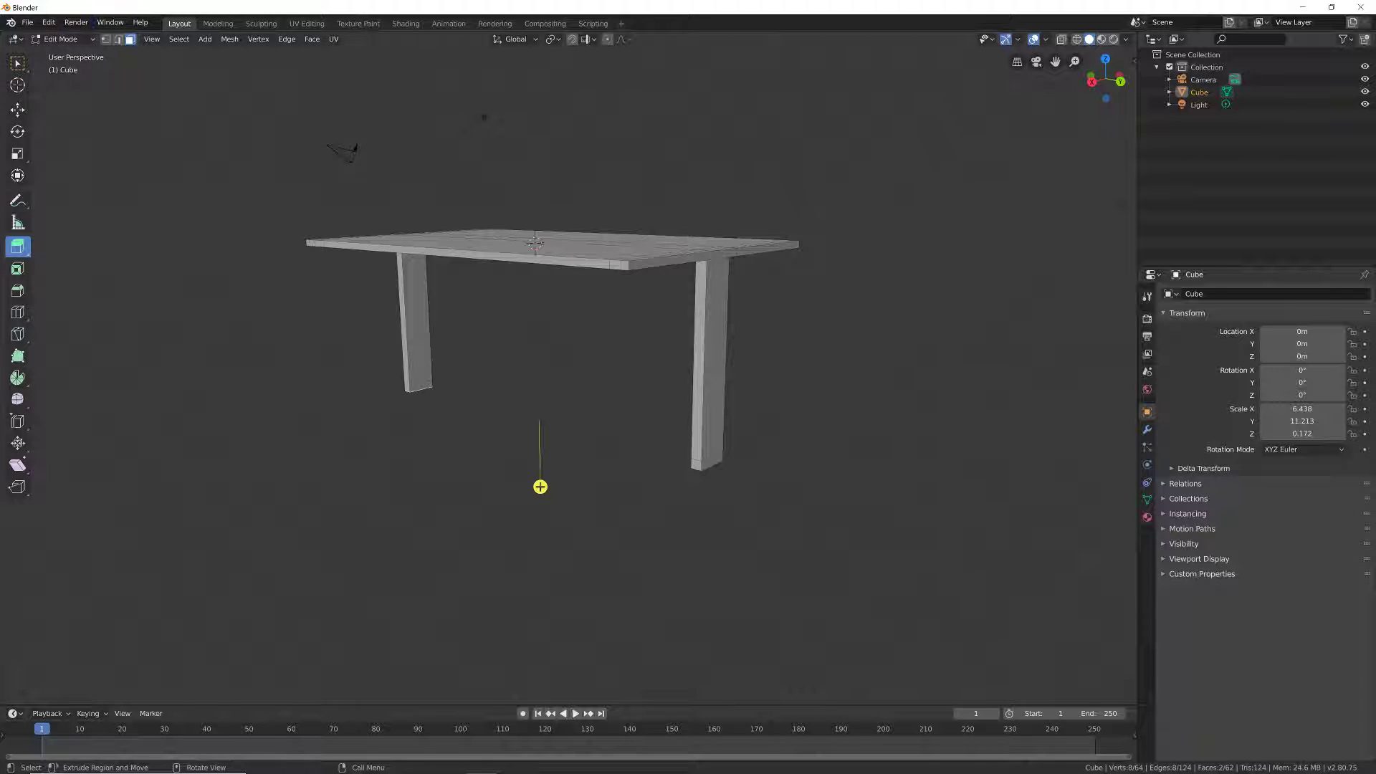
Step: Select the four narrow side faces of the short bottom sections, on both sides of each leg
left_click(17, 108)
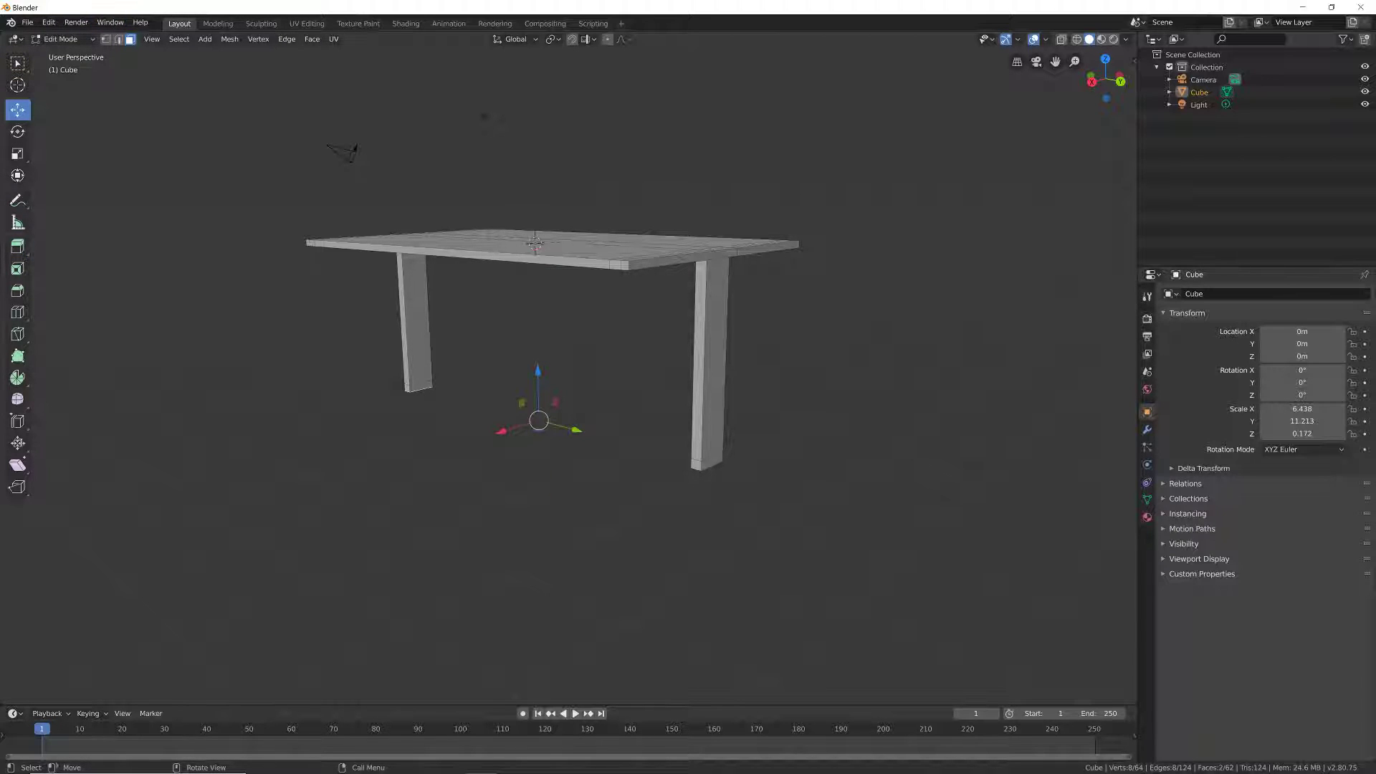
key("alt+a")
left_click(697, 466)
middle_click_drag(697, 465, 514, 467)
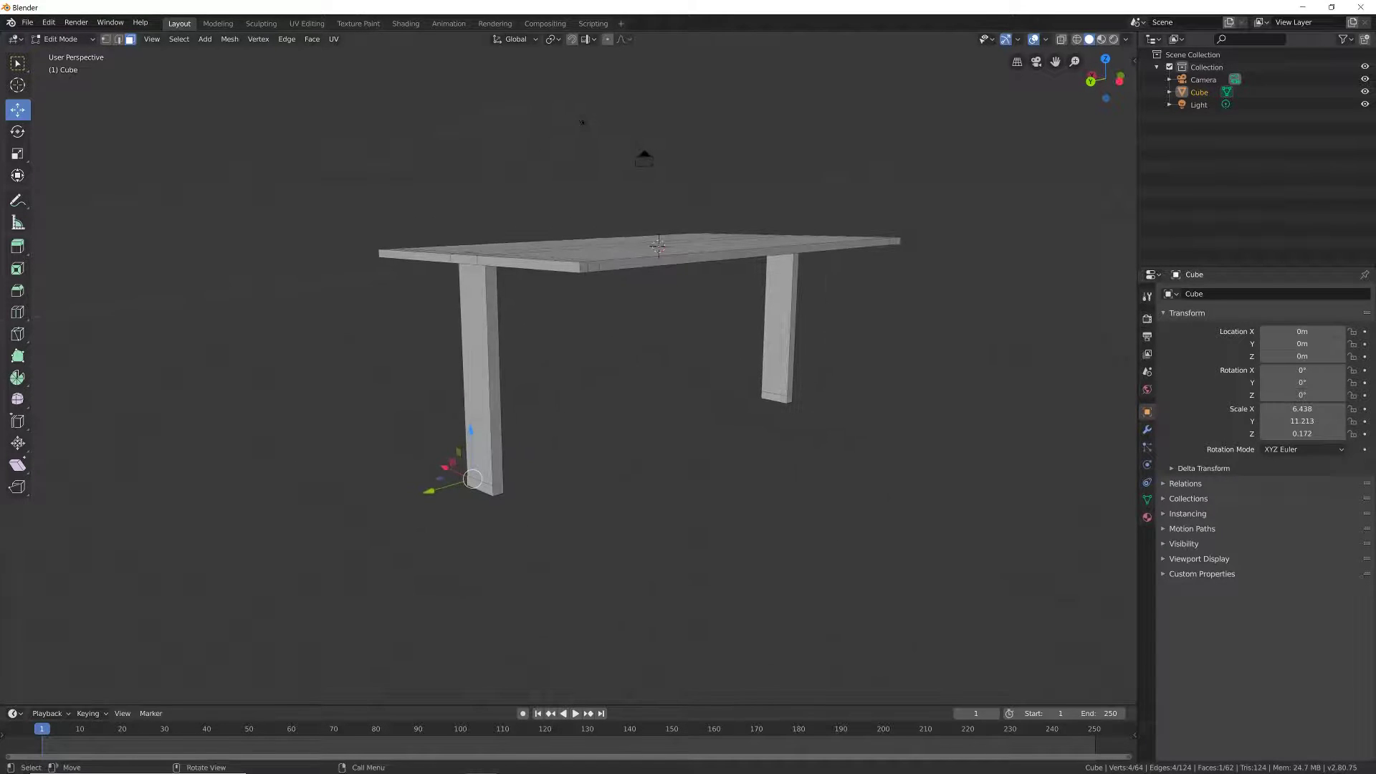
left_click(497, 490, "shift")
left_click(781, 398, "shift")
middle_click_drag(781, 399, 870, 405)
middle_click_drag(644, 402, 738, 401)
left_click(386, 382, "shift")
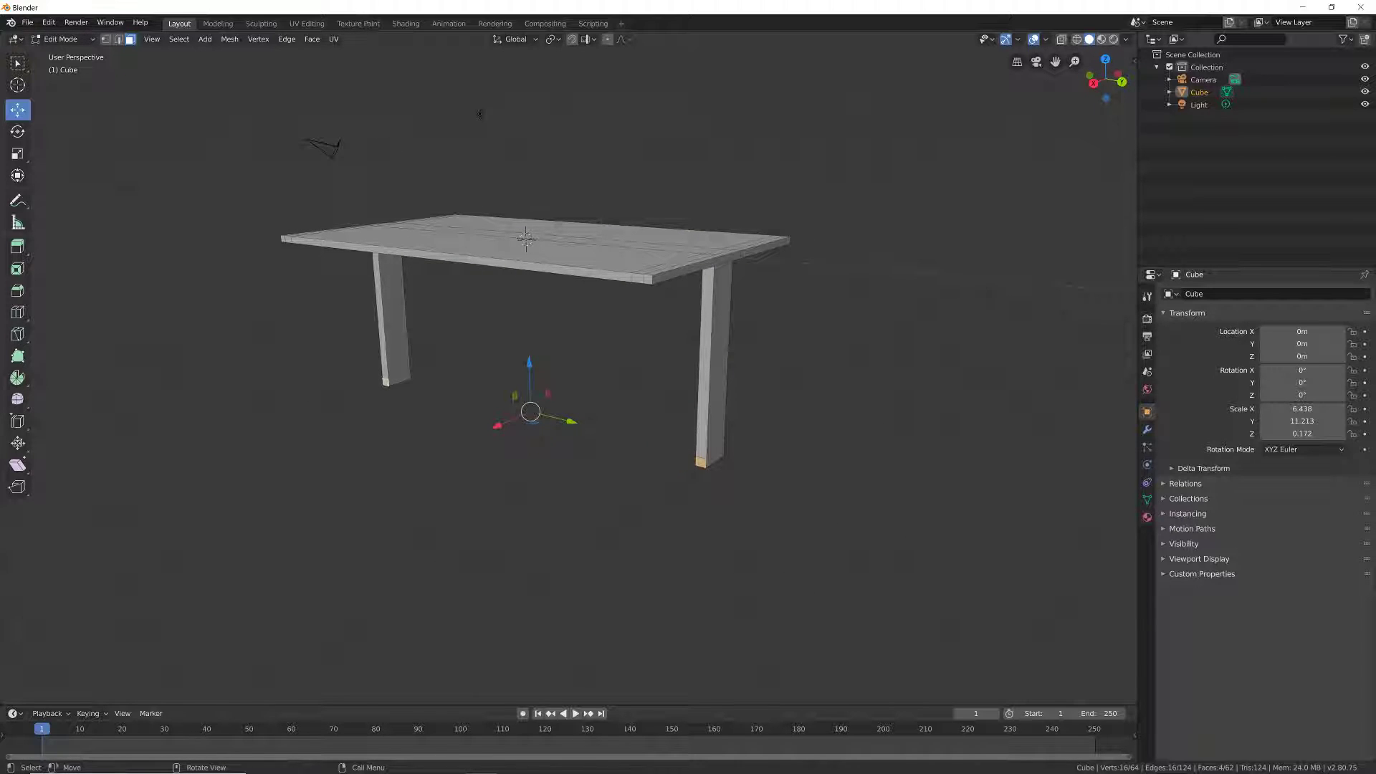
Step: Try to extrude the four selected side faces as regions by about -4.26 m, and undo it
key("e")
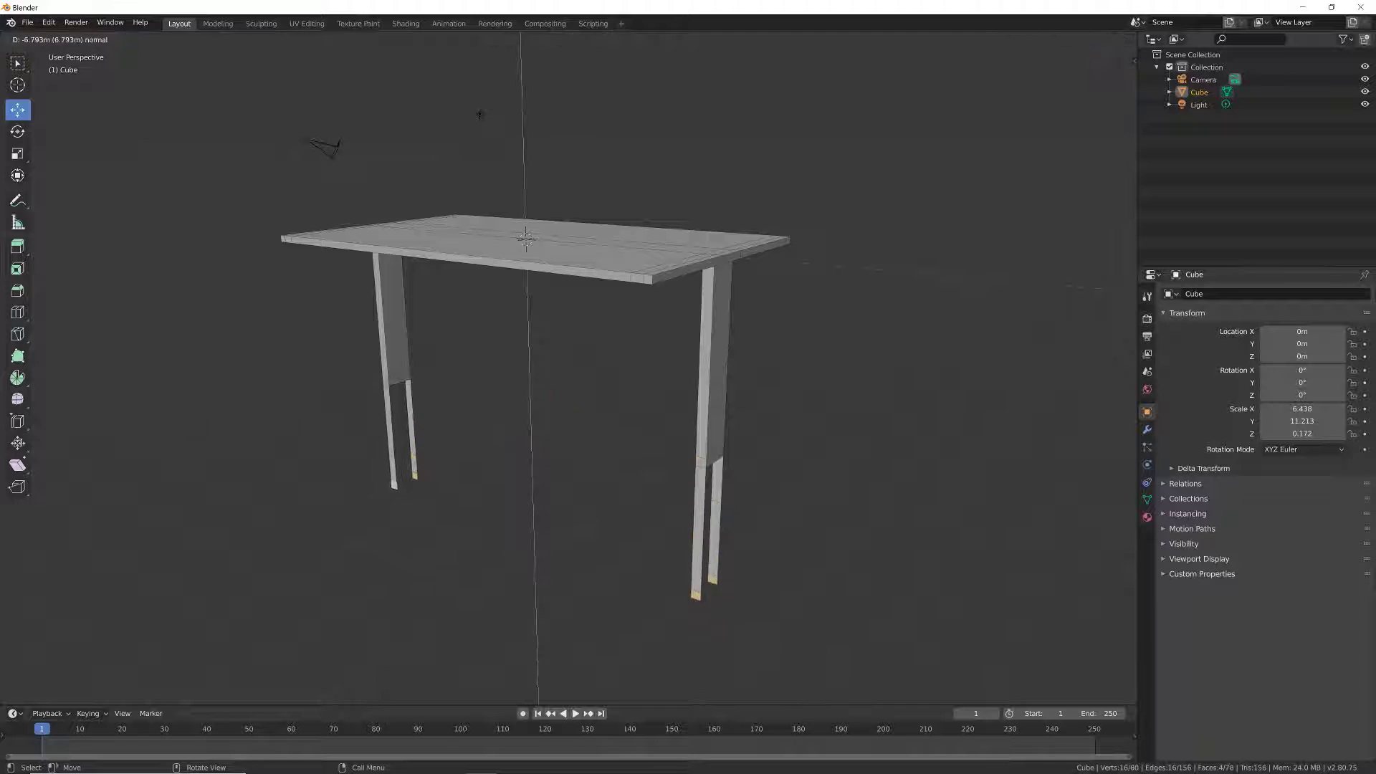
key("Return")
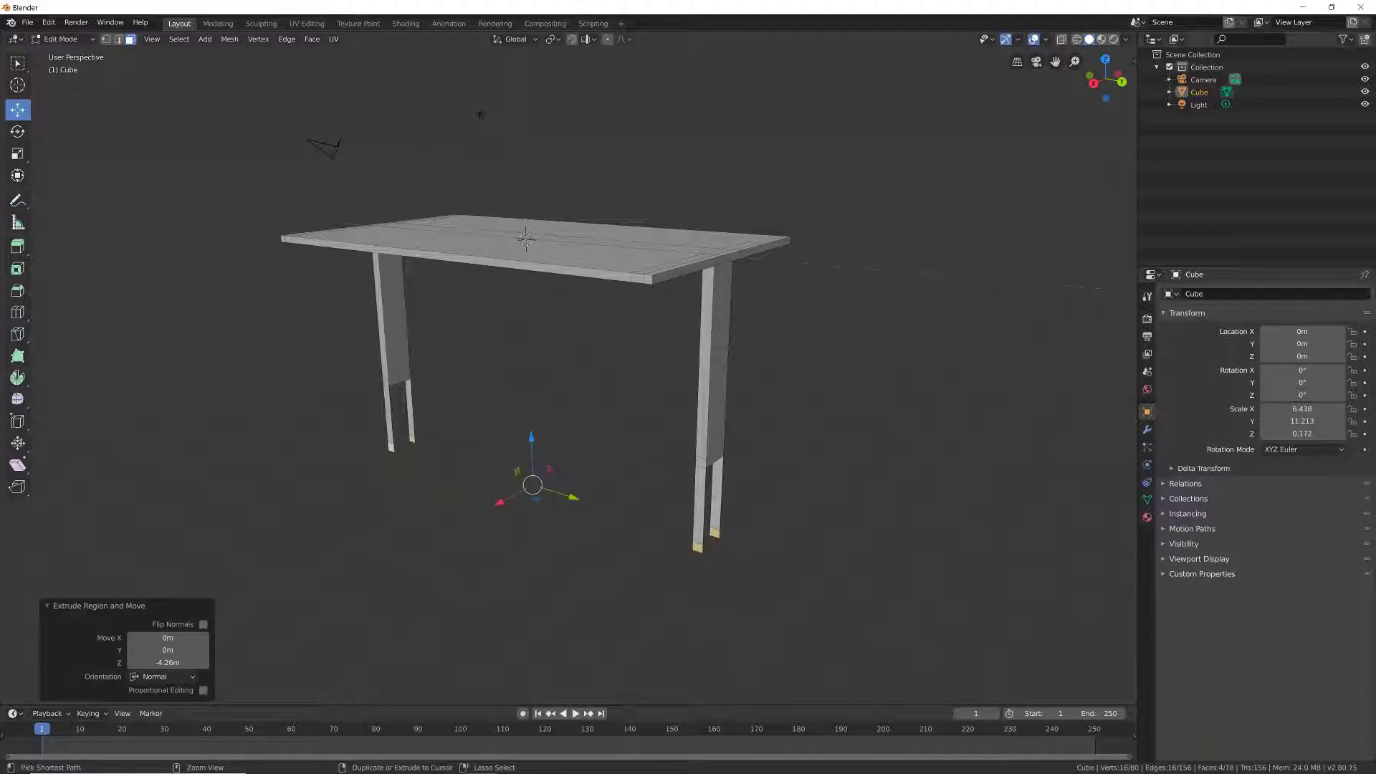
key("ctrl+z")
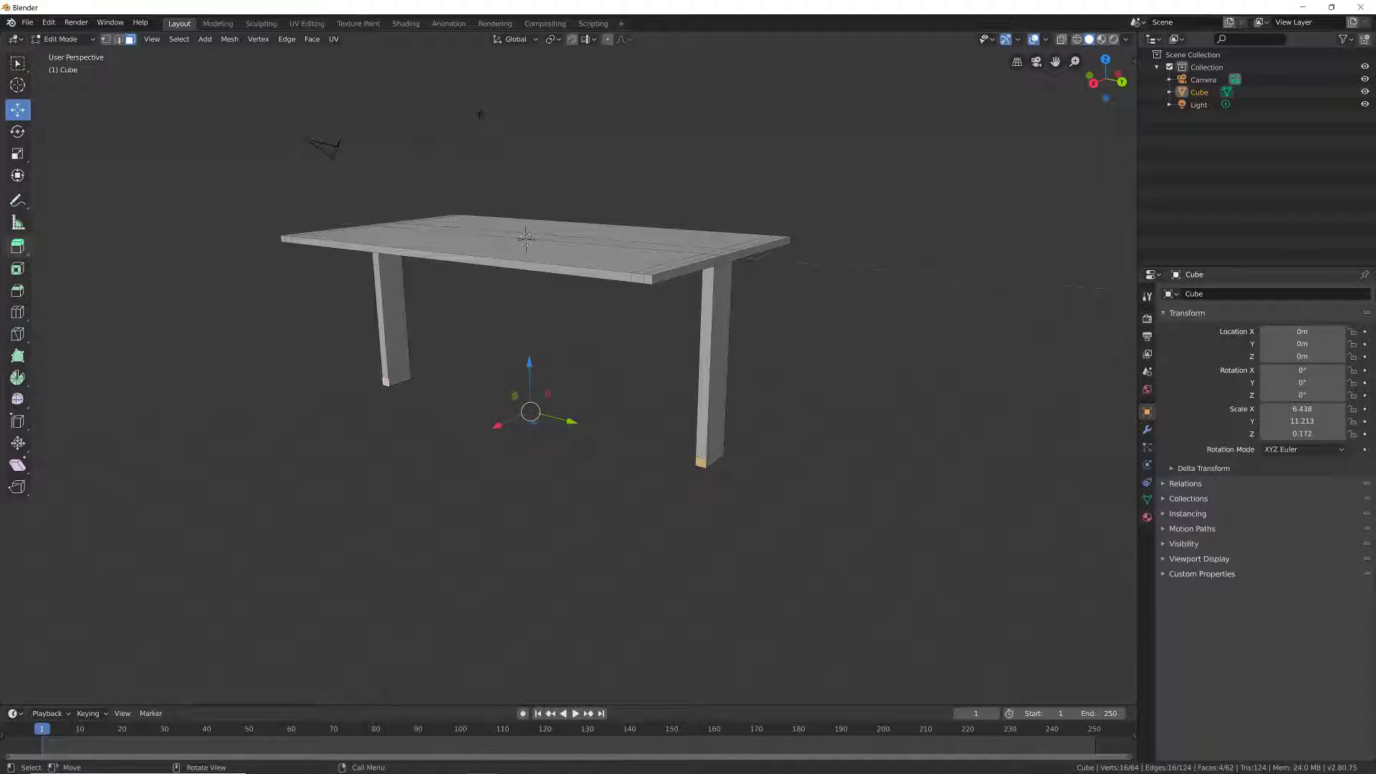
Step: Extrude the four selected faces outward with Extrude Along Normals to form horizontal feet, with an offset of about -0.574 m
left_click(17, 246)
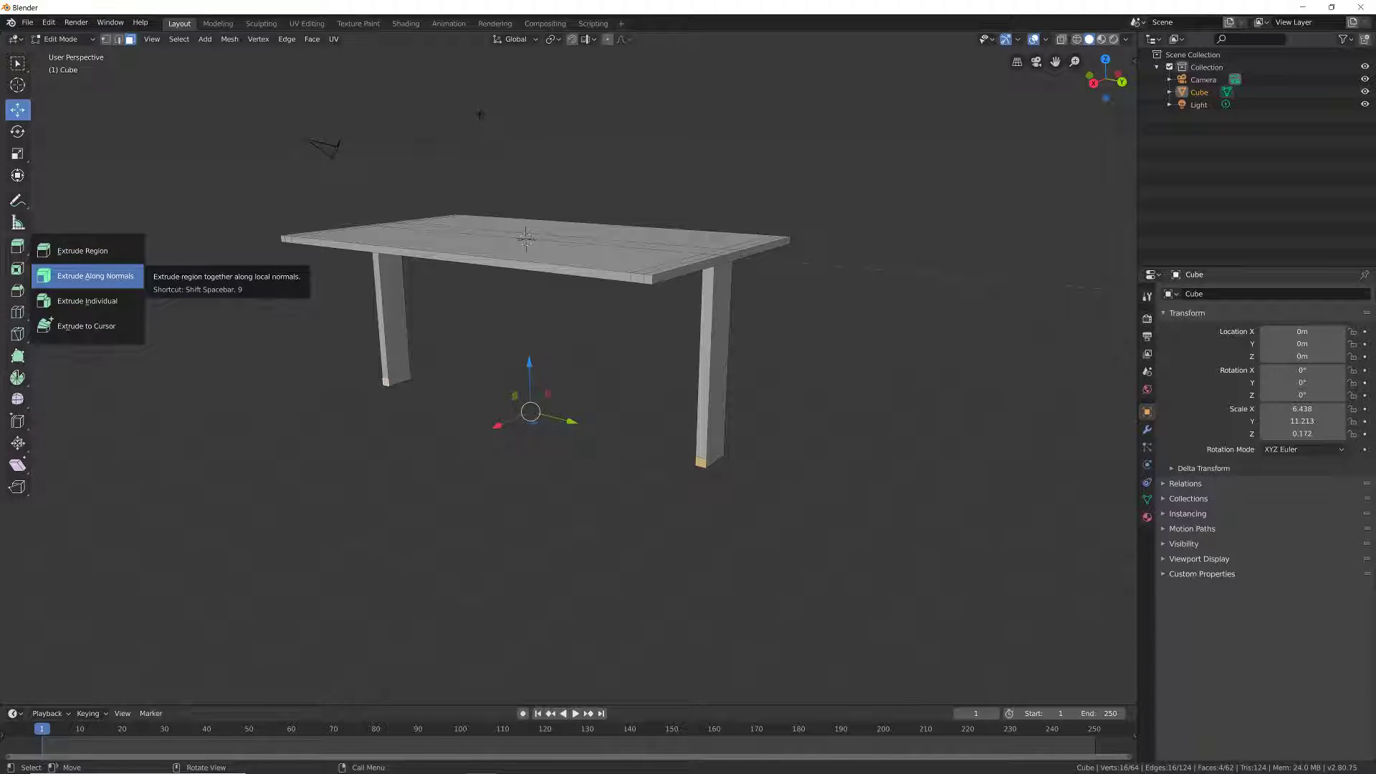
left_click(94, 275)
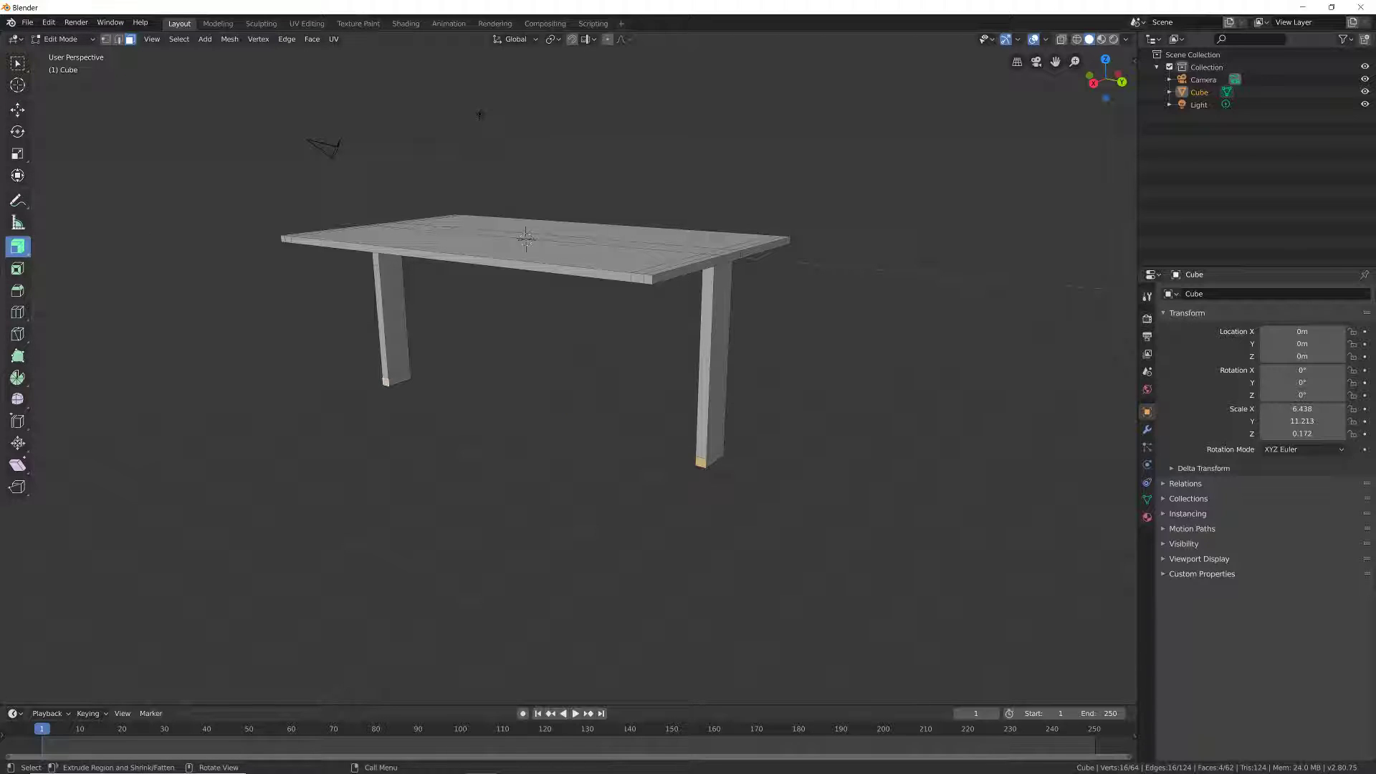
left_click_drag(557, 445, 610, 456)
middle_click_drag(611, 456, 429, 453)
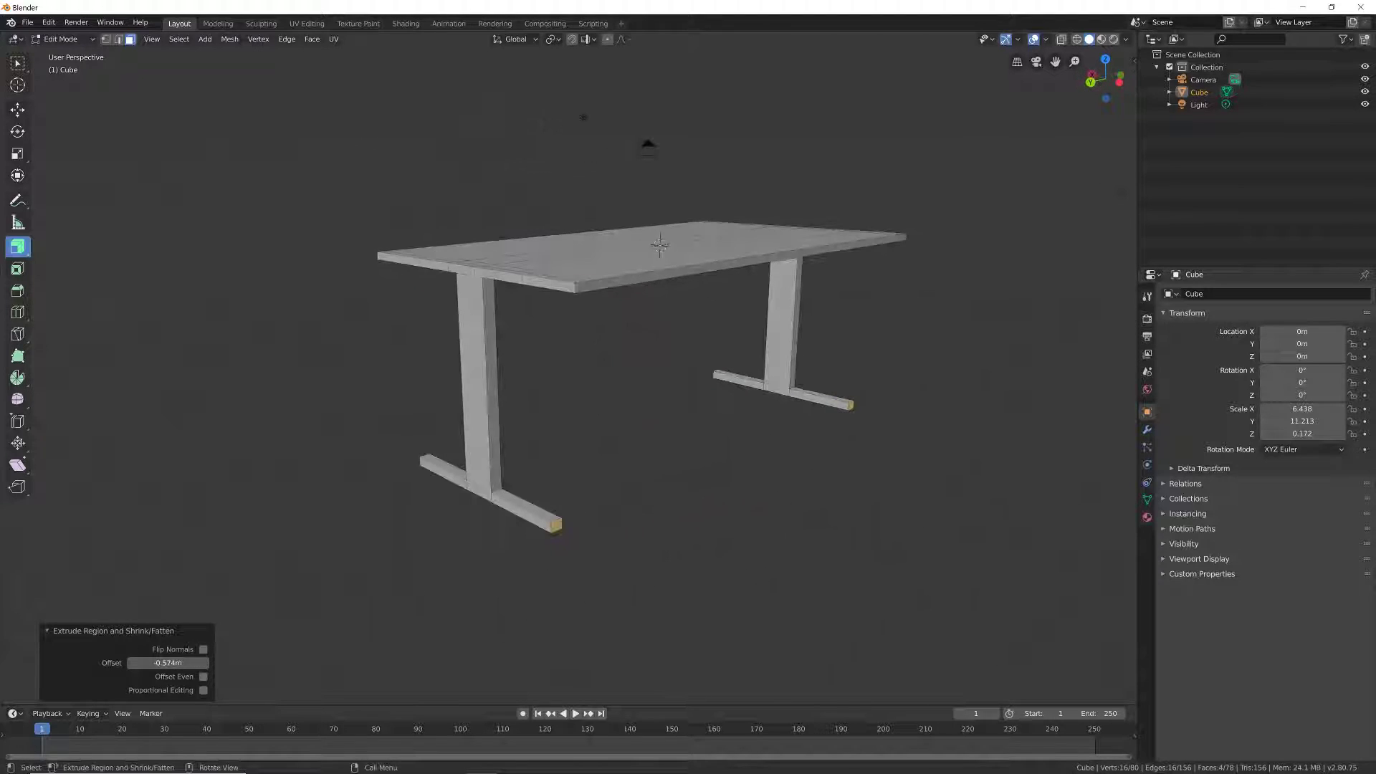
Step: Switch the finished table to Object Mode and deselect everything
key("Tab")
middle_click_drag(647, 147, 458, 253)
key("alt+a")
key("ctrl+z")
key("alt+a")
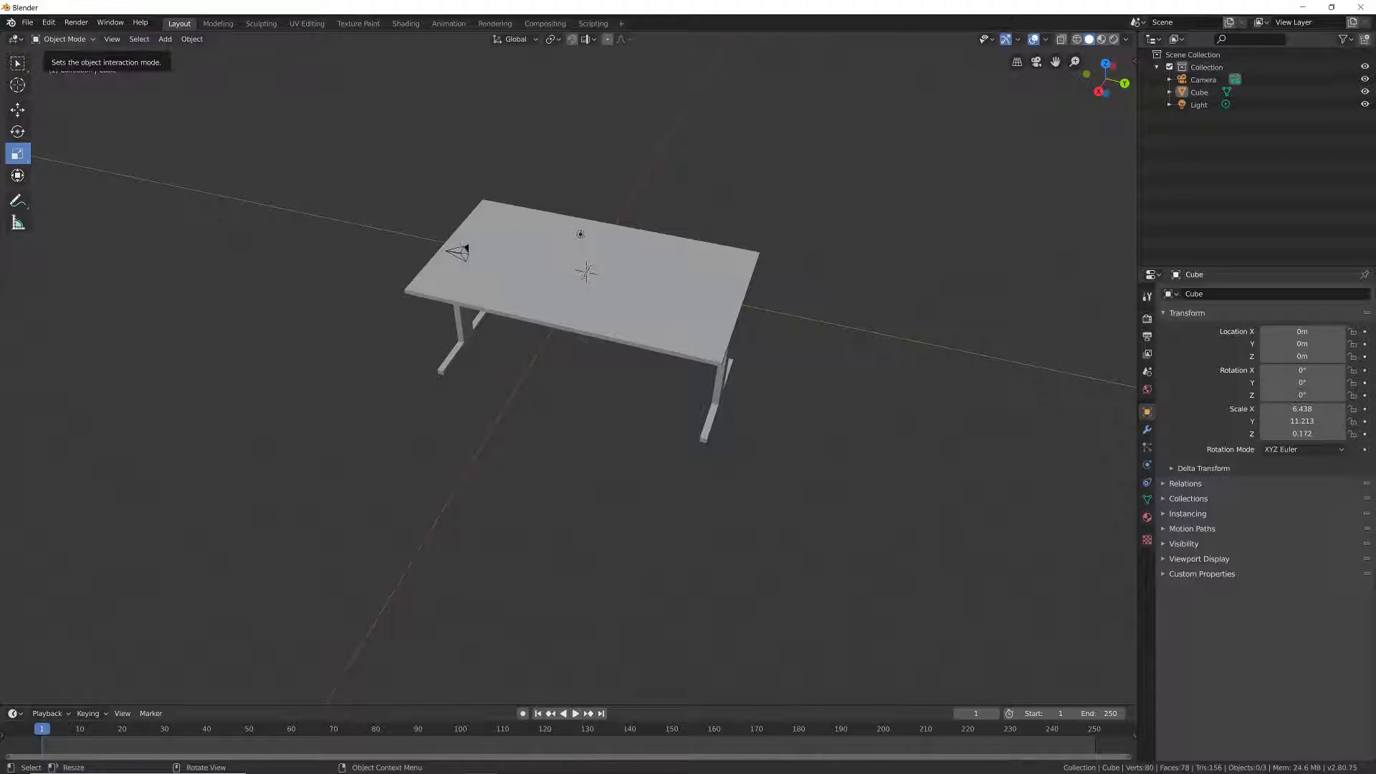
key("Tab")
left_click(64, 38)
left_click(65, 54)
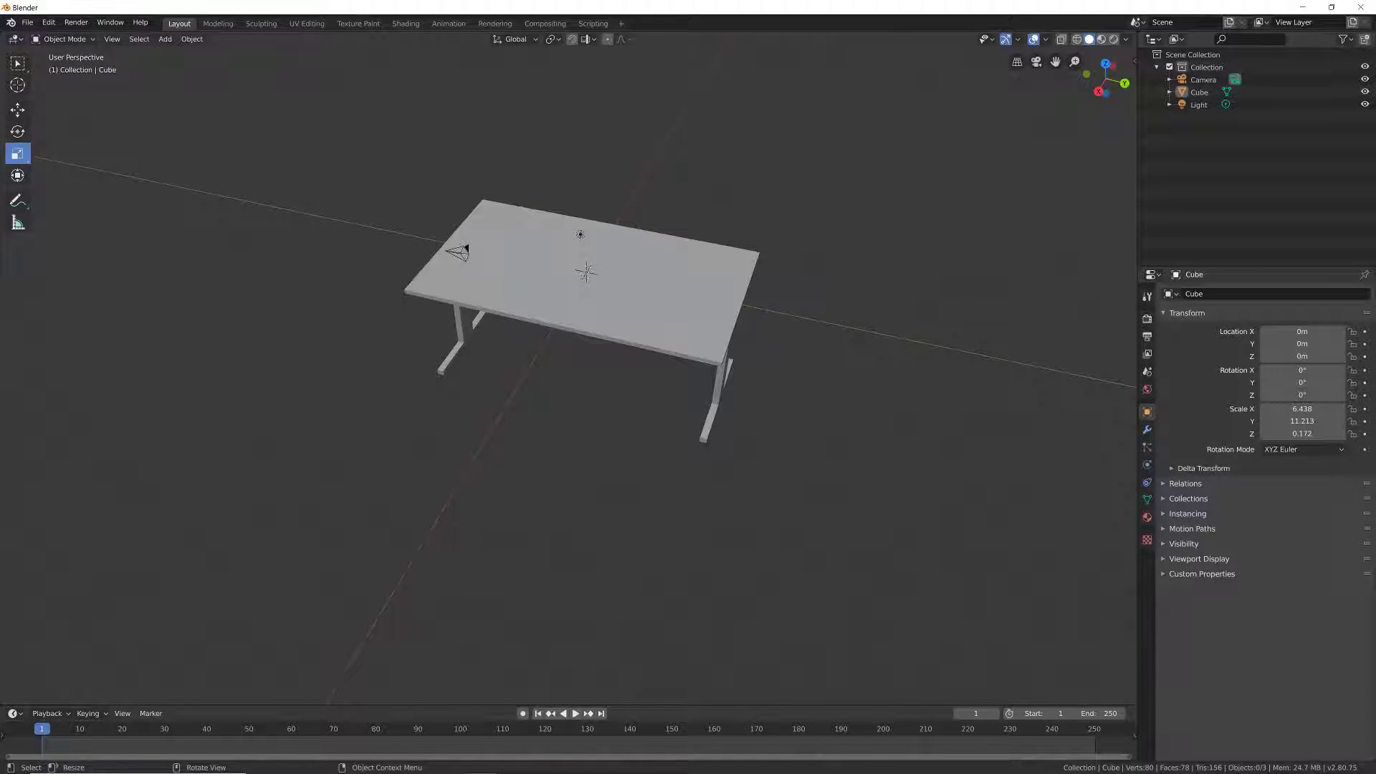
Step: Add a new 2 m cube mesh at the origin
left_click(165, 39)
mouse_move(186, 54)
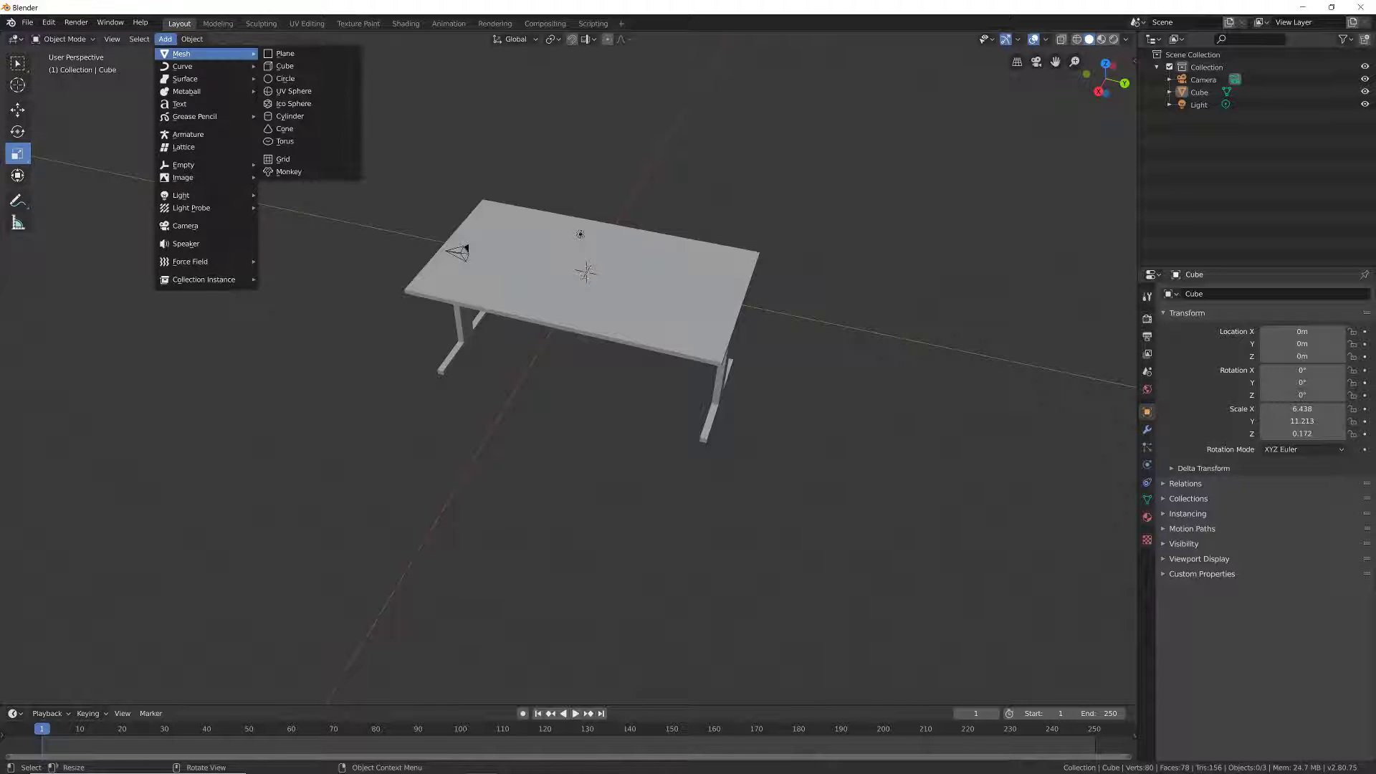
left_click(285, 65)
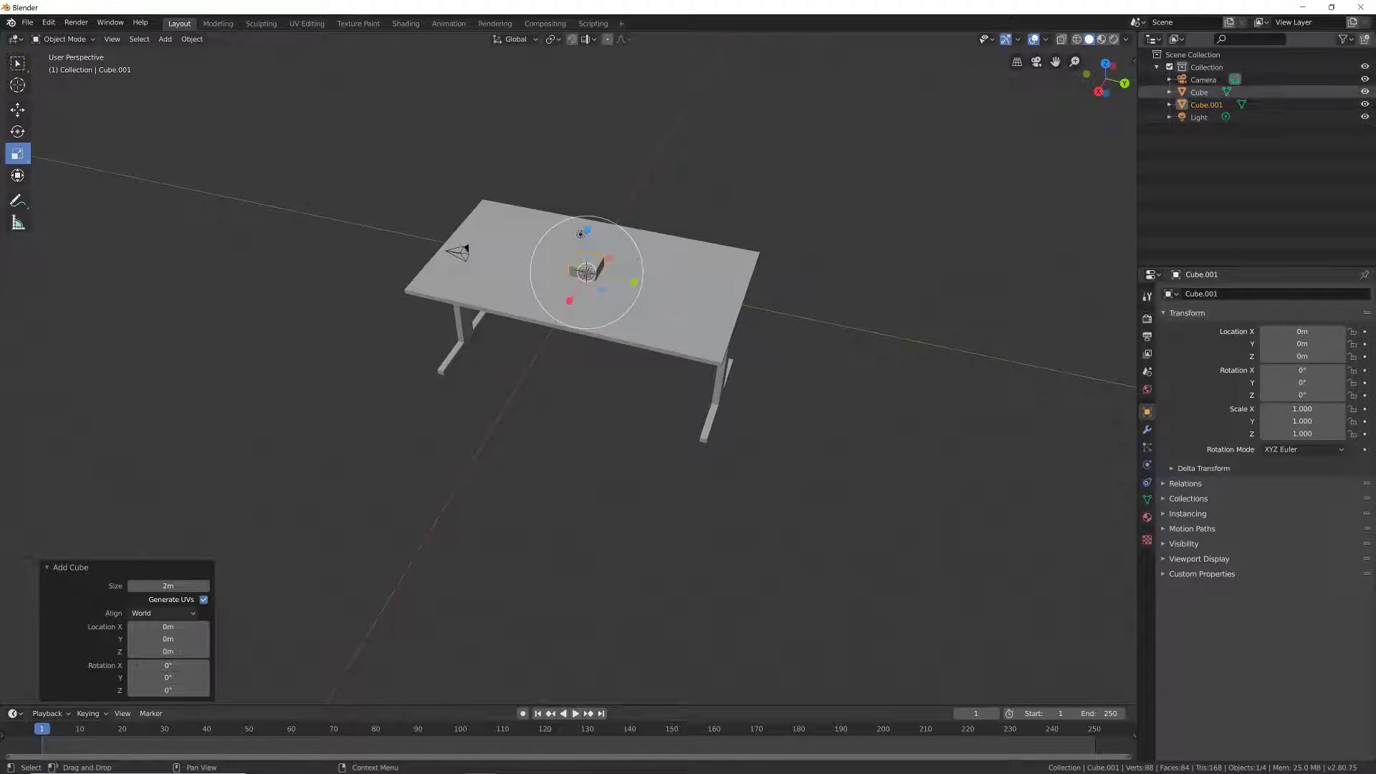
Step: Hide the camera, the light and the table so that only the new cube is displayed
left_click(1363, 78)
left_click(1364, 117)
left_click(1363, 92)
left_click(1363, 92)
left_click(1364, 92)
left_click(1363, 92)
left_click(1363, 91)
left_click(1363, 92)
left_click(1364, 92)
left_click(1364, 92)
left_click(1363, 91)
Step: Flatten the new cube into a thin plate with a Z scale of about 0.089
middle_click_drag(717, 373, 587, 344)
scroll(568, 371, "up", 4)
middle_click_drag(772, 256, 686, 346, "shift")
scroll(686, 346, "up", 2)
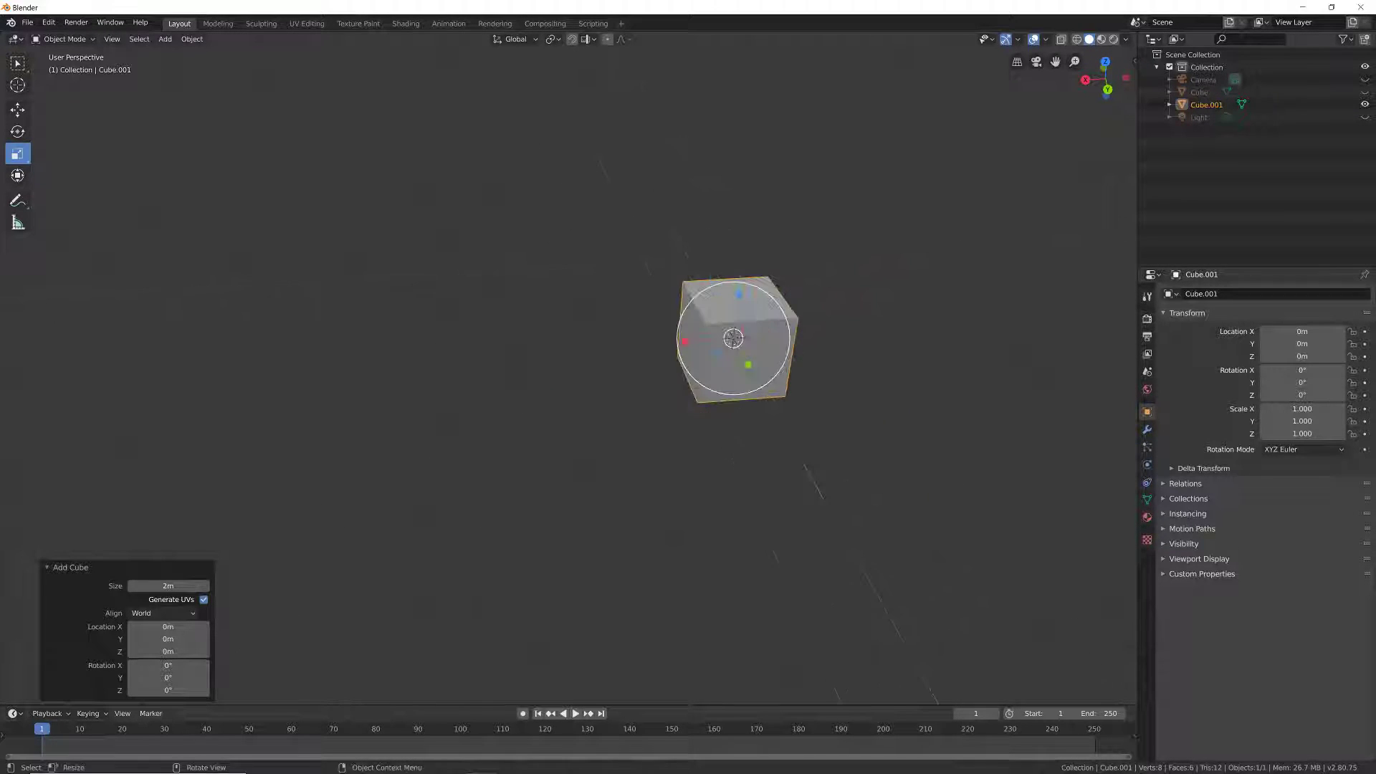
middle_click_drag(568, 371, 706, 337)
key("s")
key("z")
left_click_drag(615, 269, 616, 304)
Step: Stretch the thin plate along X to a scale of about 1.292
middle_click_drag(617, 305, 609, 364)
scroll(649, 228, "up", 3)
middle_click_drag(649, 228, 620, 326, "shift")
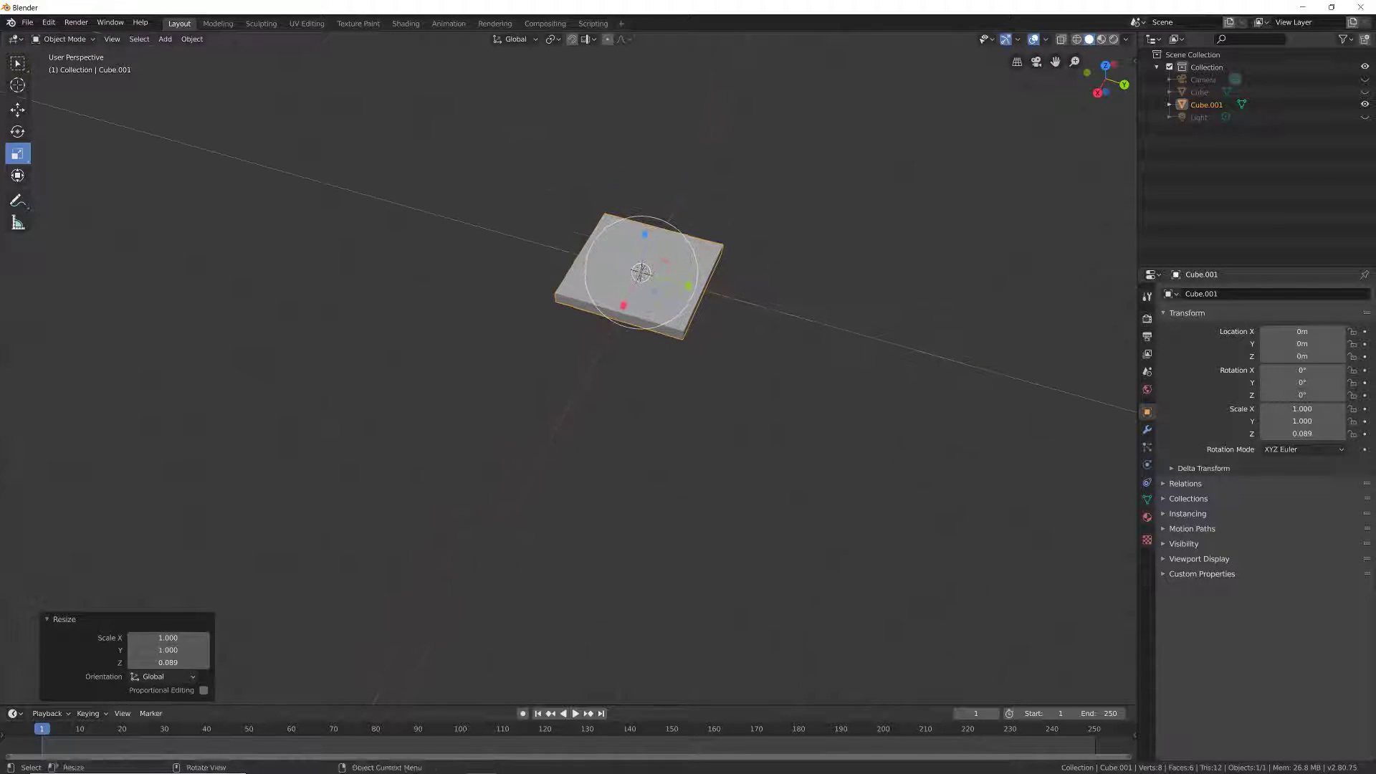
left_click_drag(622, 305, 616, 315)
key("Return")
Step: Enter Edit Mode on the thin plate and deselect all of its geometry
middle_click_drag(615, 318, 652, 297)
key("Tab")
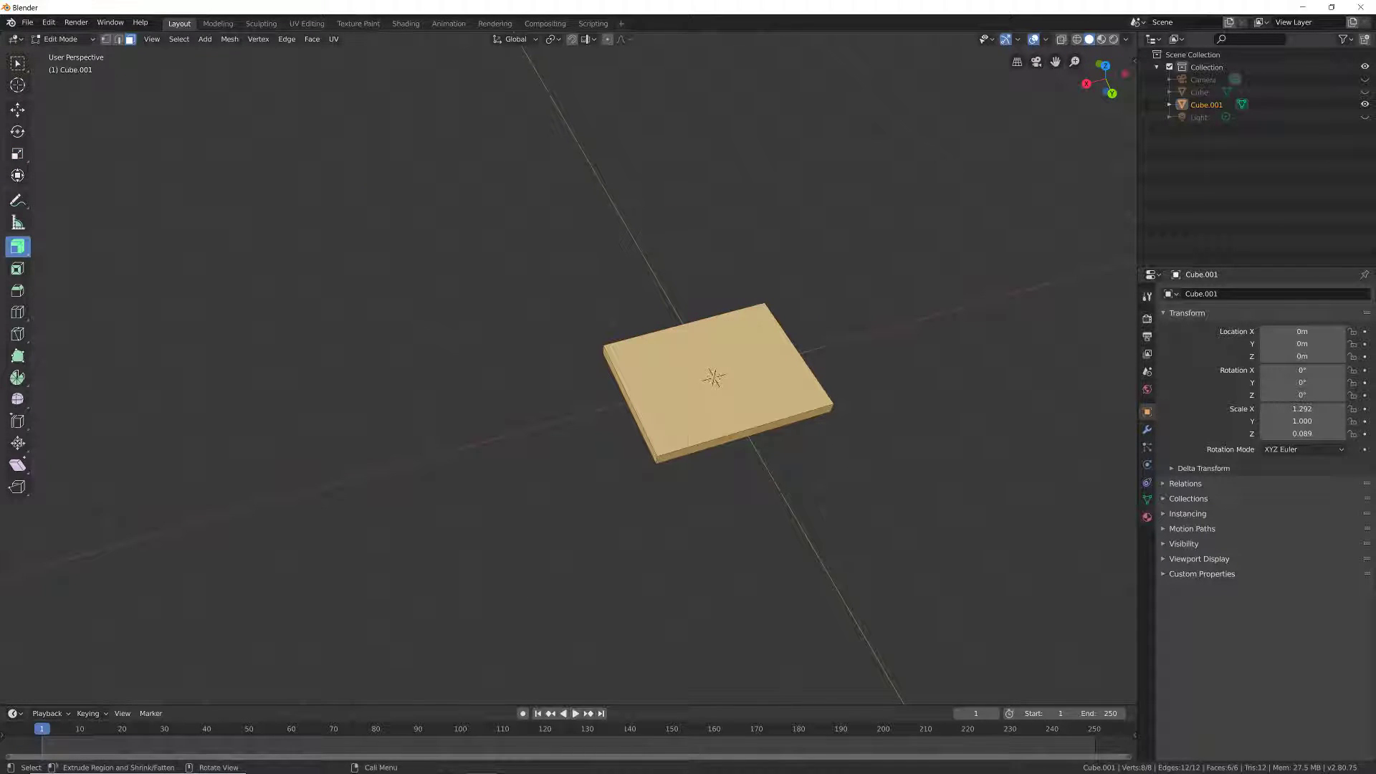
key("alt+a")
left_click(62, 39)
left_click(60, 67)
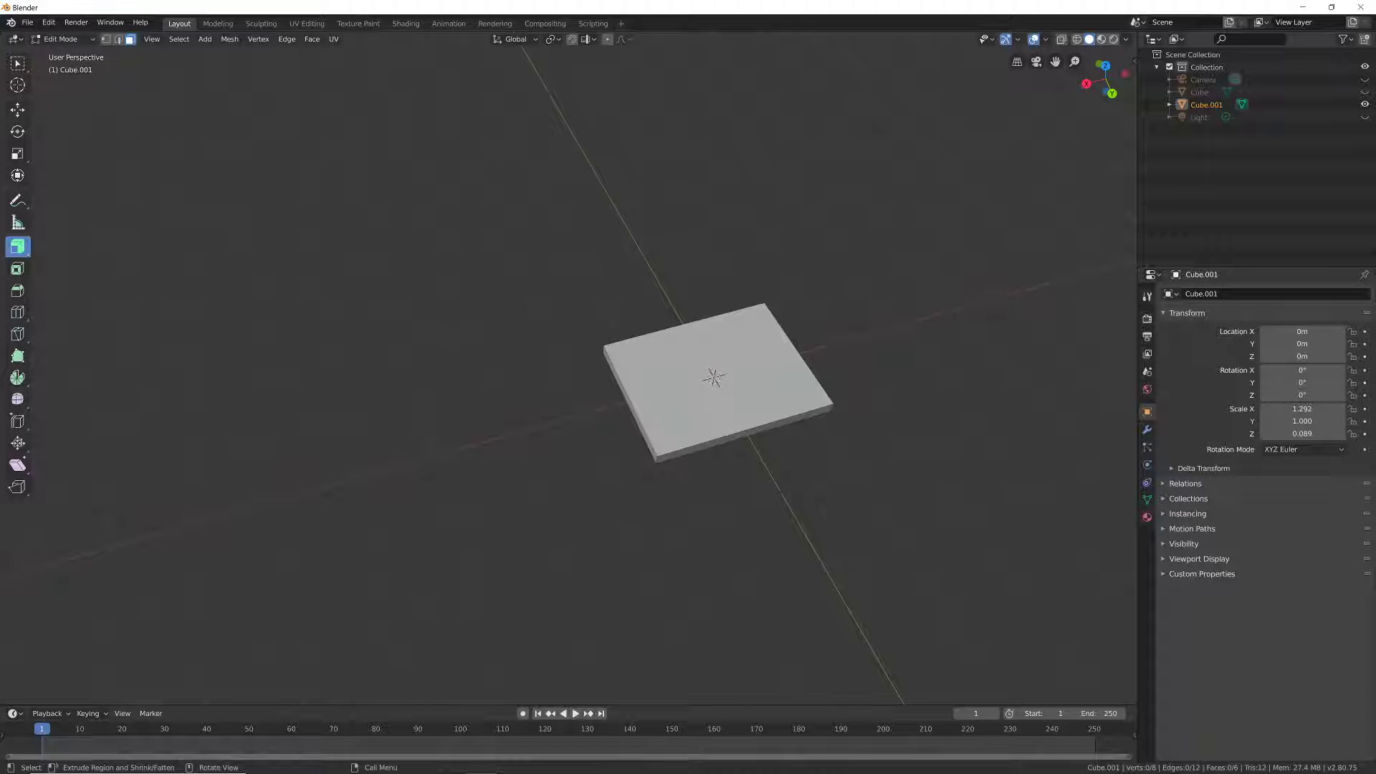
Step: Add two loop cuts across the plate and spread them towards its ends with an X scale of about 2.437
left_click(17, 311)
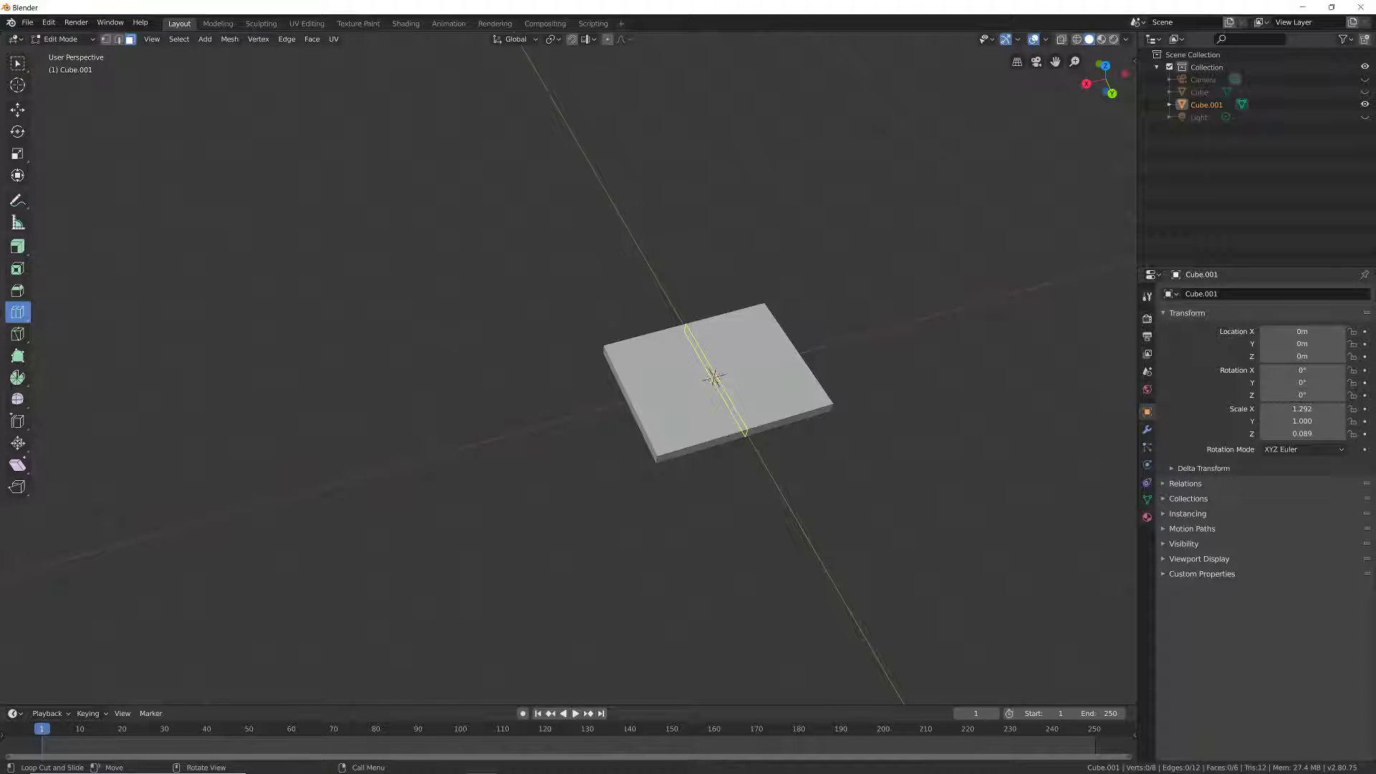
left_click(713, 377)
double_click(168, 595)
key("Return")
left_click(18, 153)
left_click_drag(668, 390, 668, 392)
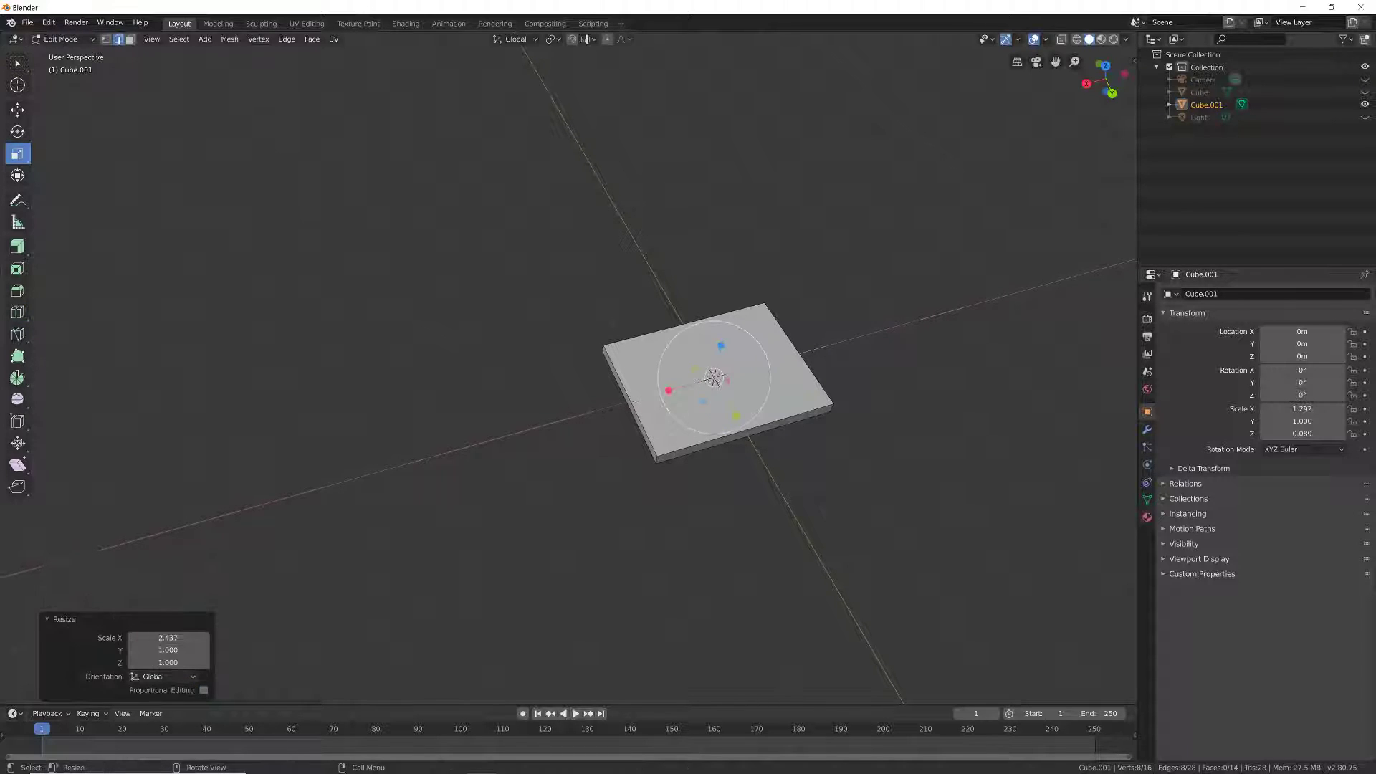
Step: Add two loop cuts along the plate's length and spread them towards the long edges with a Y scale of about 2.410
left_click(18, 311)
left_click(715, 378)
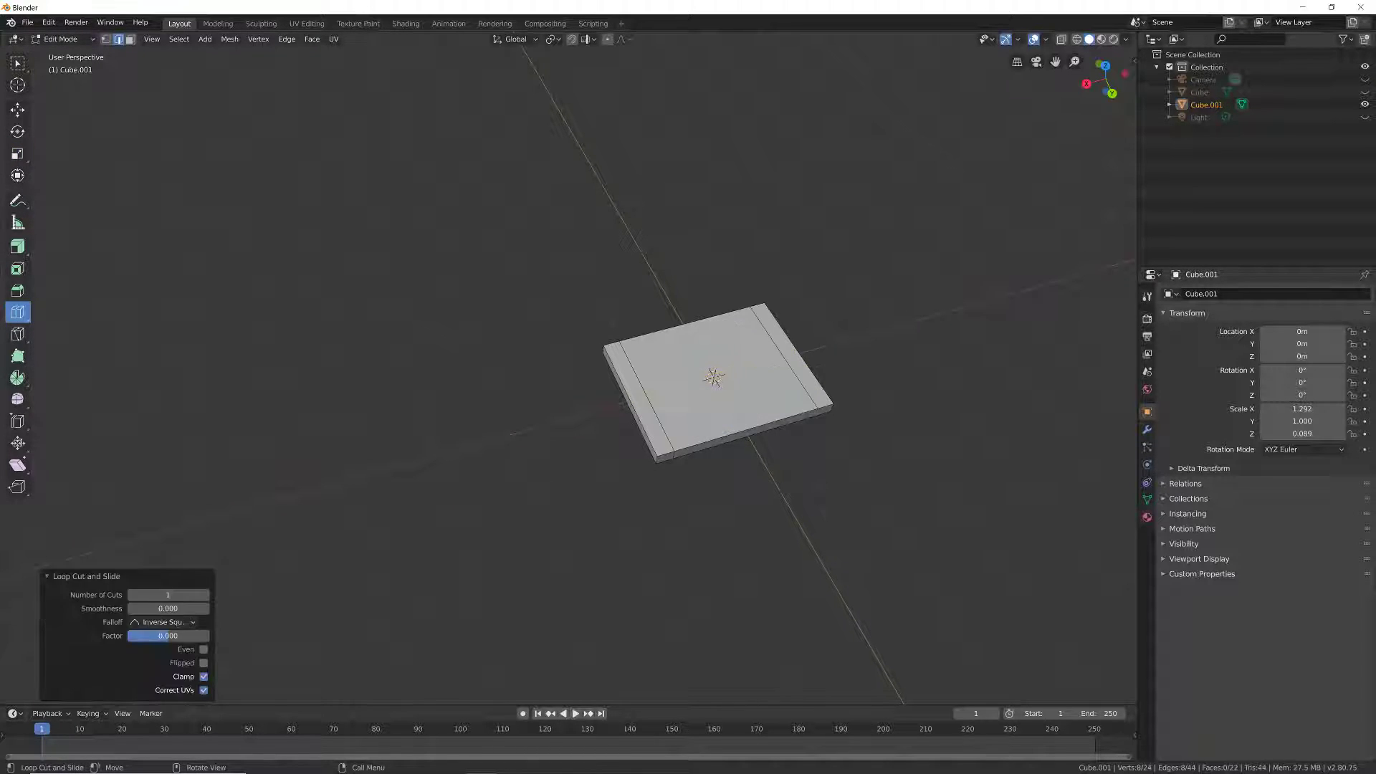
left_click(168, 595)
type("2")
key("Return")
left_click(18, 154)
left_click_drag(741, 417, 746, 423)
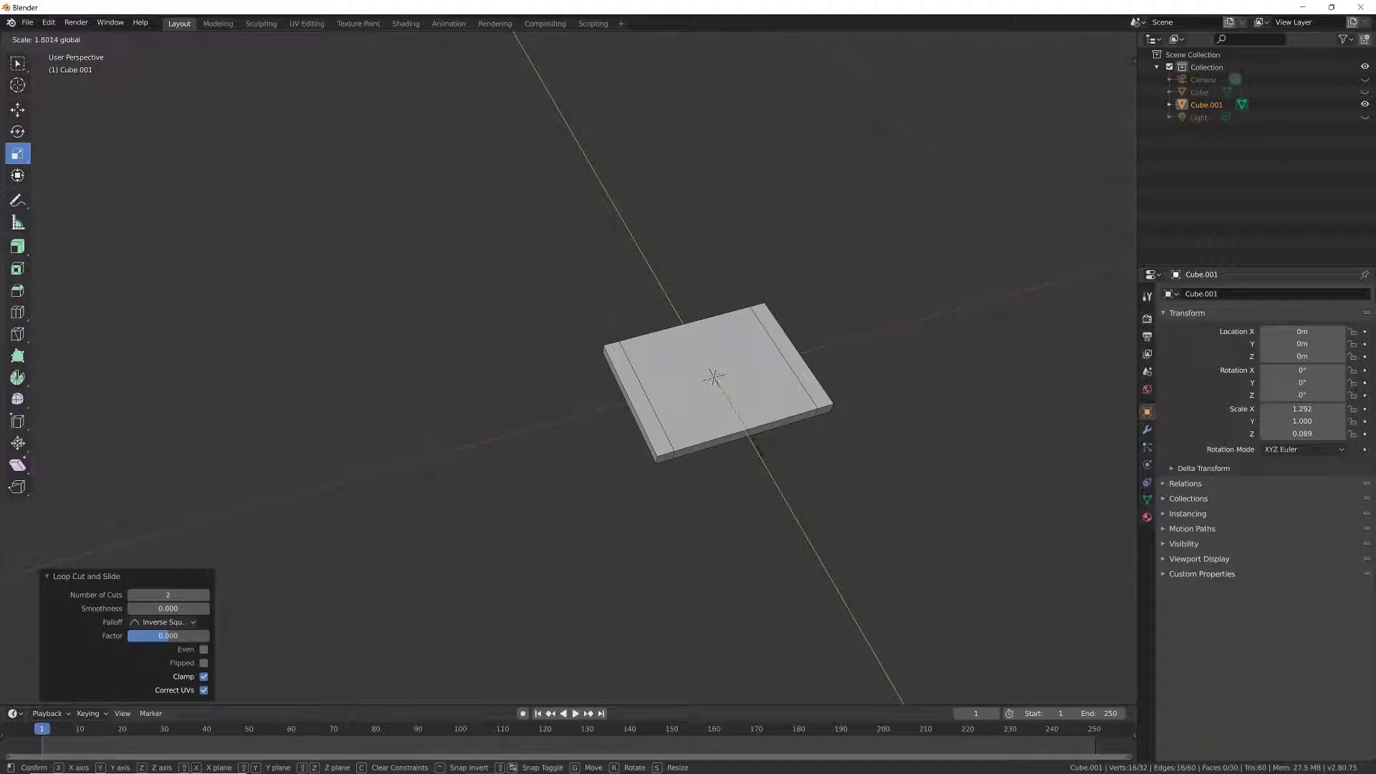
left_click_drag(772, 471, 772, 471)
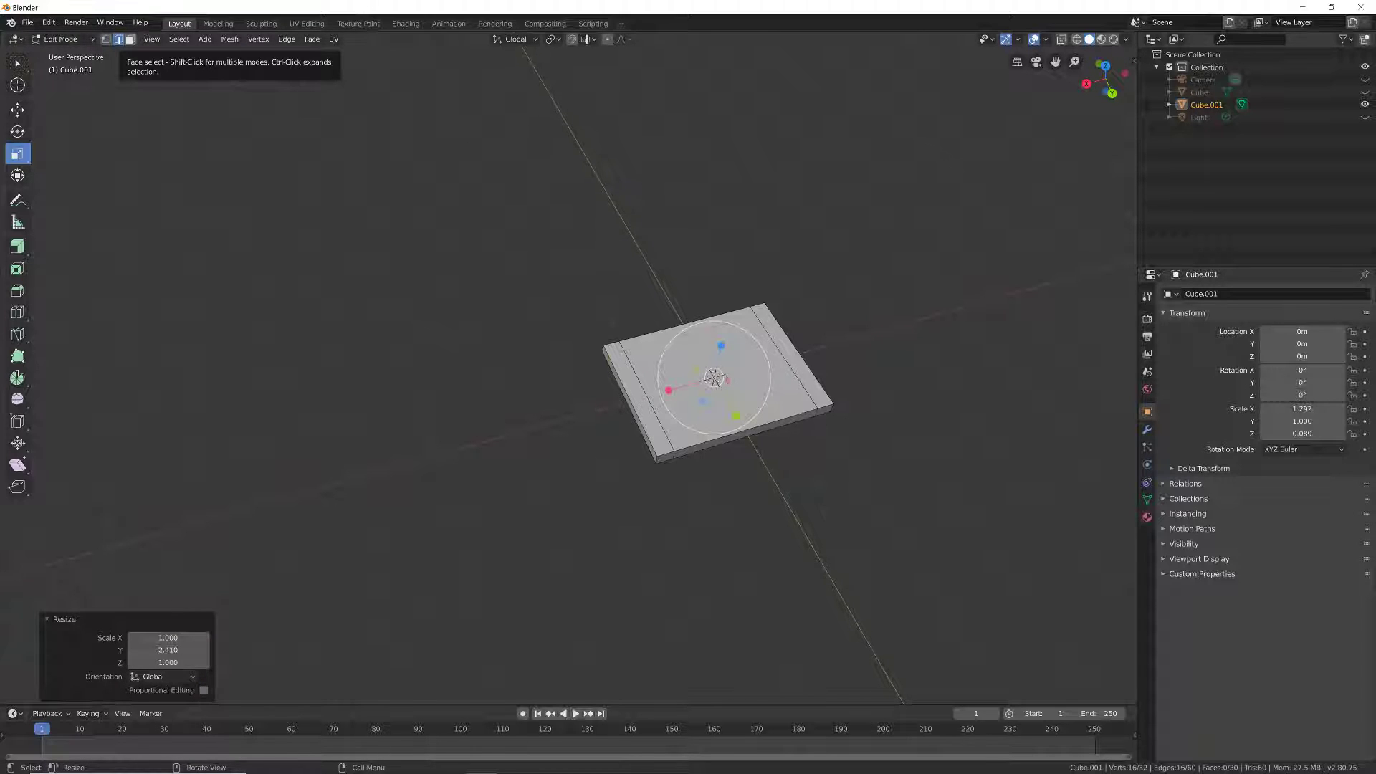
Step: Switch to face selection and select the four corner faces on the plate's underside
left_click(130, 39)
middle_click_drag(712, 501, 713, 288)
left_click(675, 328)
left_click(613, 451, "shift")
left_click(845, 397, "shift")
left_click(776, 514, "shift")
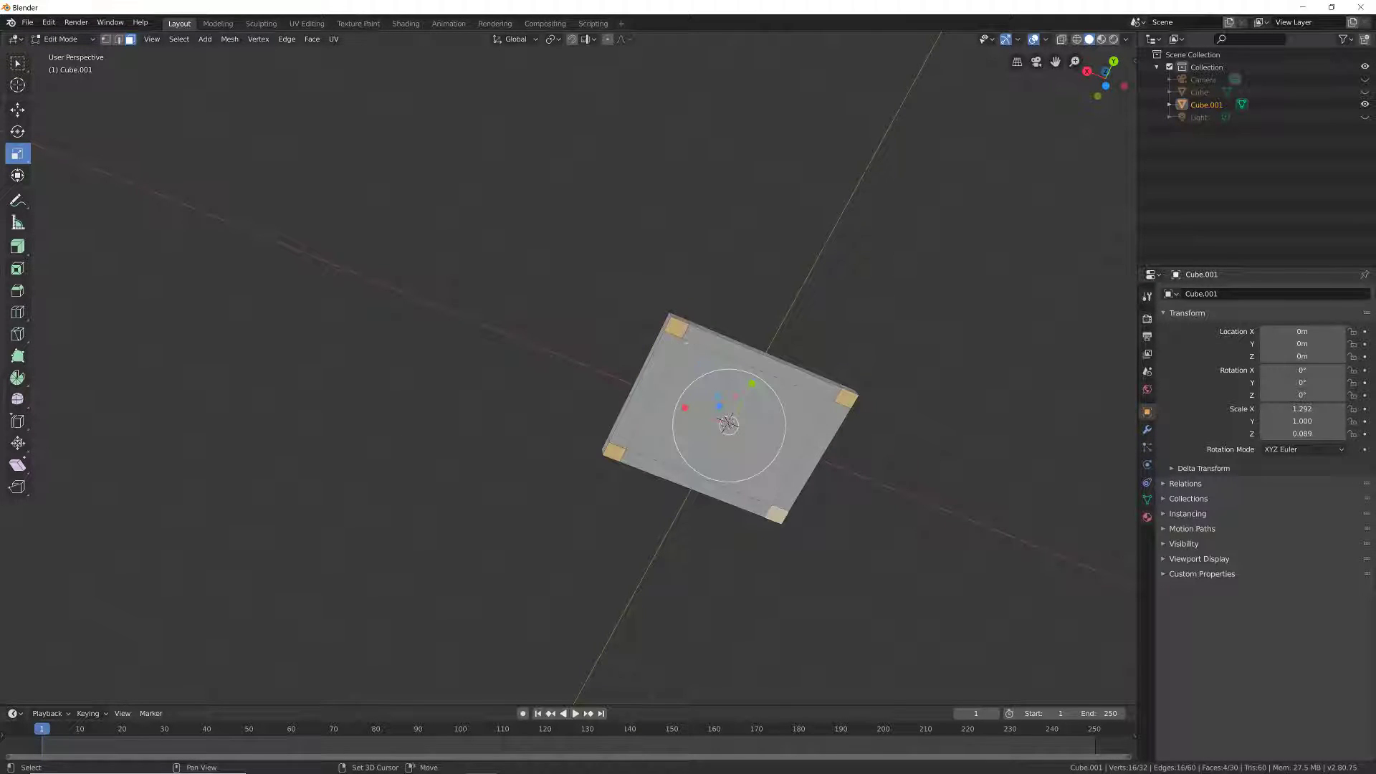
Step: Extrude the four selected corner faces downward by about 1.6 m to form the legs
middle_click_drag(776, 514, 745, 652)
scroll(796, 455, "down", 2)
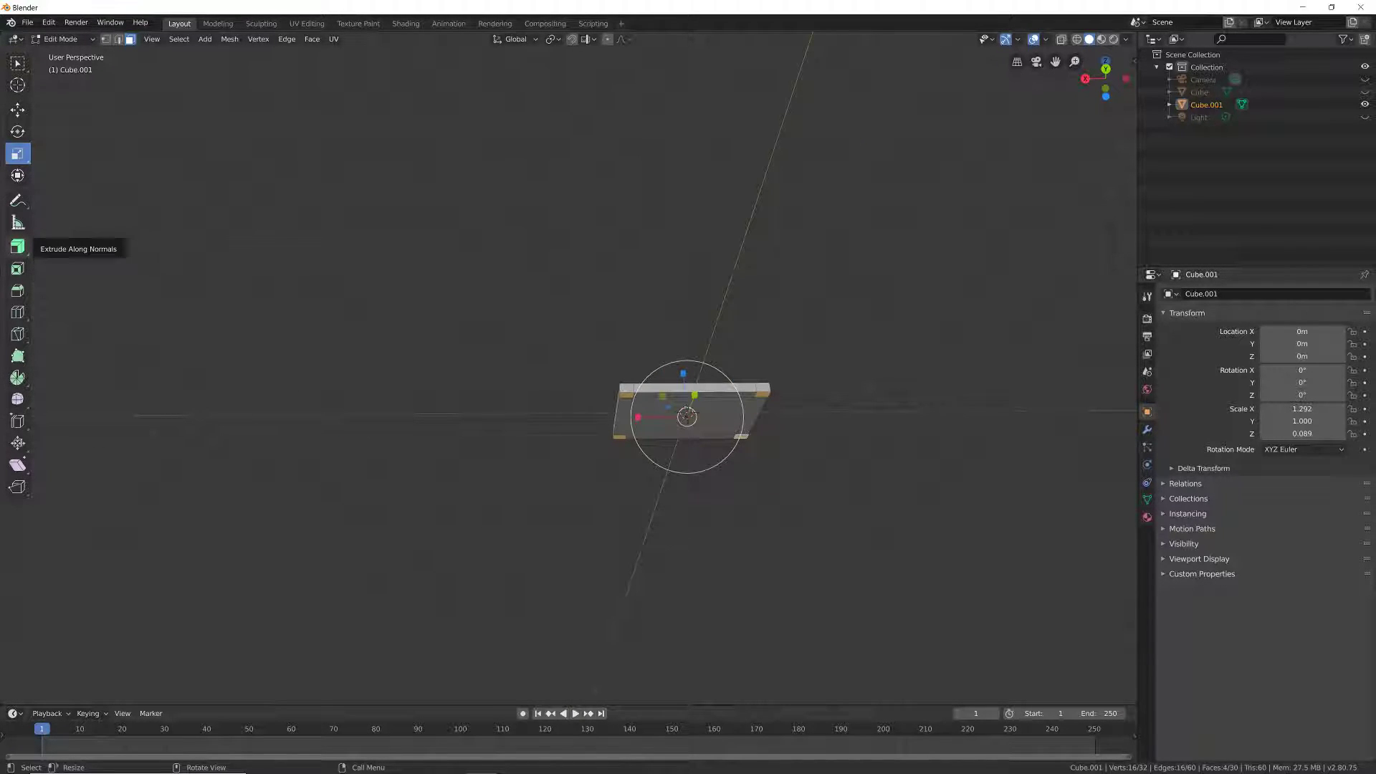
left_click(17, 246)
left_click(82, 251)
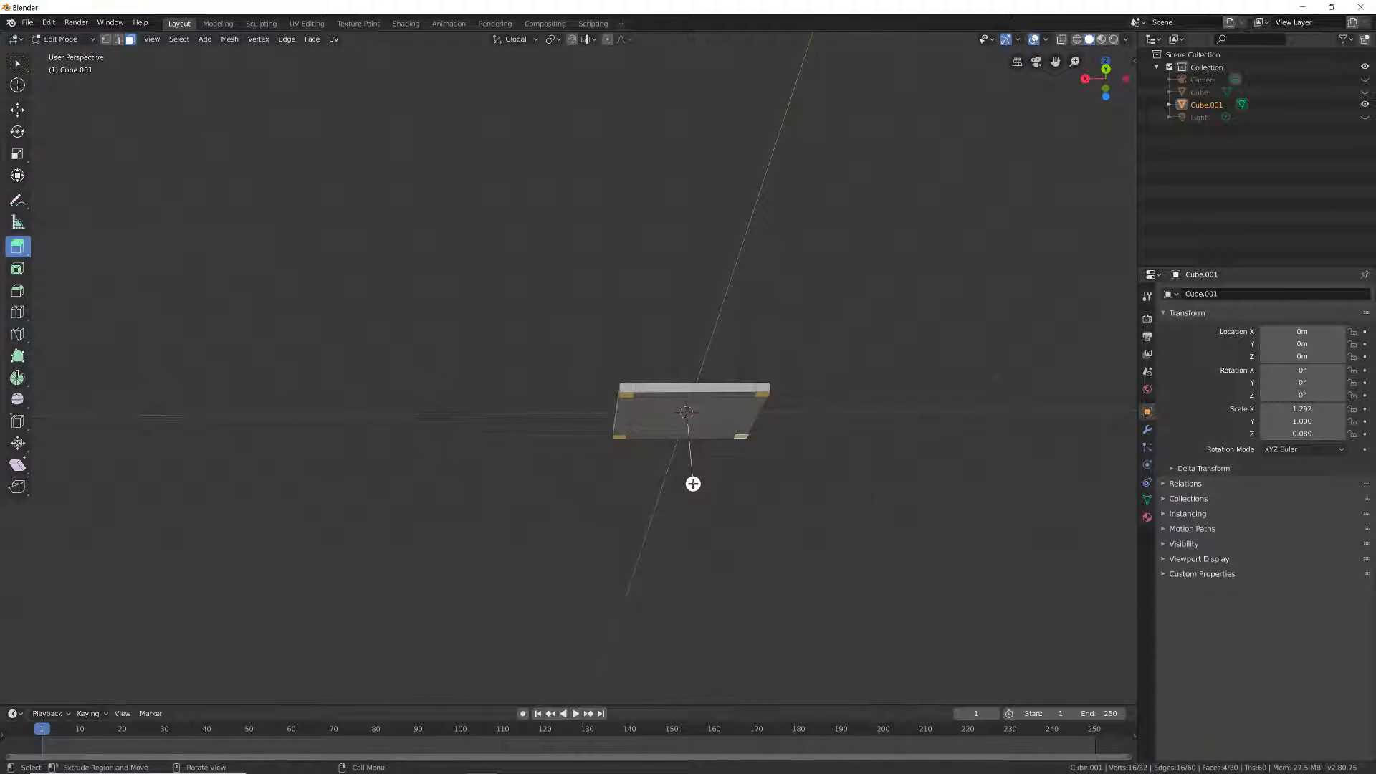
left_click_drag(693, 483, 693, 563)
middle_click_drag(692, 563, 631, 652)
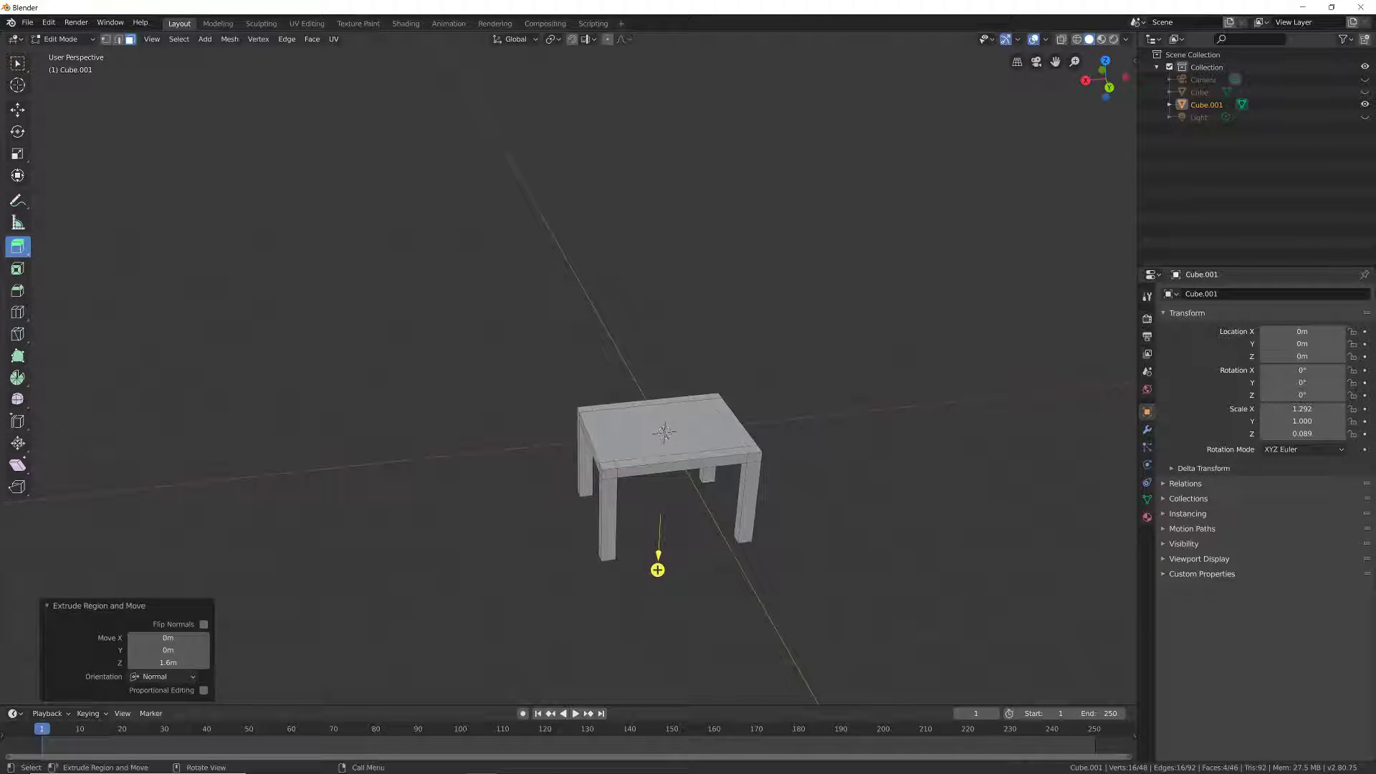
Step: Select the top border faces along both long sides and one short side of the seat
left_click(17, 110)
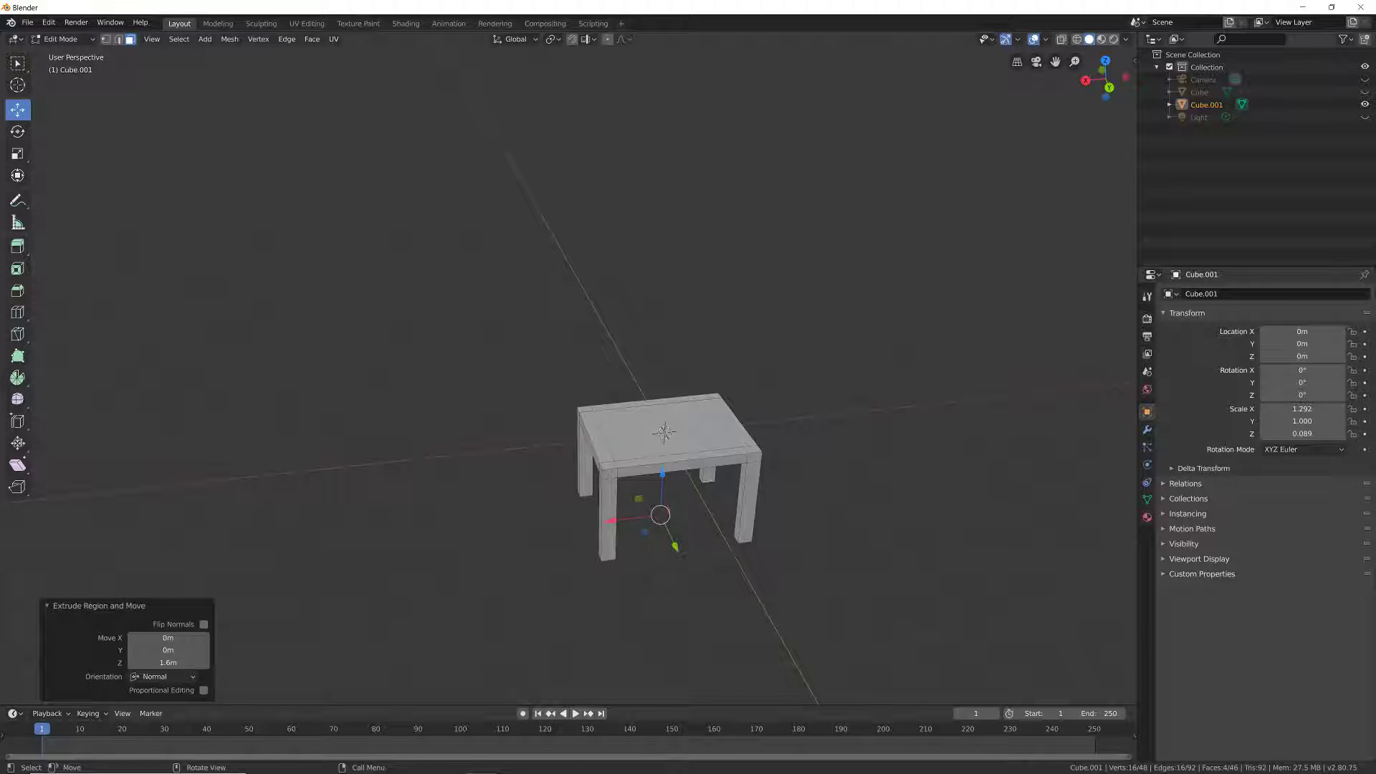
left_click(584, 409)
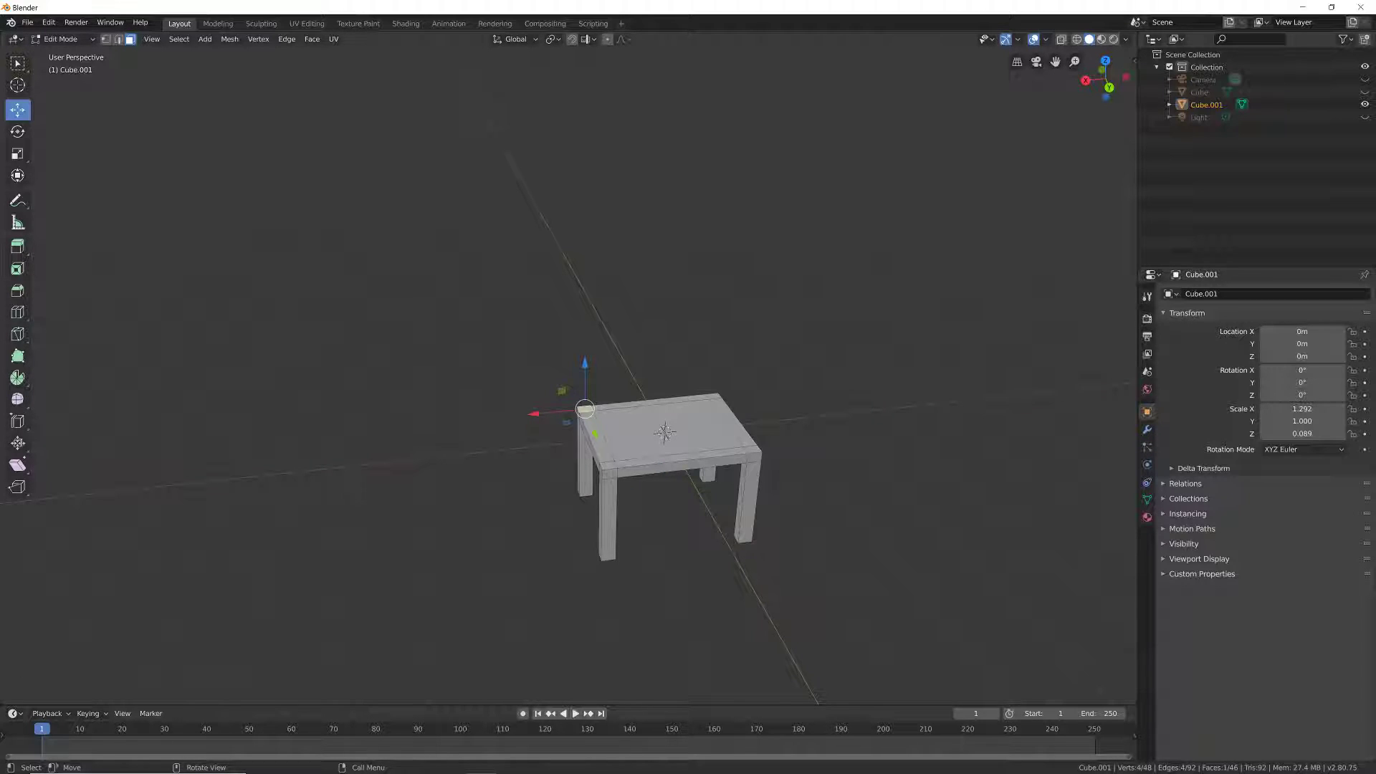
middle_click_drag(648, 548, 651, 584)
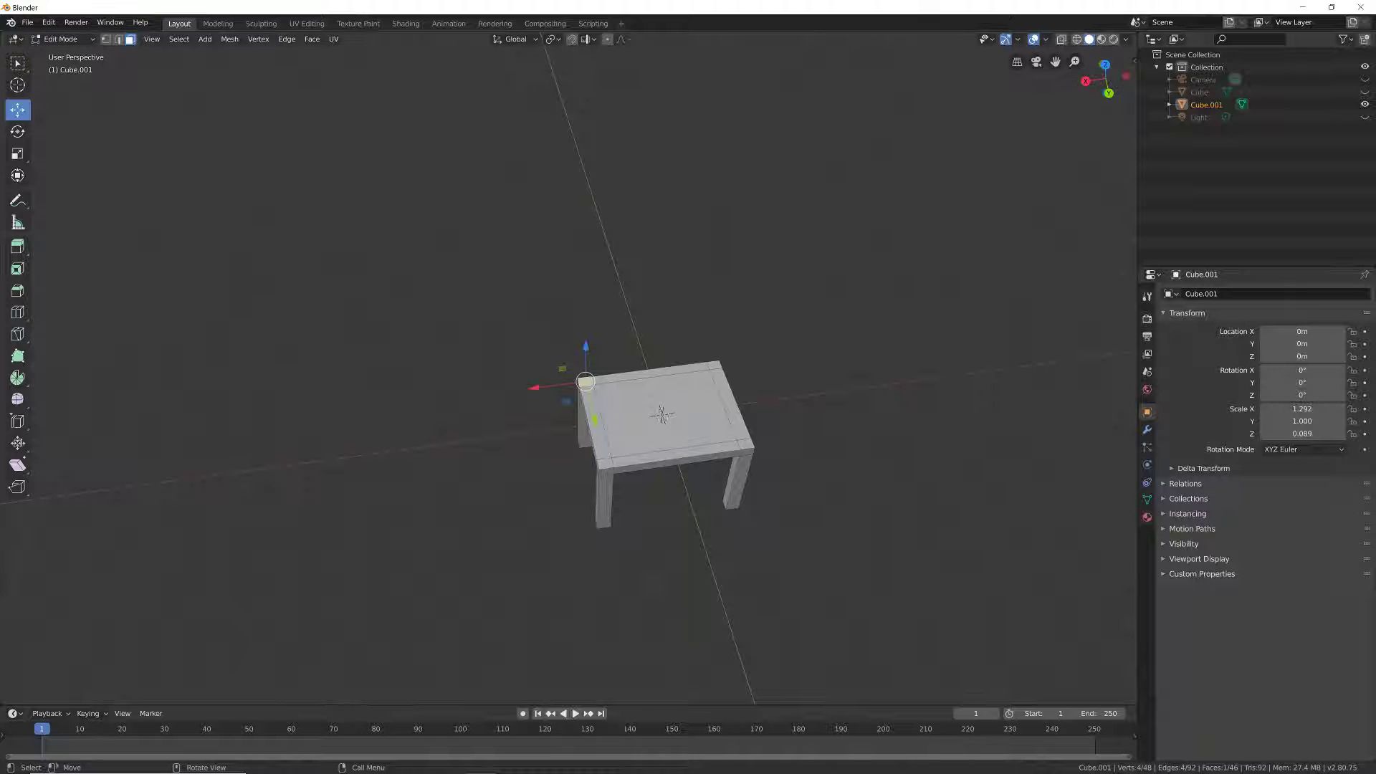
left_click(648, 372, "shift")
key("alt+a")
left_click(651, 372)
left_click(585, 382)
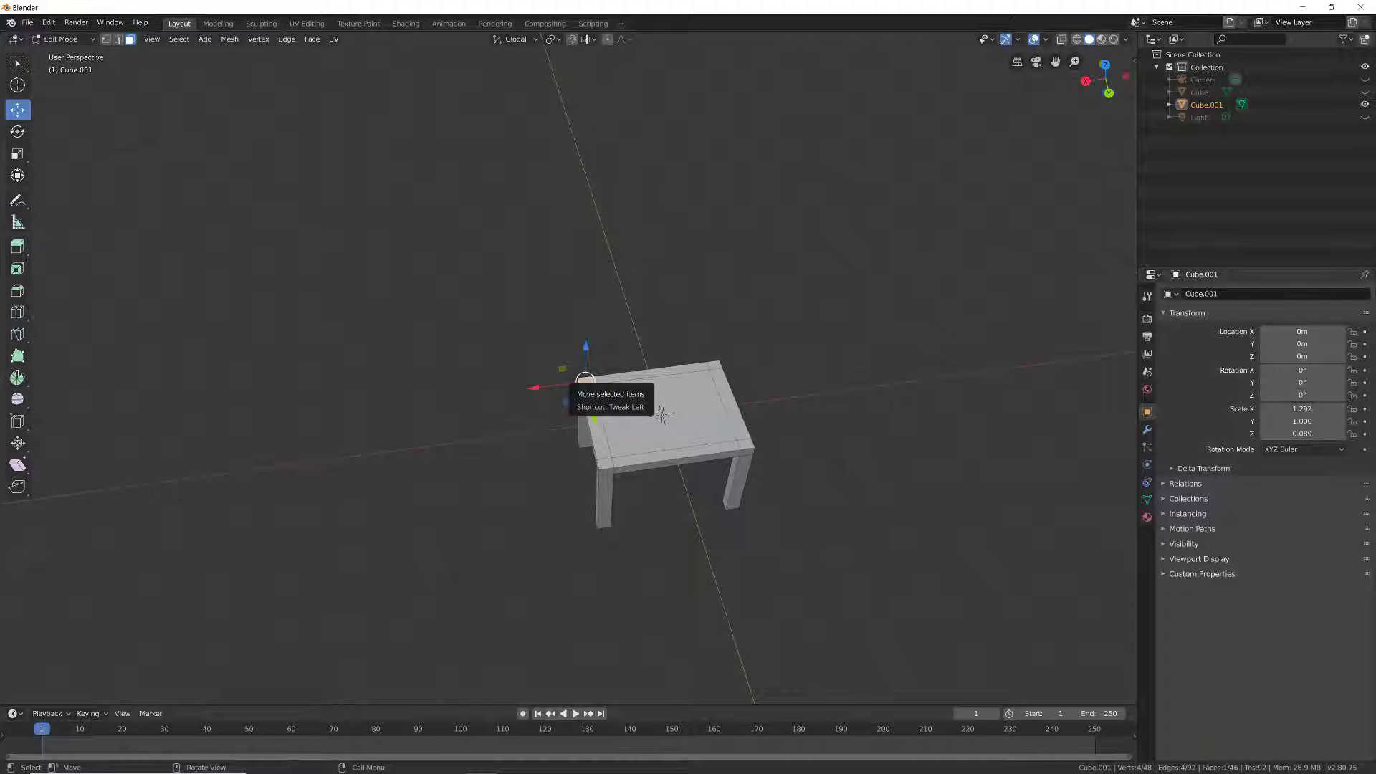
left_click(648, 371, "ctrl")
left_click(743, 443, "ctrl")
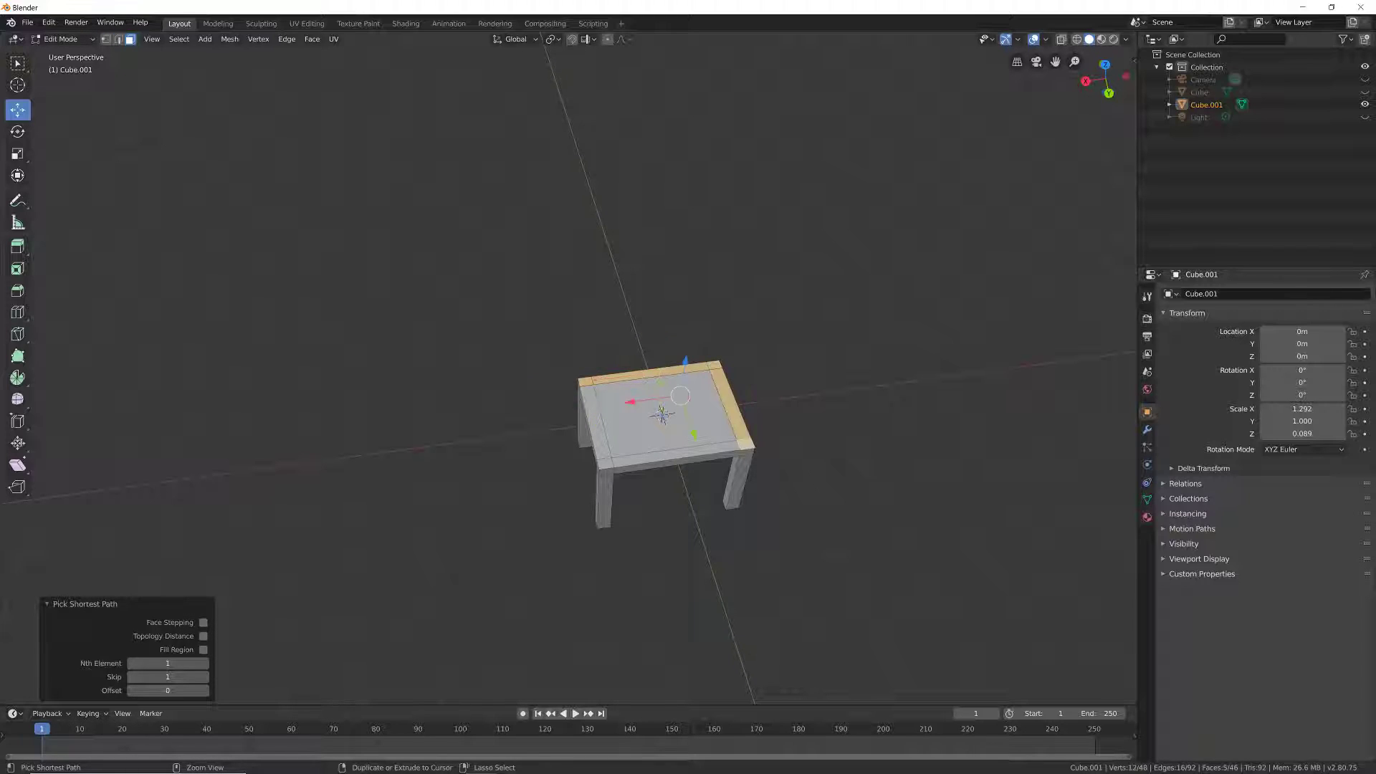
left_click(604, 463, "ctrl")
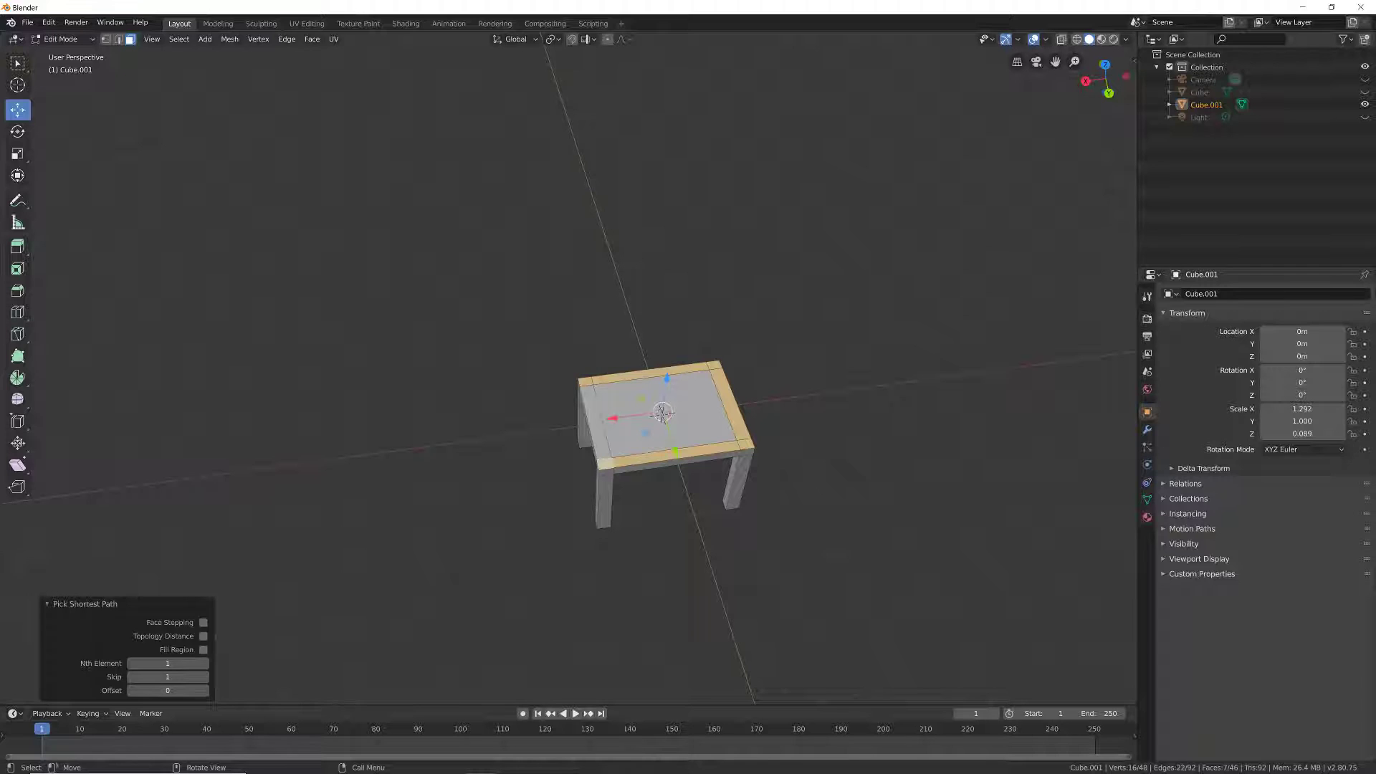
middle_click_drag(604, 462, 640, 459)
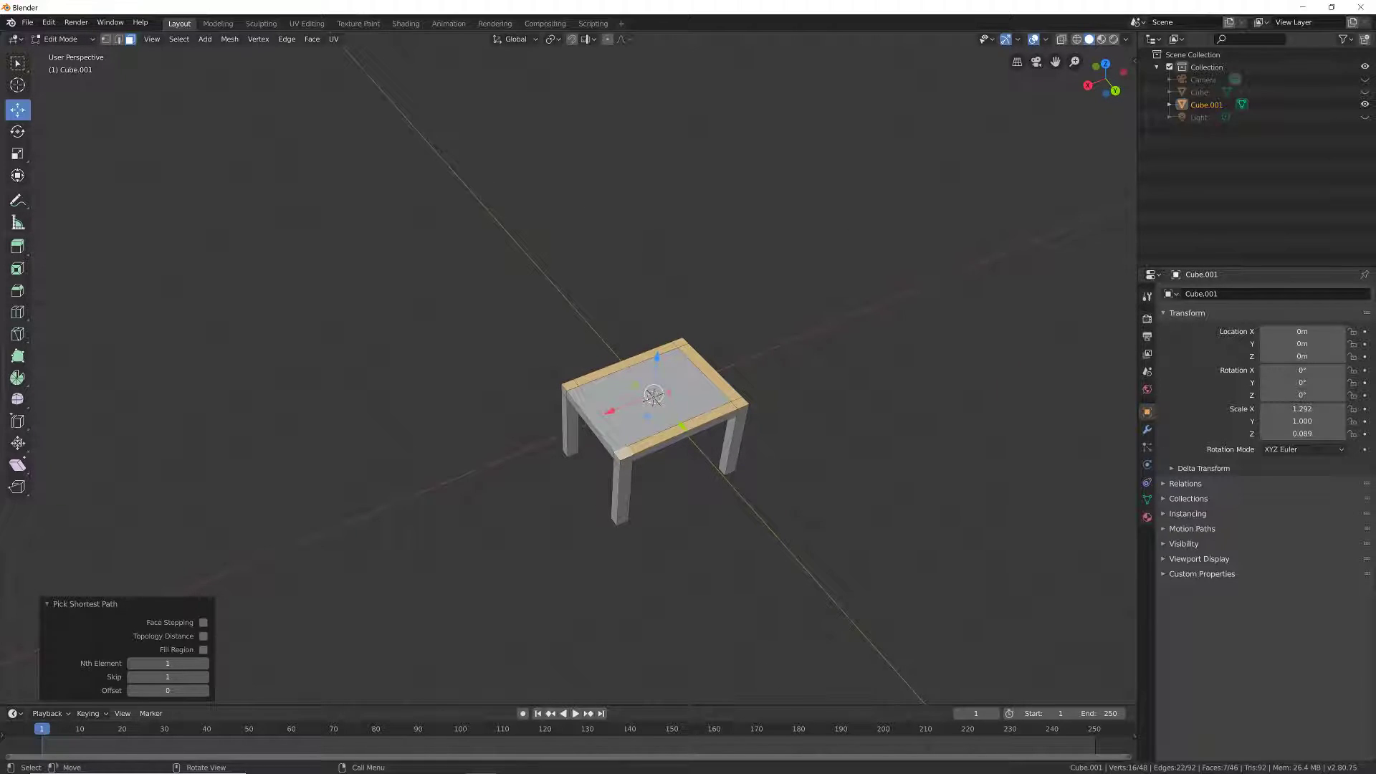
Step: Select the top border faces along both short sides and the back long side, and extrude them up about 0.892 m
left_click(622, 453)
left_click(571, 388, "ctrl")
left_click(678, 344, "ctrl")
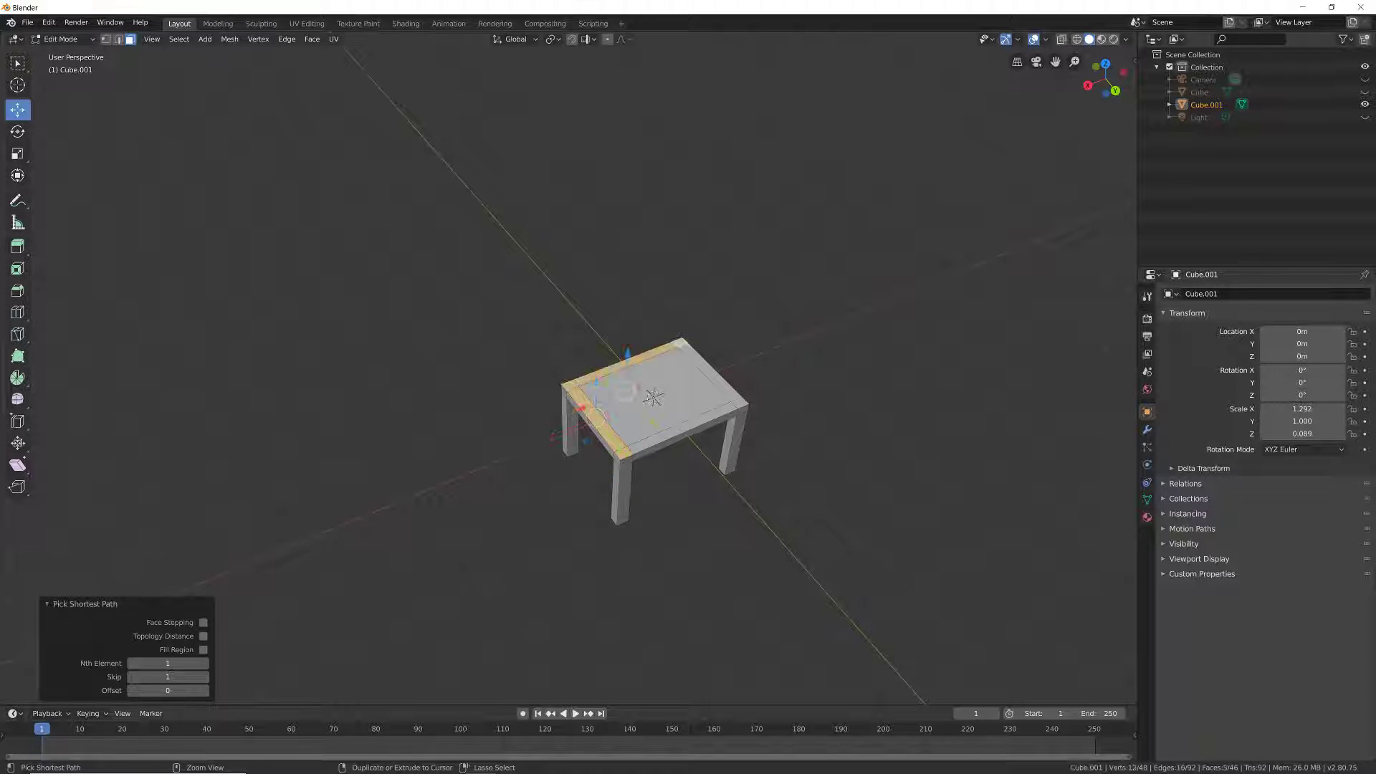
left_click(740, 403, "ctrl")
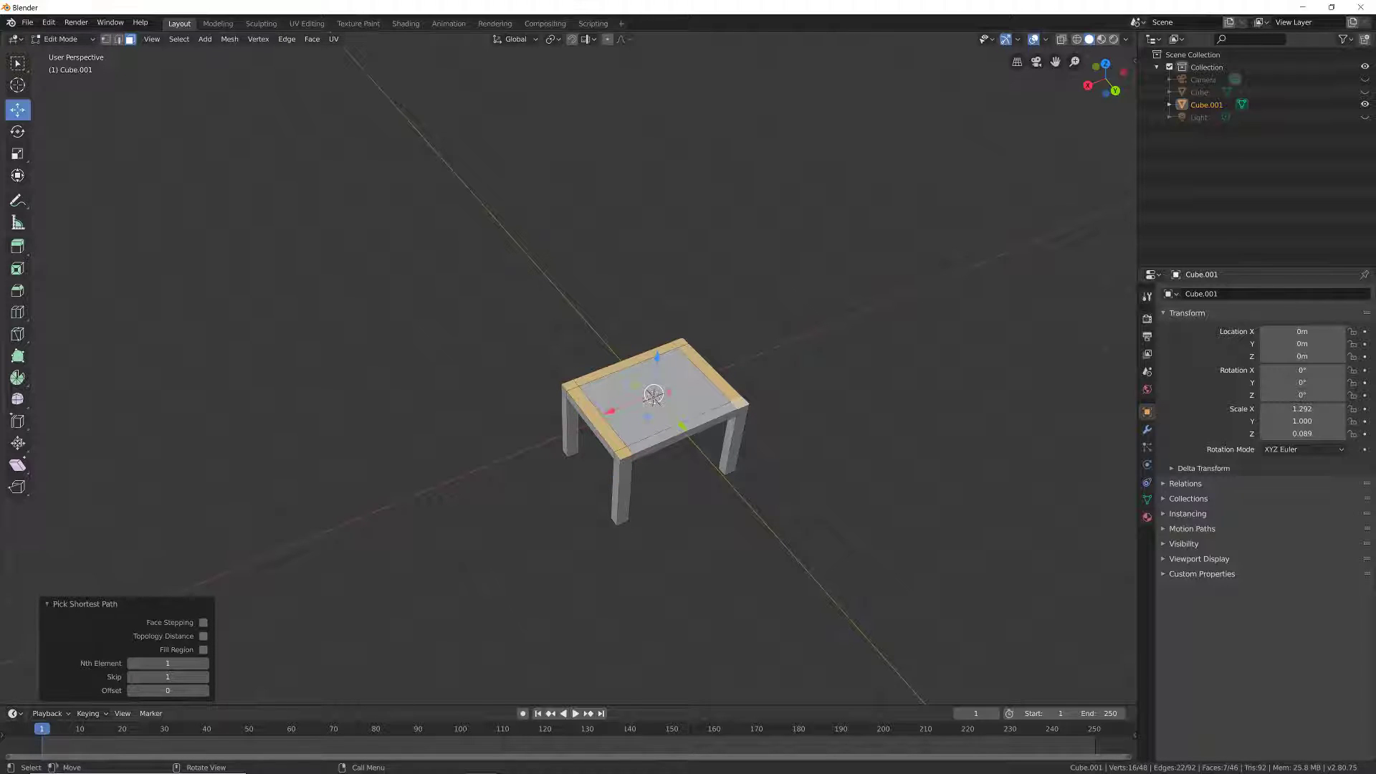
key("e")
key("Return")
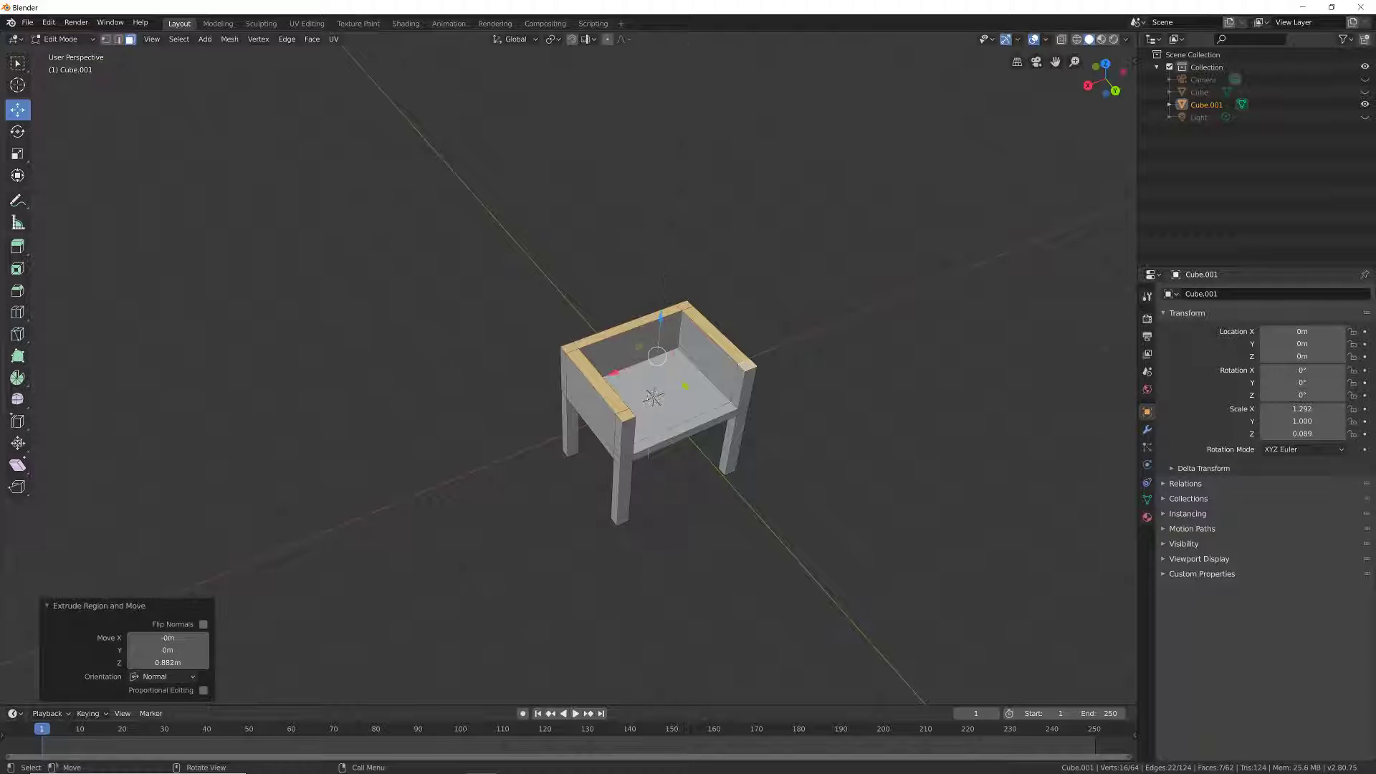
Step: Select the top faces along the chair's back side and extrude them upward to form the backrest
left_click(569, 348)
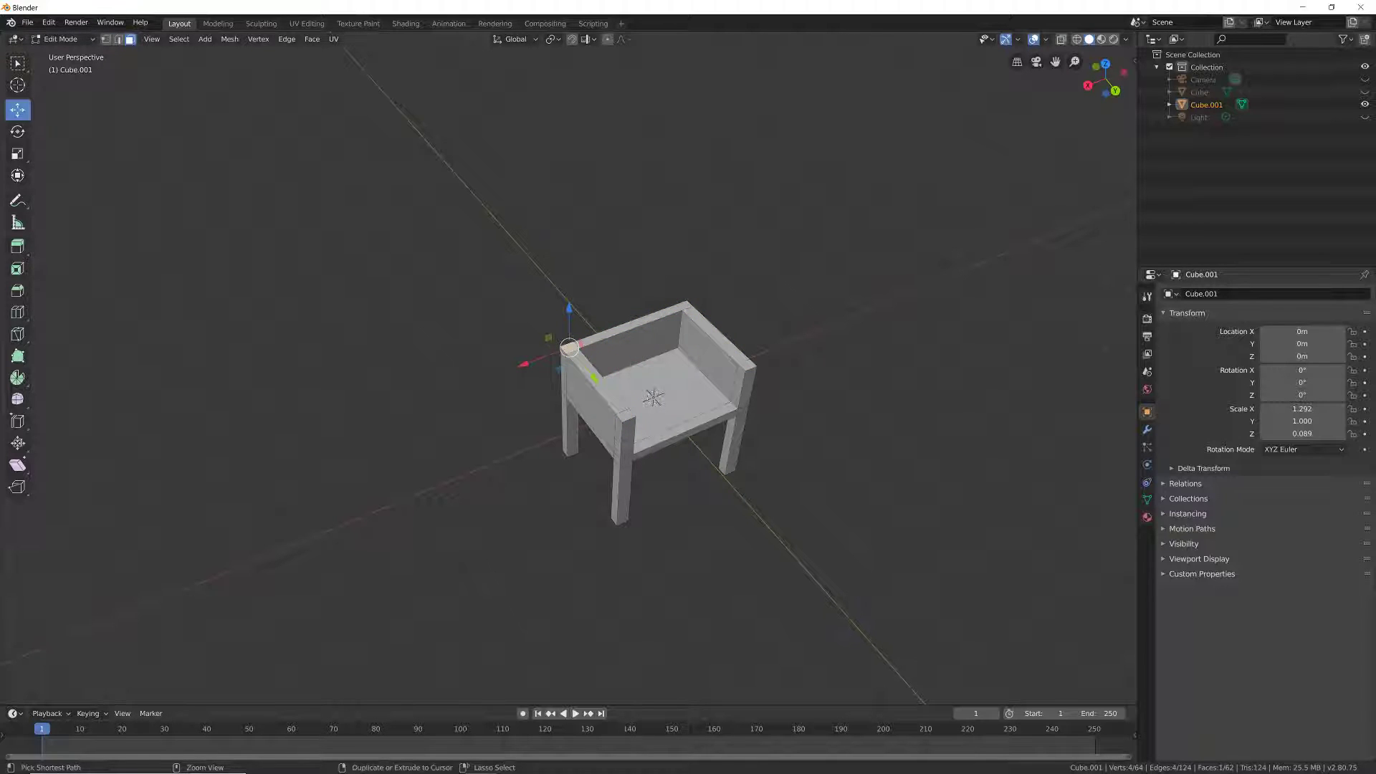
left_click(677, 308, "ctrl")
middle_click_drag(652, 397, 817, 362)
key("e")
key("Return")
Step: Return to Object Mode and make the hidden table object visible again
key("Tab")
left_click(1364, 92)
scroll(593, 394, "down", 5)
middle_click_drag(593, 393, 629, 430)
scroll(629, 429, "down", 4)
scroll(595, 430, "up", 5)
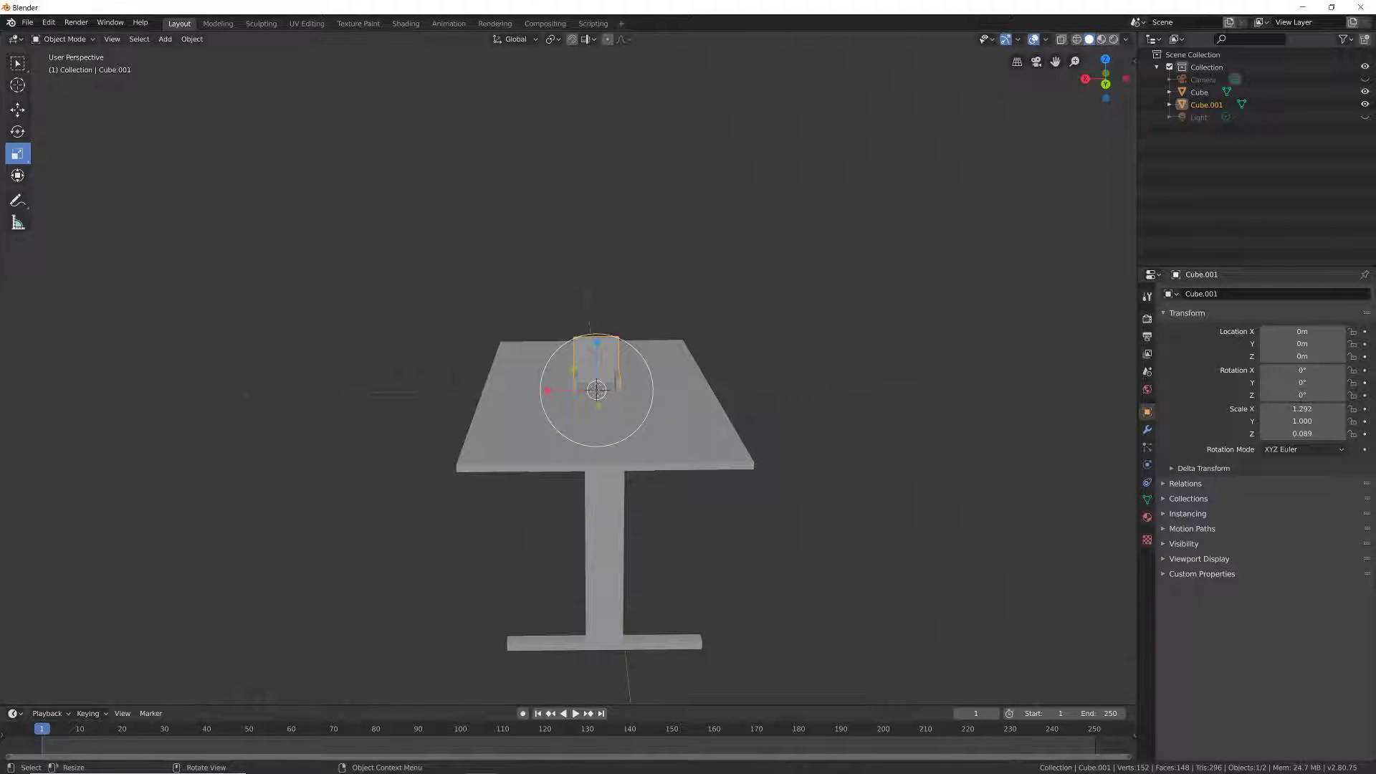
Step: Enlarge the chair uniformly by a factor of about 1.776
left_click_drag(602, 383, 638, 376)
key("ctrl+z")
middle_click_drag(595, 401, 452, 387)
key("s")
key("Return")
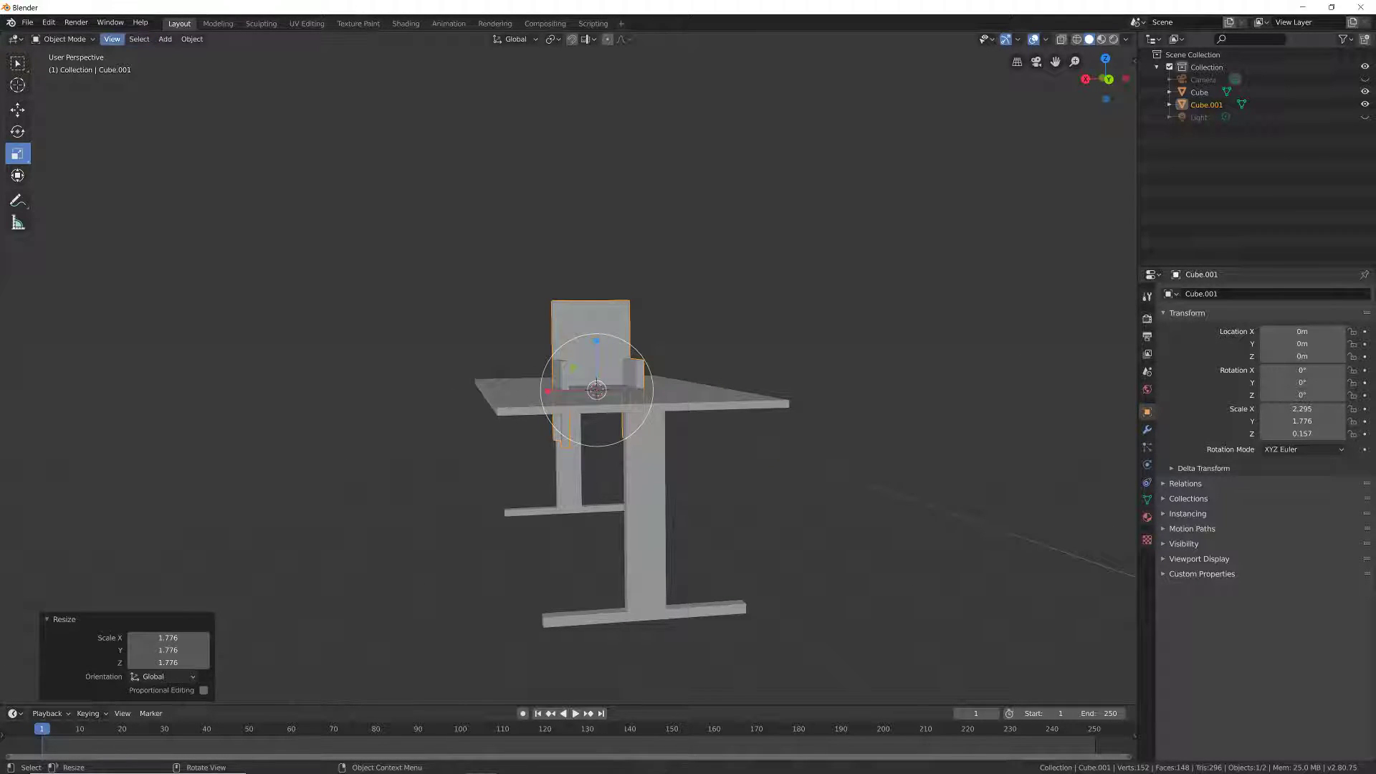
Step: In the front view, move the chair beside the table by about 9.6 m along X and -5.54 m along Z
left_click(112, 39)
mouse_move(143, 183)
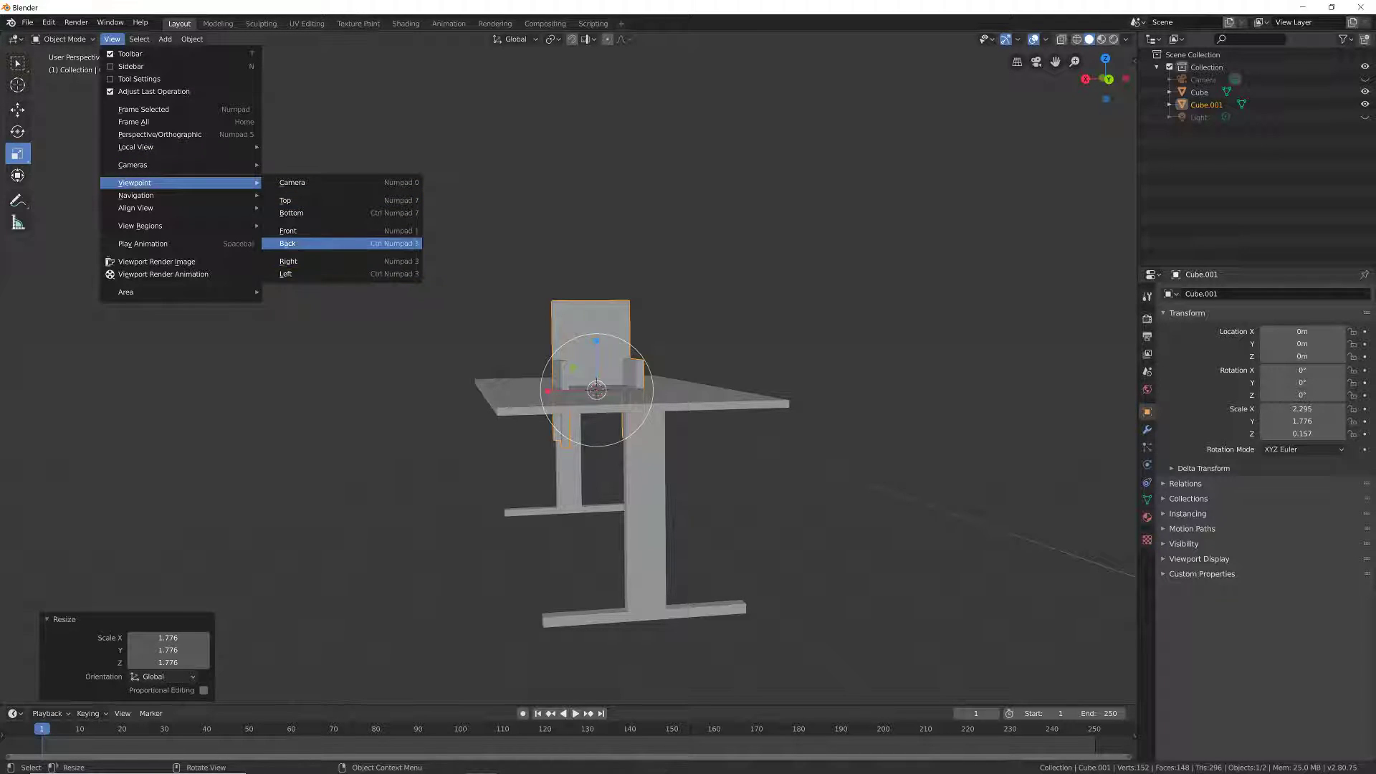
left_click(301, 231)
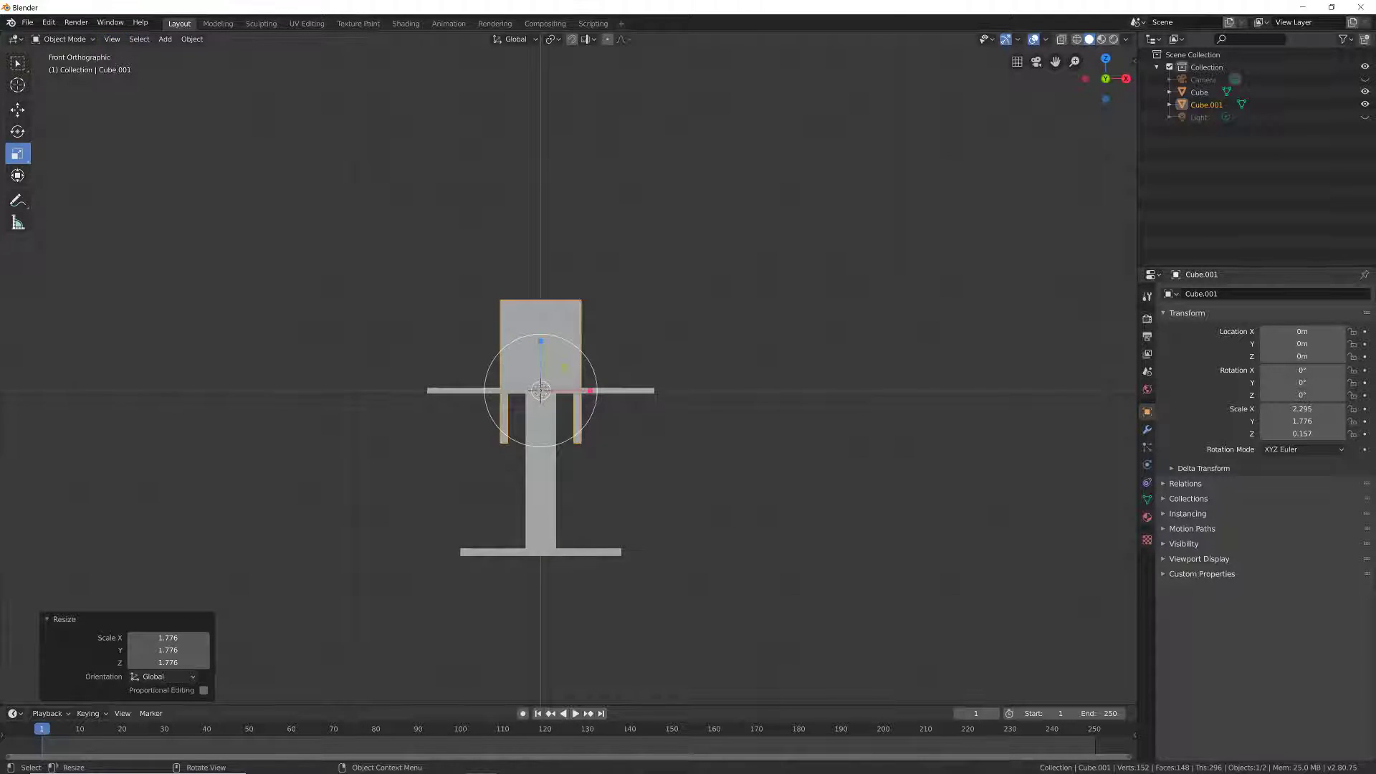
left_click(17, 110)
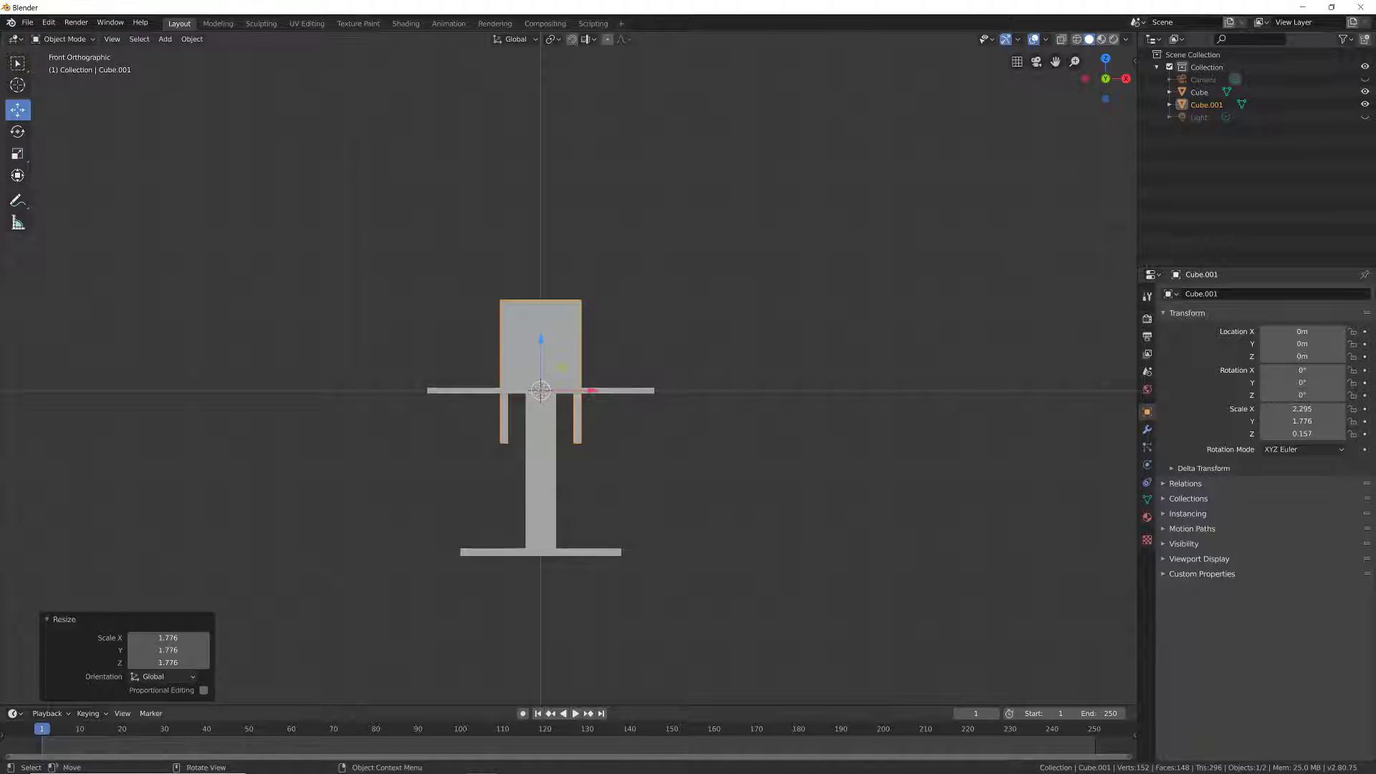
key("g")
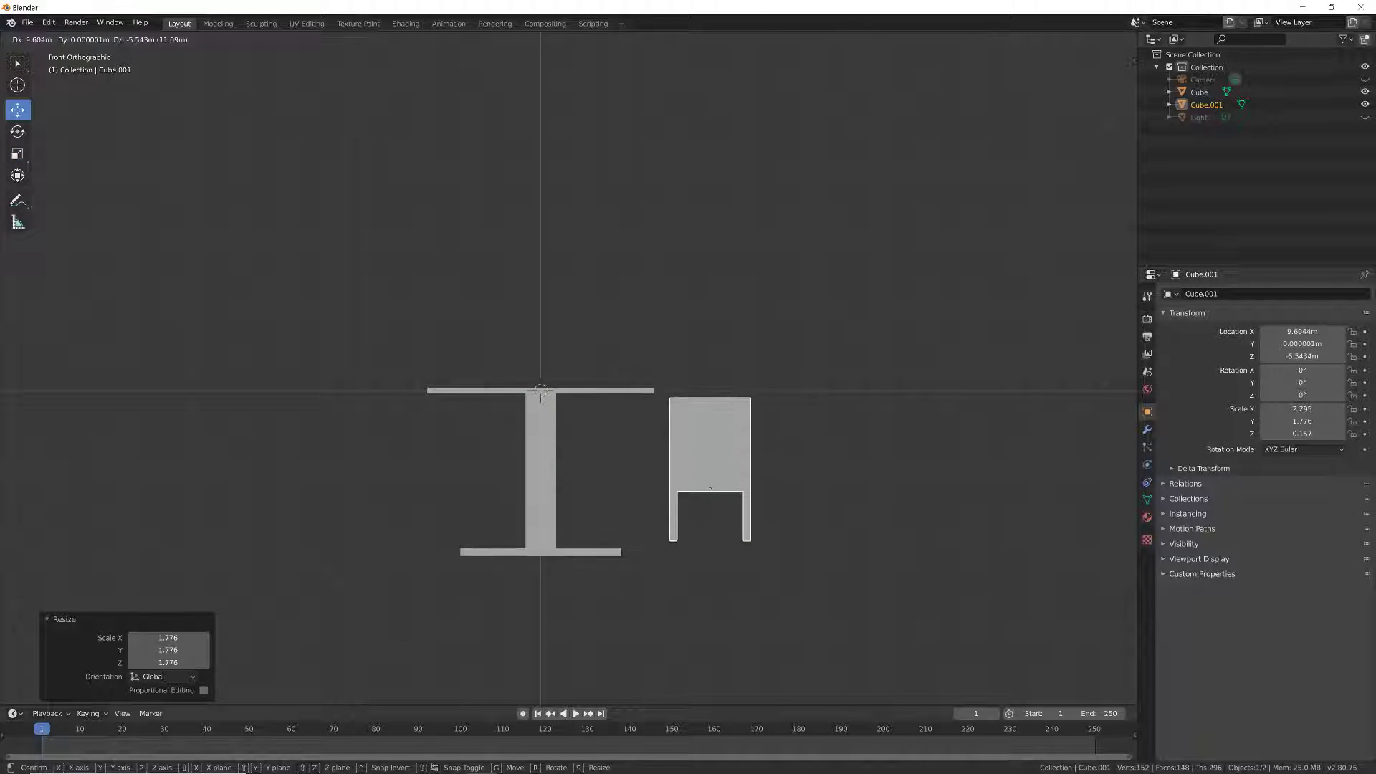
key("Return")
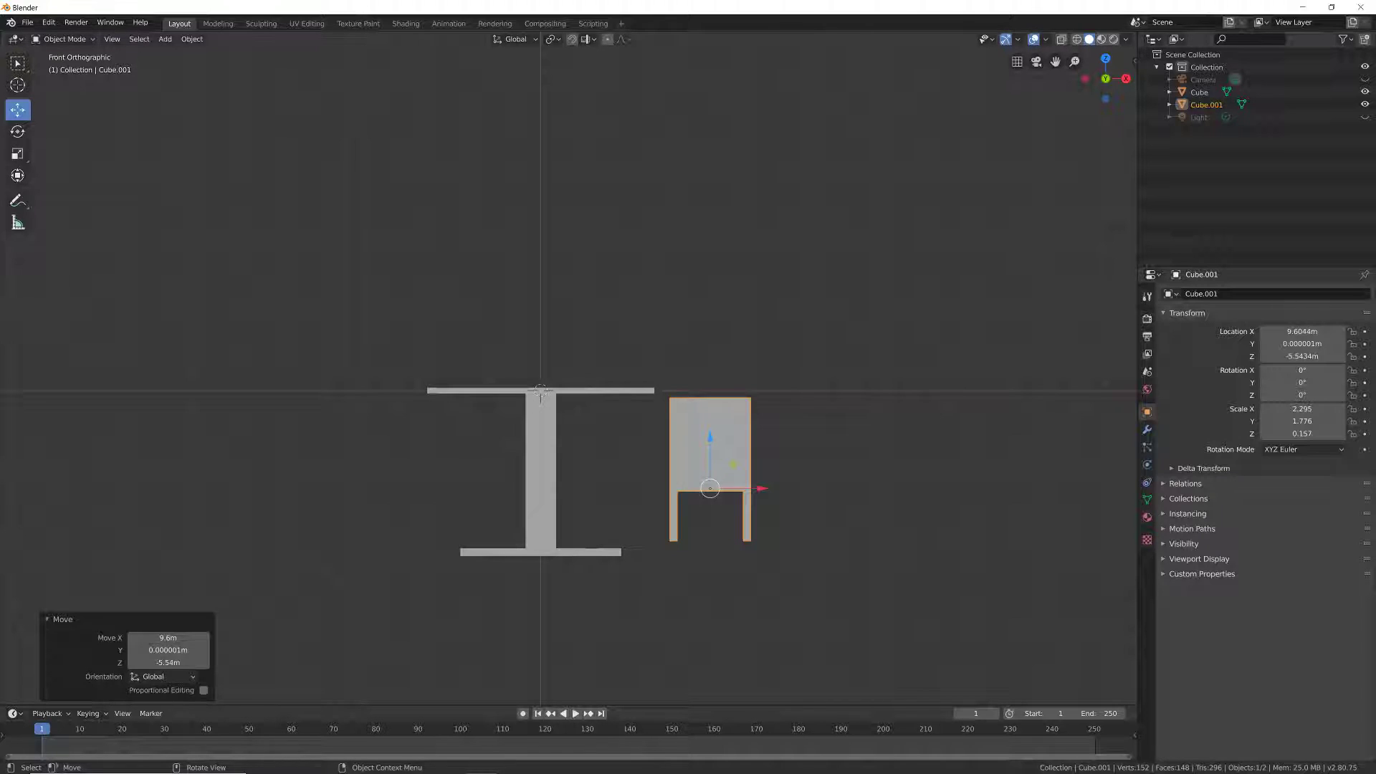
Step: Scale the chair up uniformly by about 1.641 and shift it about 0.833 m along X and 1.06 m along Z
key("s")
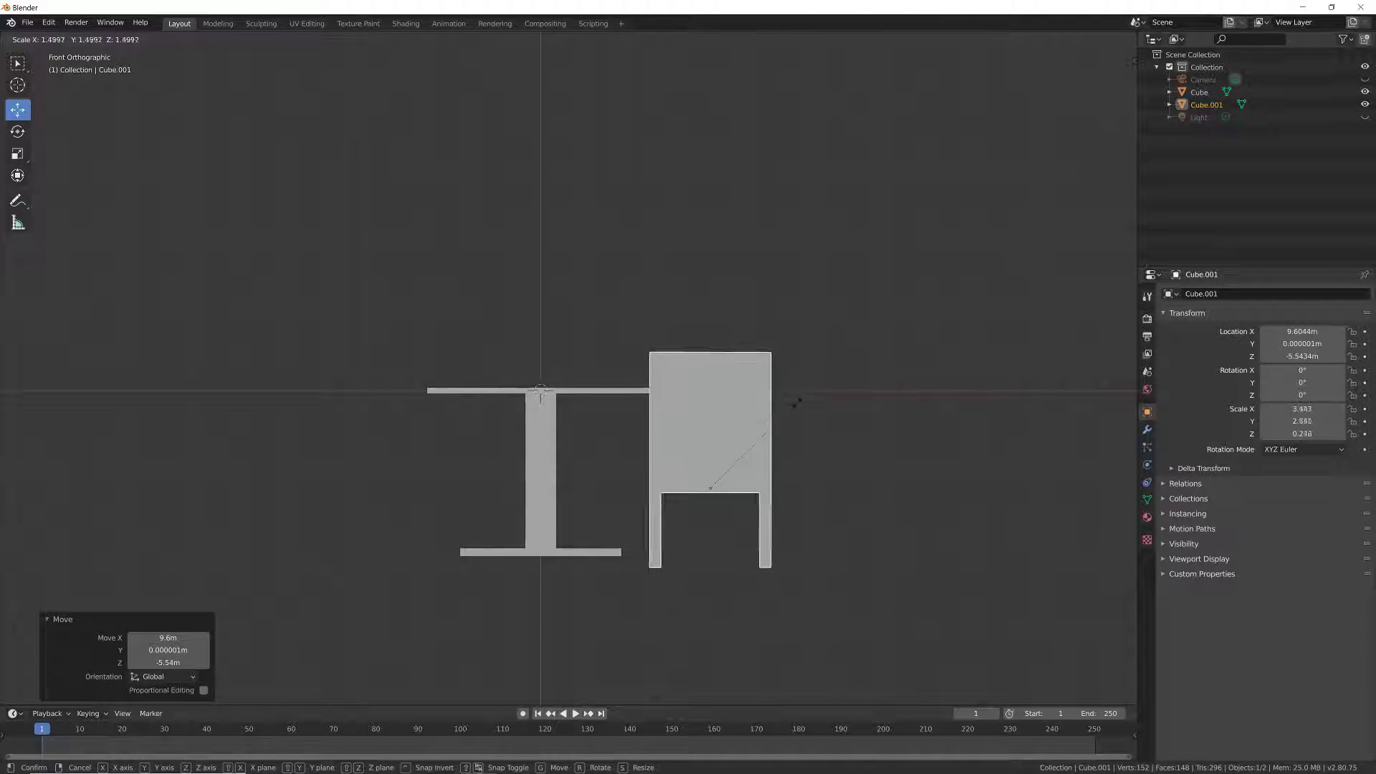
key("Return")
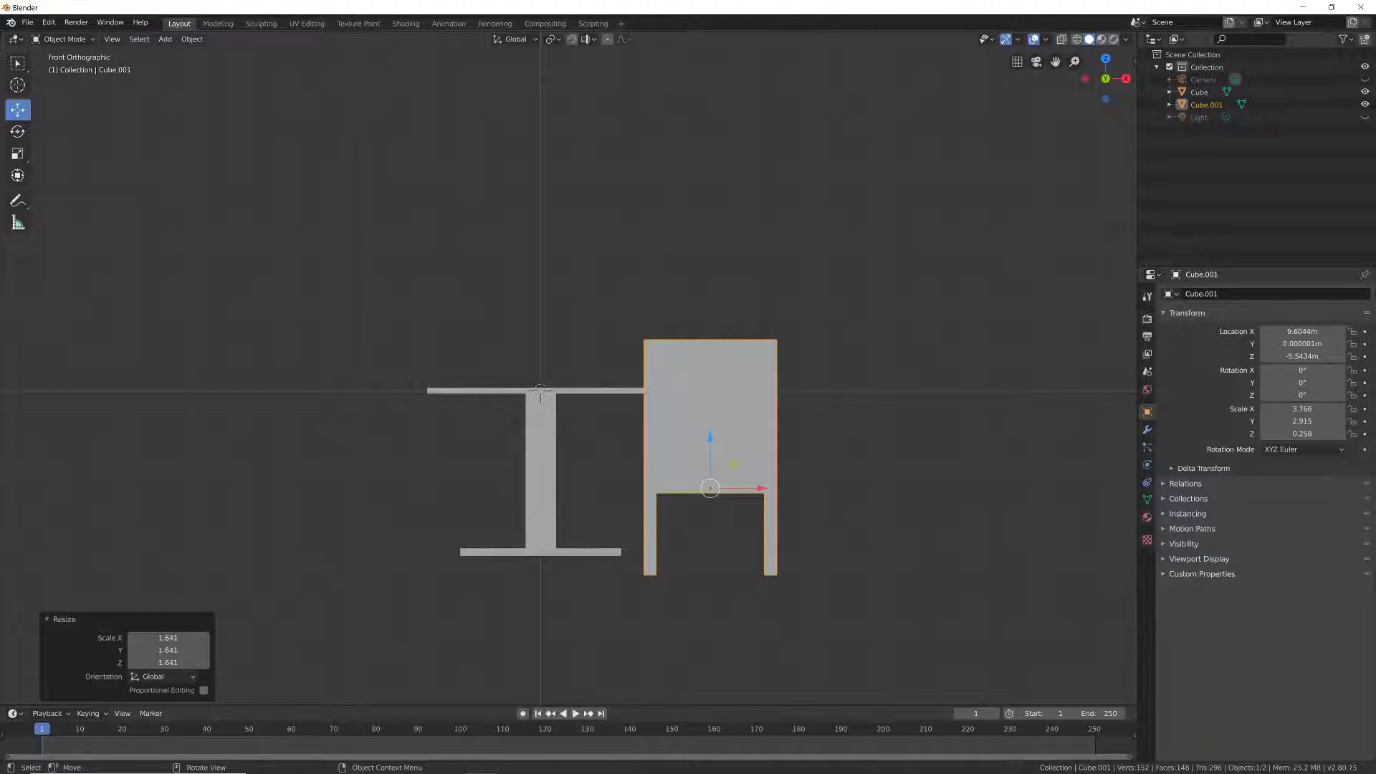
key("g")
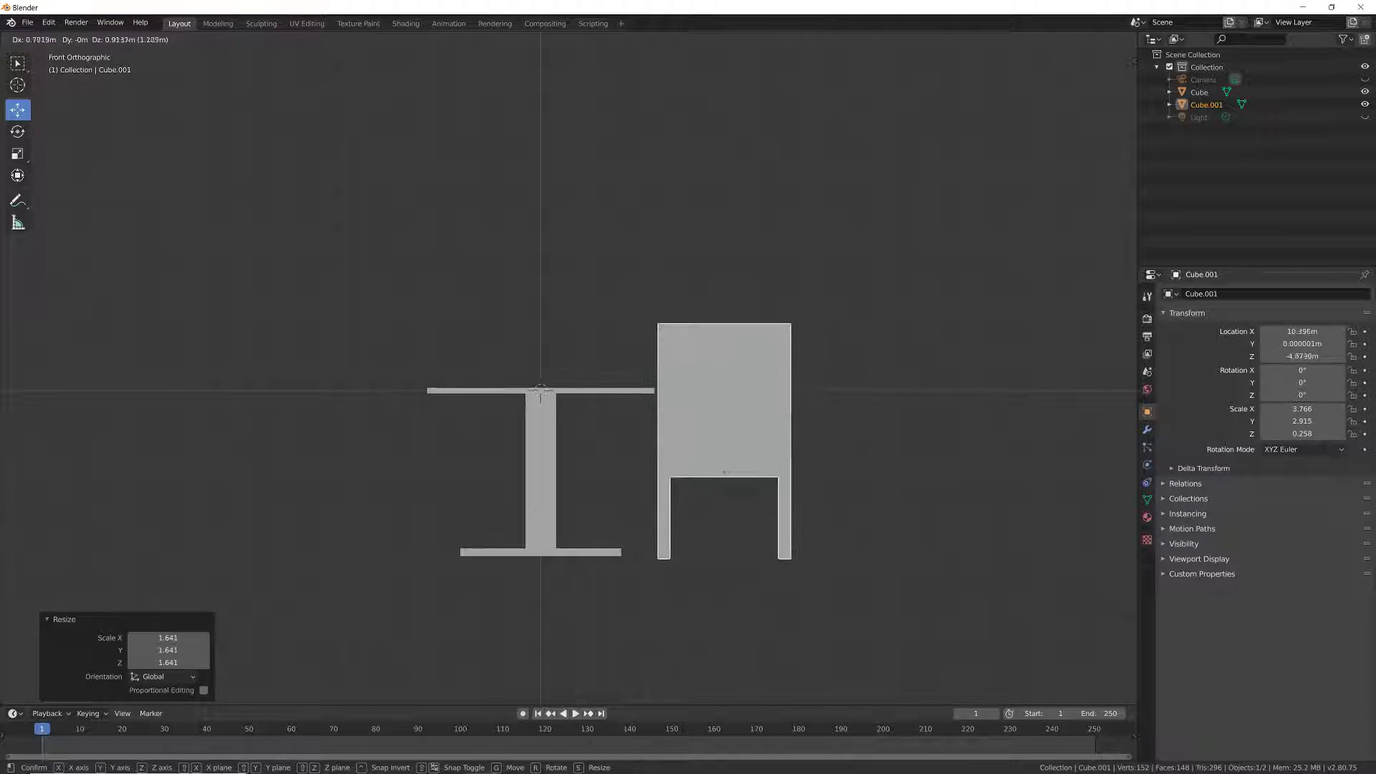
key("Return")
Step: Compare the chair's height and position with the table in orthographic and perspective front views
middle_click_drag(541, 393, 323, 398)
key("KP_1")
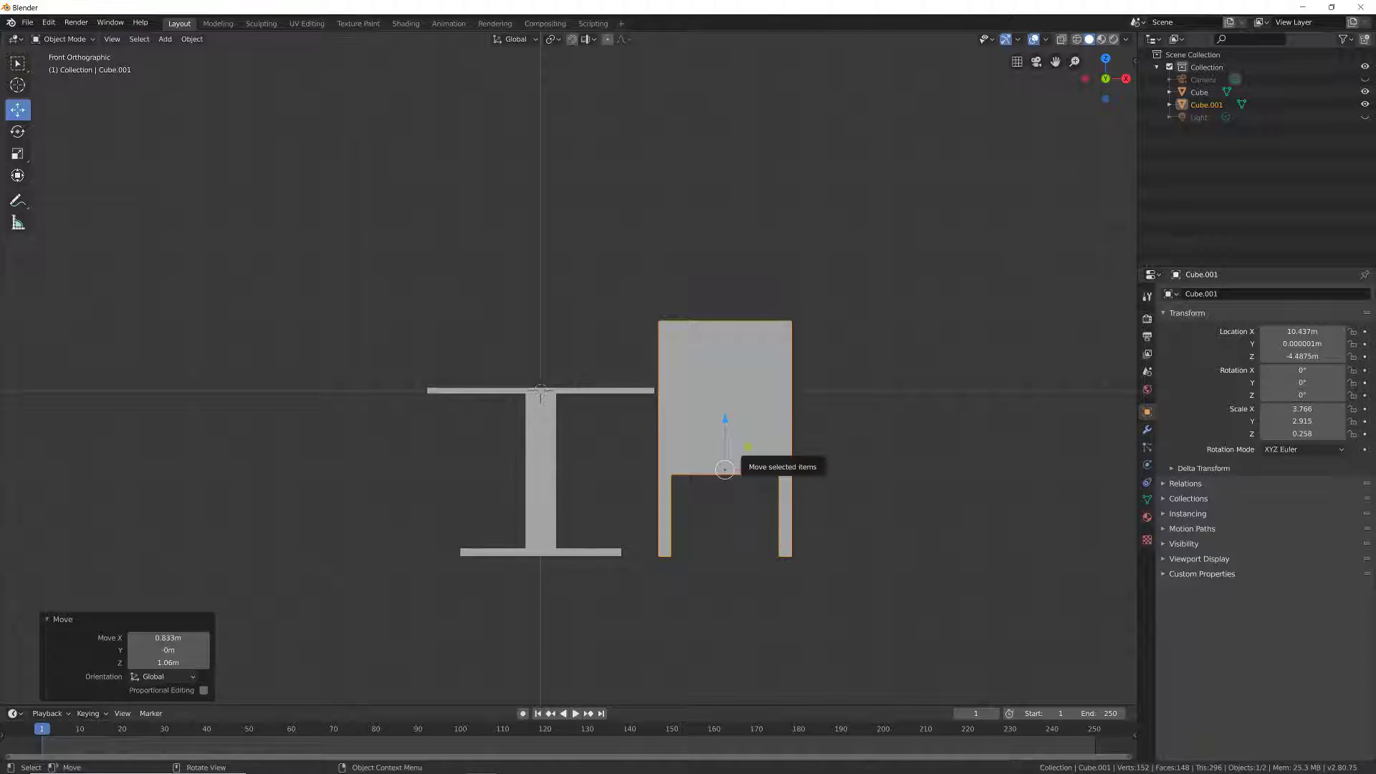
middle_click_drag(573, 401, 548, 472)
key("KP_1")
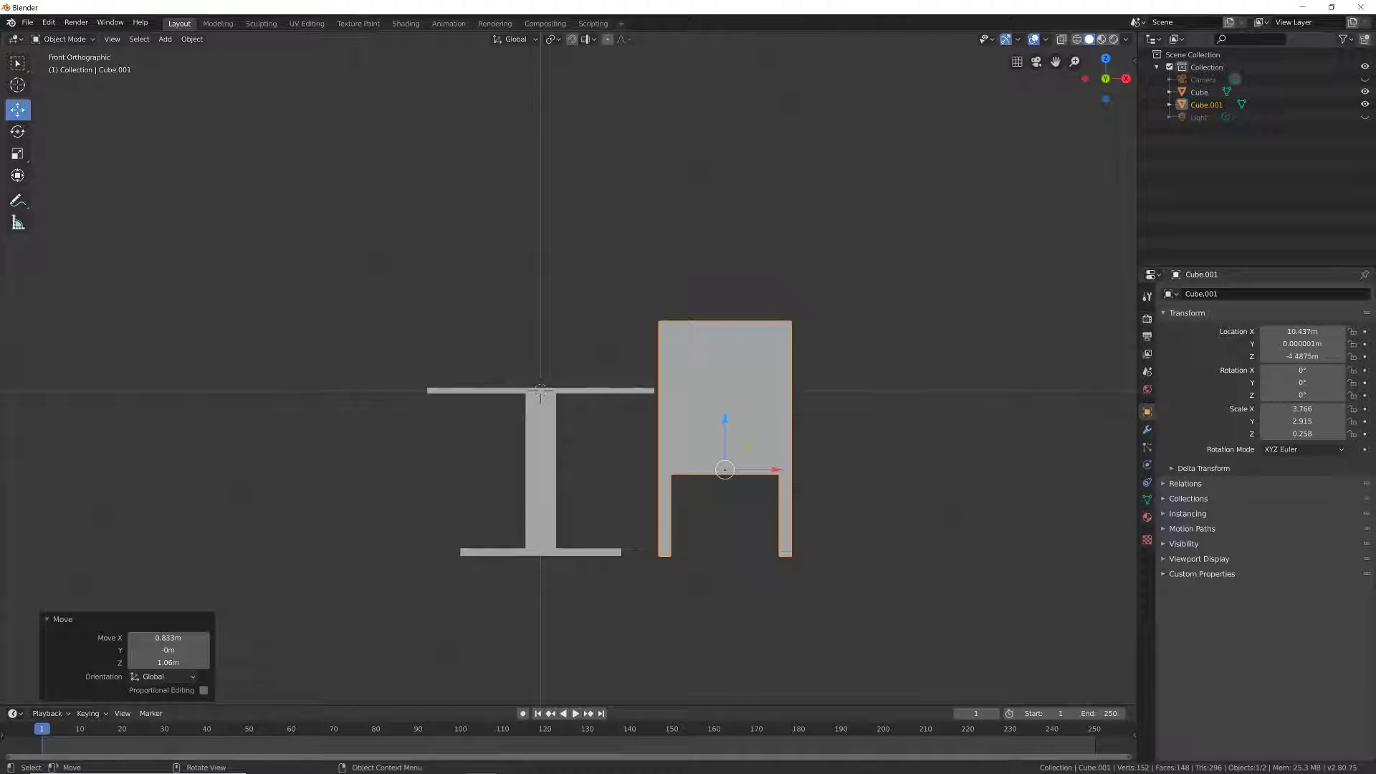
key("KP_5")
key("KP_5")
key("KP_5")
key("KP_5")
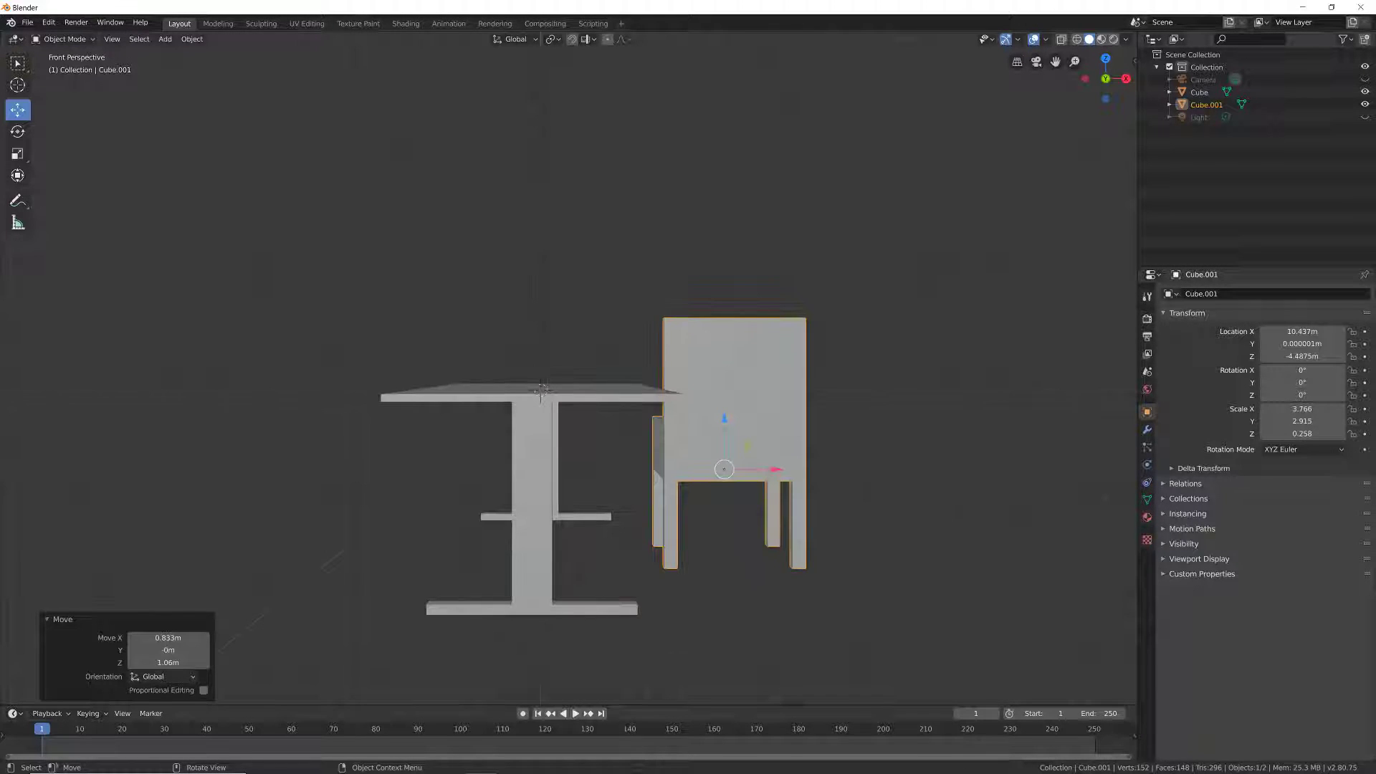
key("KP_5")
key("KP_5")
middle_click_drag(541, 392, 534, 412)
key("KP_1")
key("KP_1")
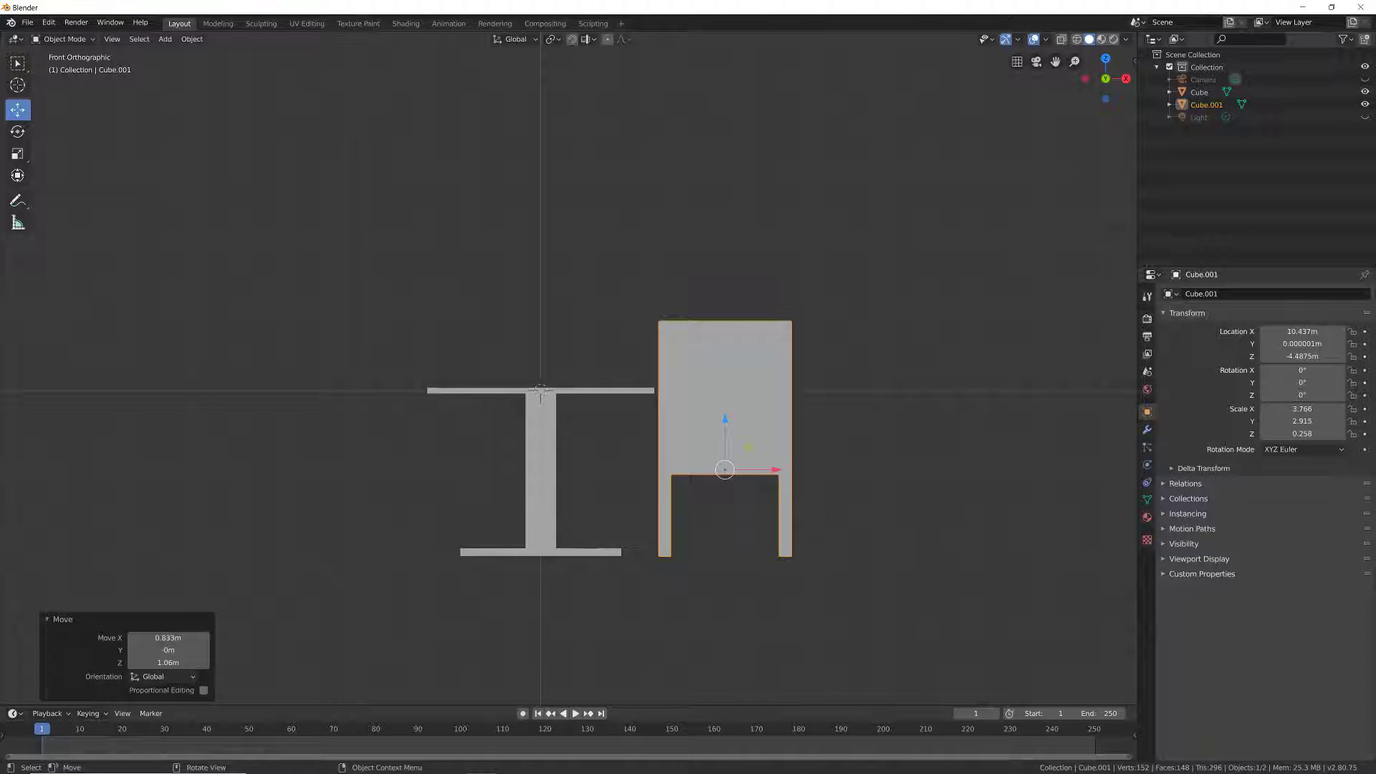
Step: Raise the chair along Z by about 0.0203 m to level its legs with the table's feet
key("g")
key("z")
key("Return")
middle_click_drag(609, 430, 473, 462)
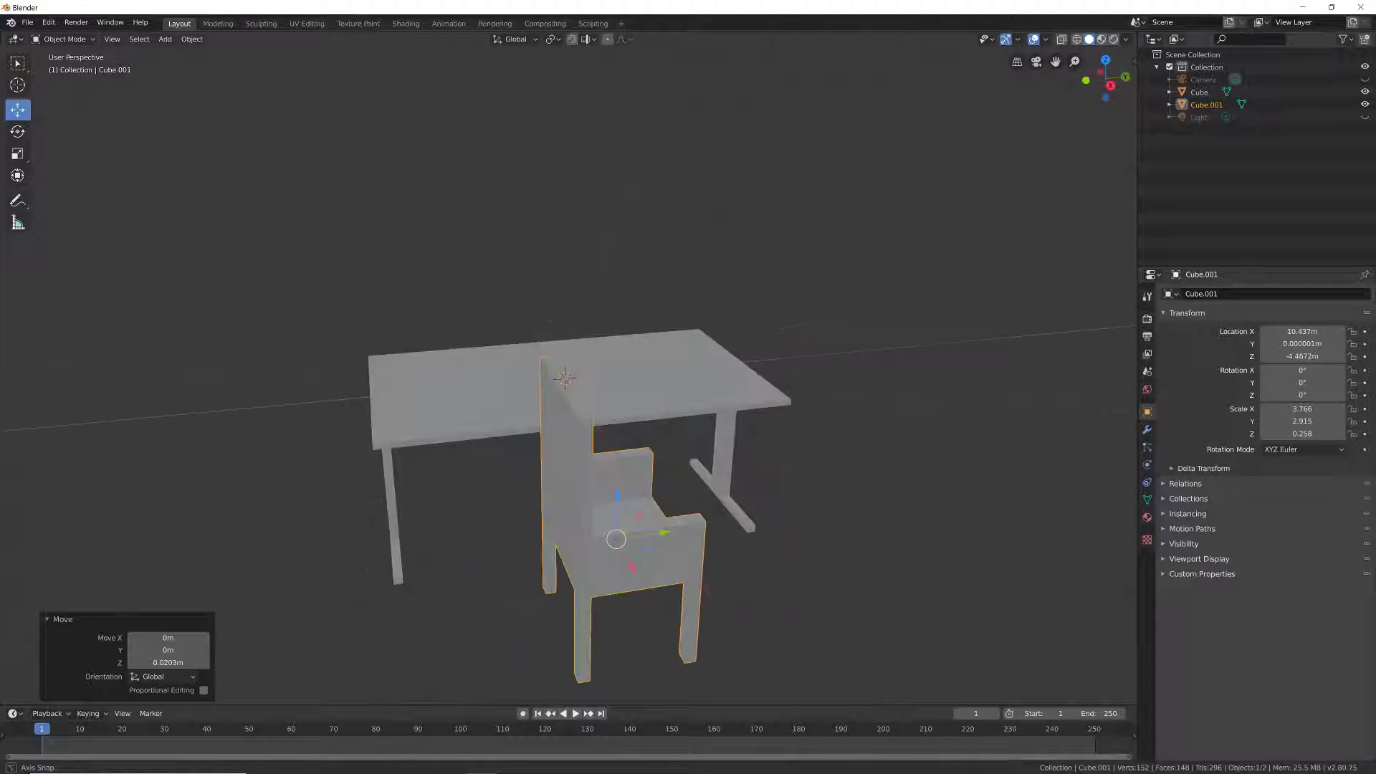
scroll(566, 459, "down", 3)
scroll(566, 459, "up", 1)
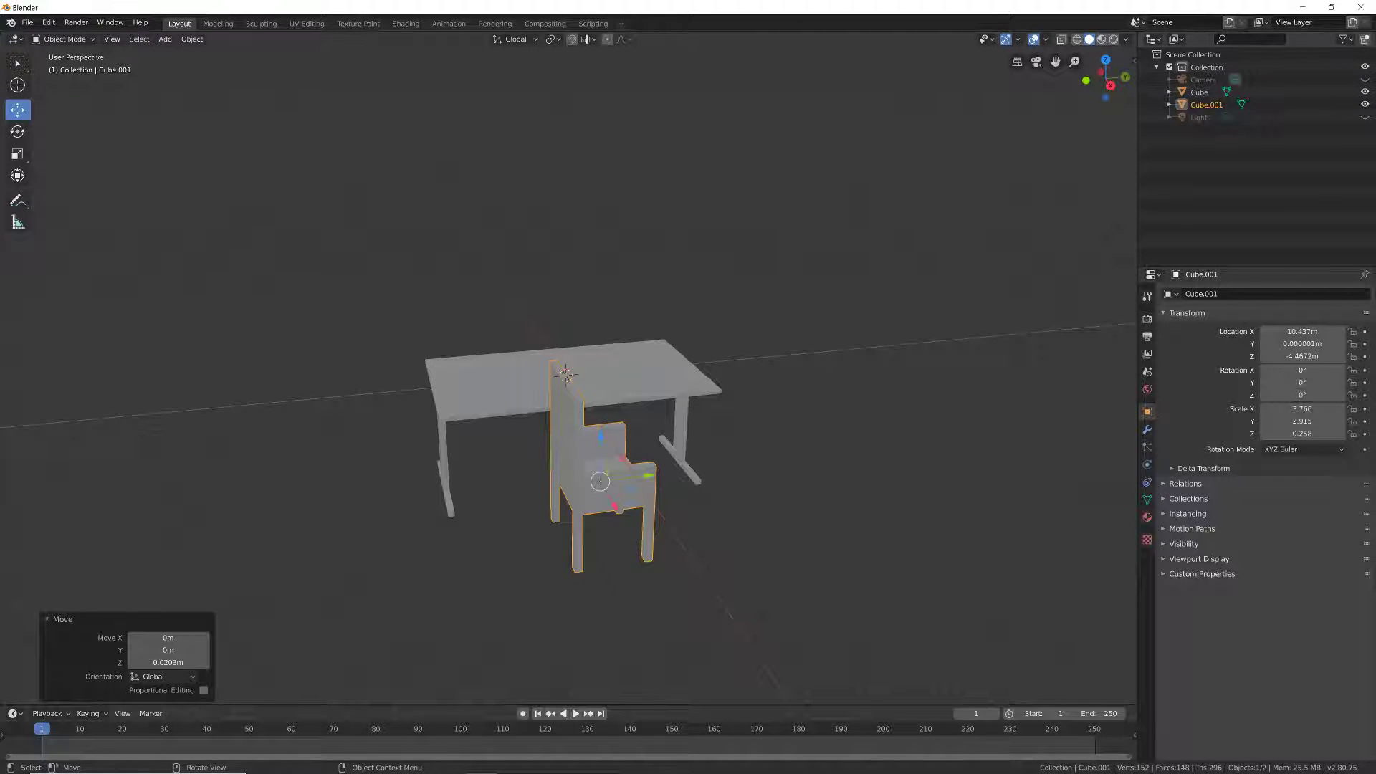
Step: Rotate the chair to 90° about the Z axis using an exact rotation value
key("n")
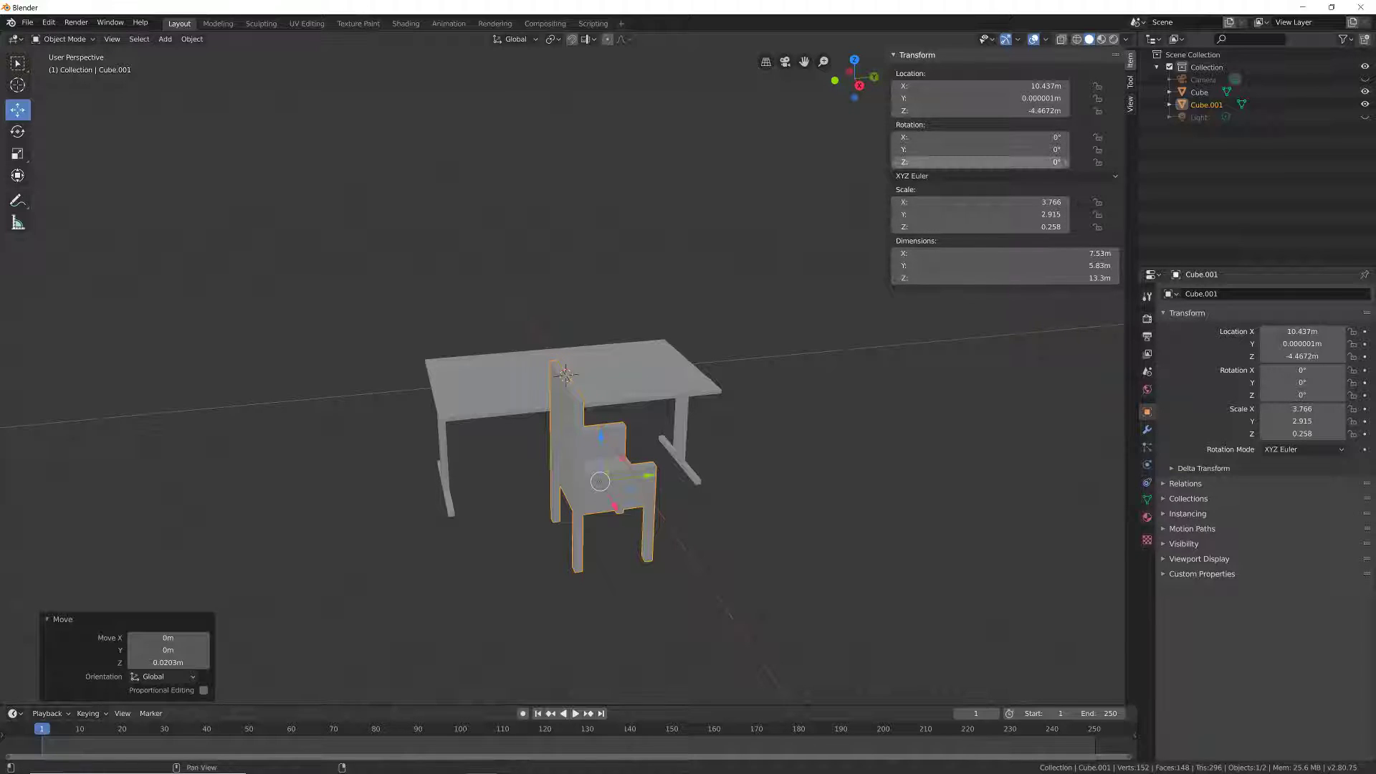
middle_click_drag(603, 525, 636, 510)
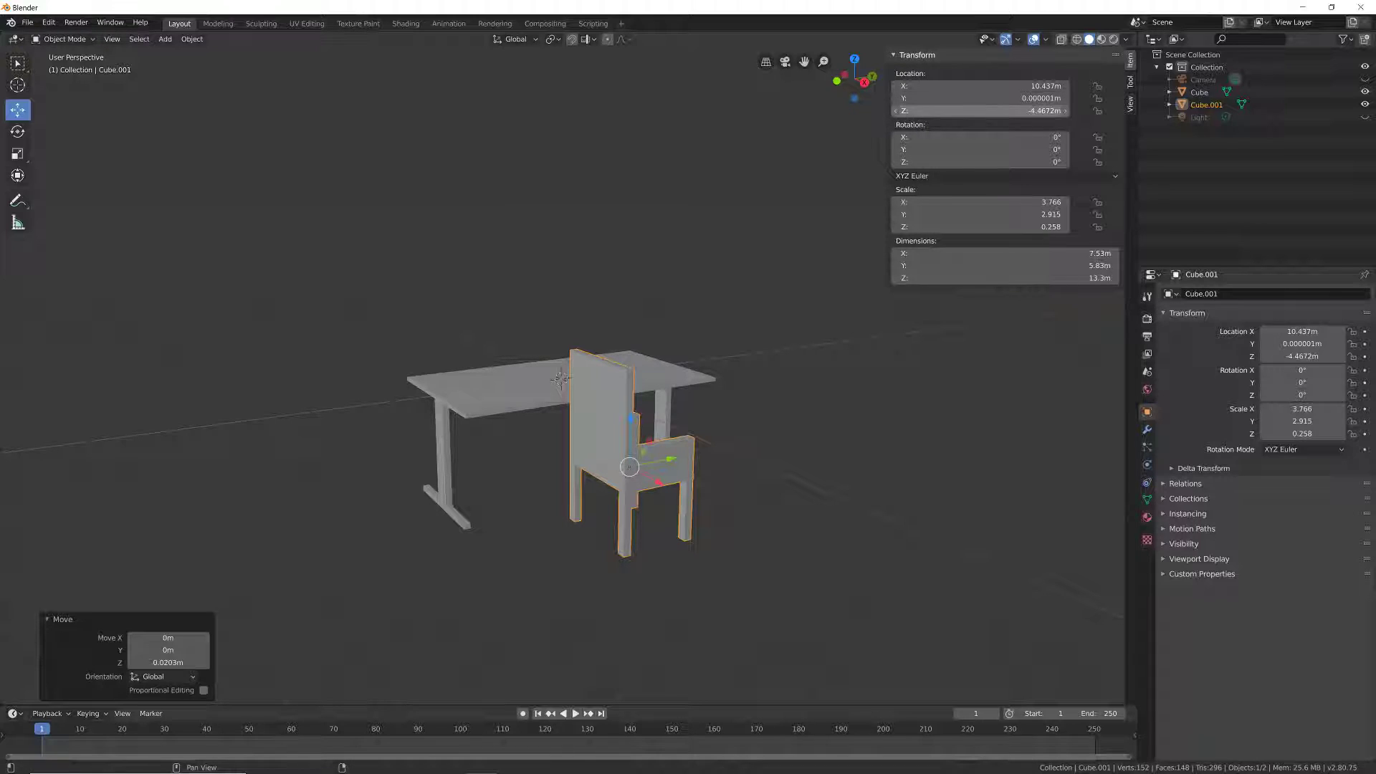
left_click_drag(946, 162, 1010, 162)
left_click(981, 162)
type("90")
key("Return")
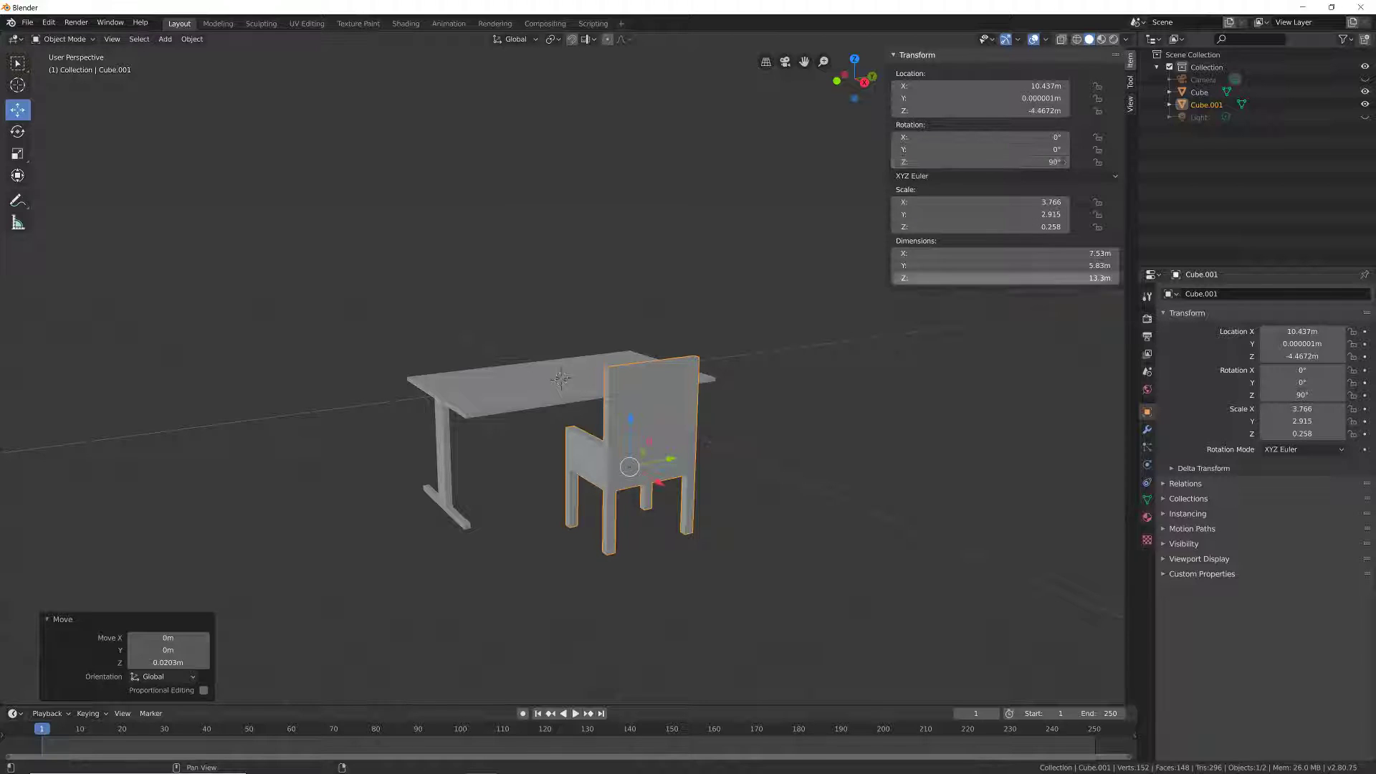
Step: Move the chair up to one half of the table's long side, at about X 7.25 m and Y -4.96 m
scroll(587, 459, "up", 3)
middle_click_drag(588, 458, 494, 538)
scroll(484, 517, "down", 2)
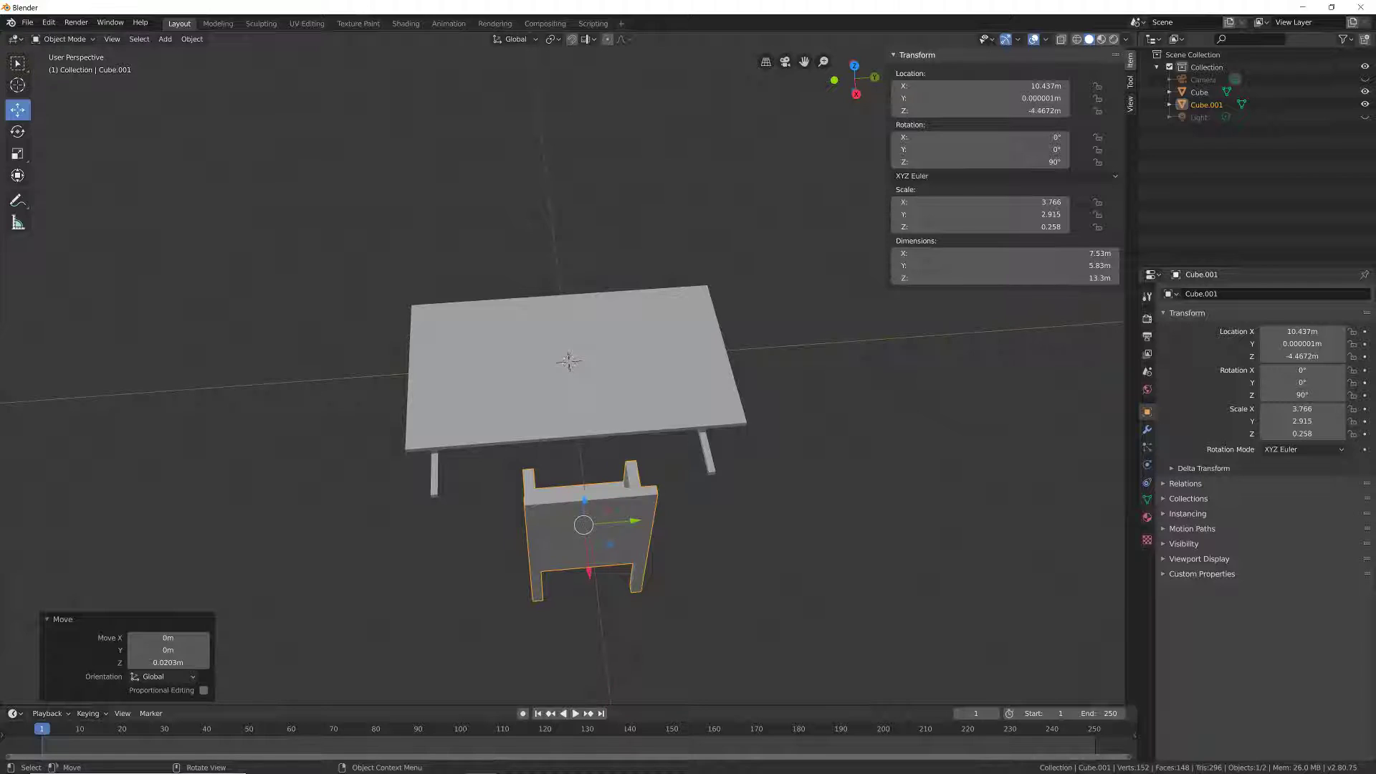
left_click_drag(634, 520, 582, 523)
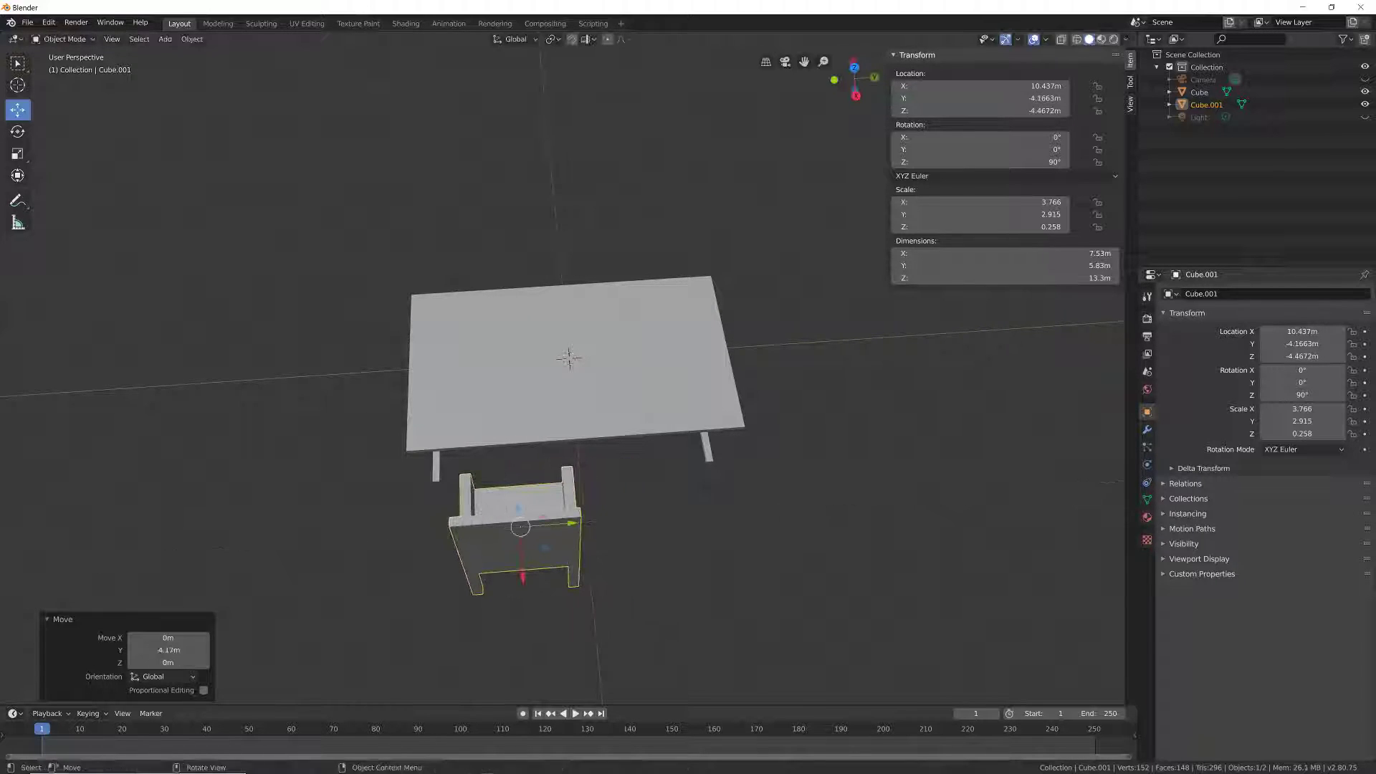
left_click_drag(523, 577, 518, 532)
left_click_drag(568, 479, 555, 480)
mouse_move(555, 480)
middle_mouse_down()
mouse_move(713, 392)
mouse_move(555, 419)
mouse_move(514, 444)
mouse_move(533, 479)
middle_mouse_up()
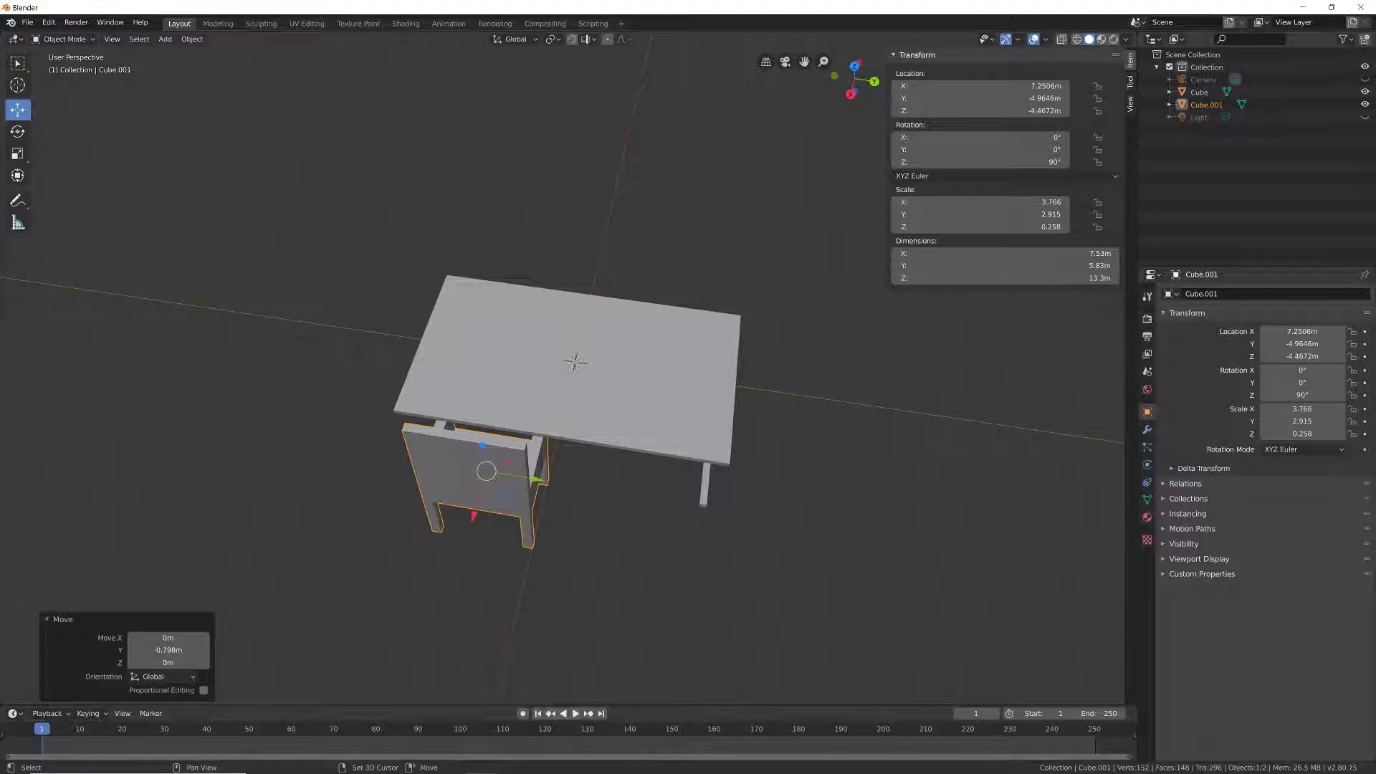
Step: Duplicate the chair about 9.82 m along Y to place a second chair on the same side of the table
key("shift+d")
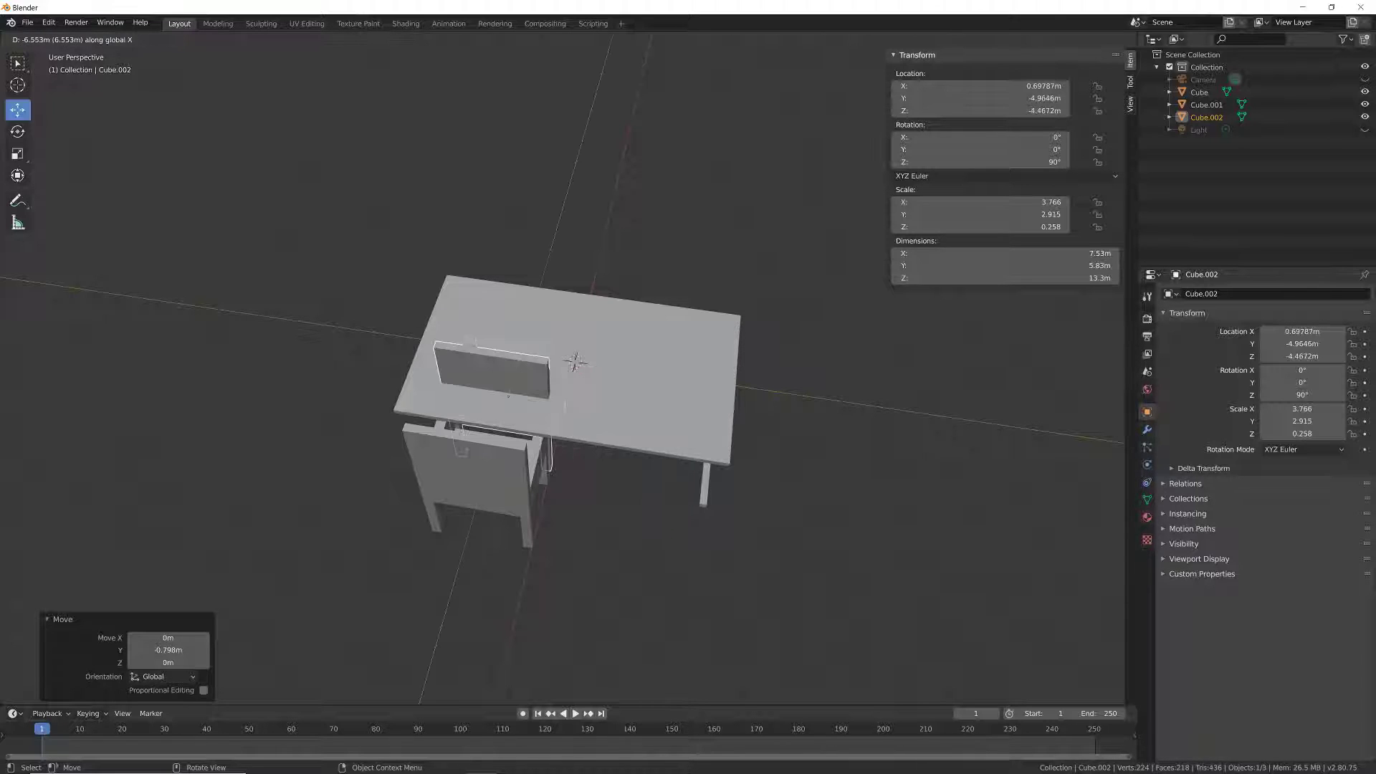
key("y")
key("z")
key("y")
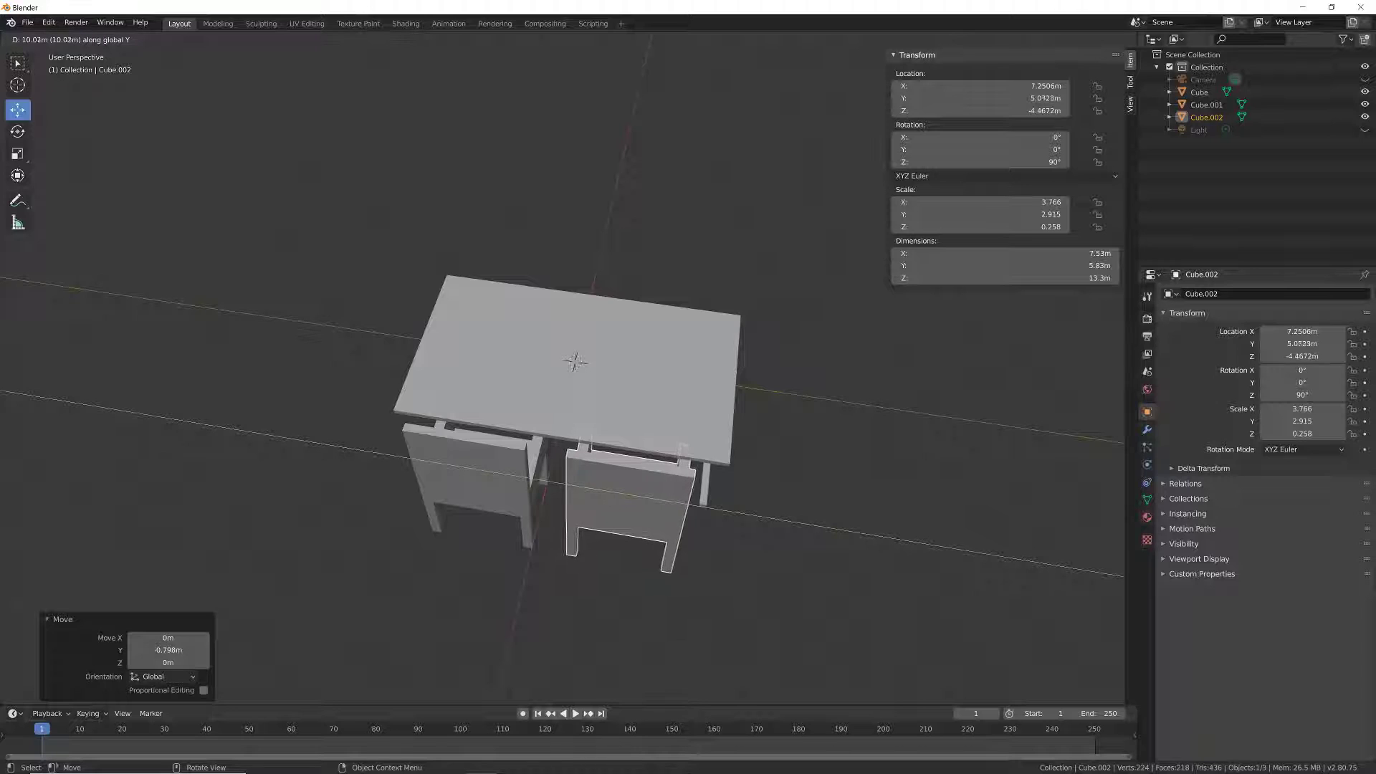
left_click(574, 362)
Step: Select both chairs and duplicate them about -14 m along X to the opposite side of the table
middle_click_drag(574, 362, 408, 376)
middle_click_drag(501, 344, 502, 335)
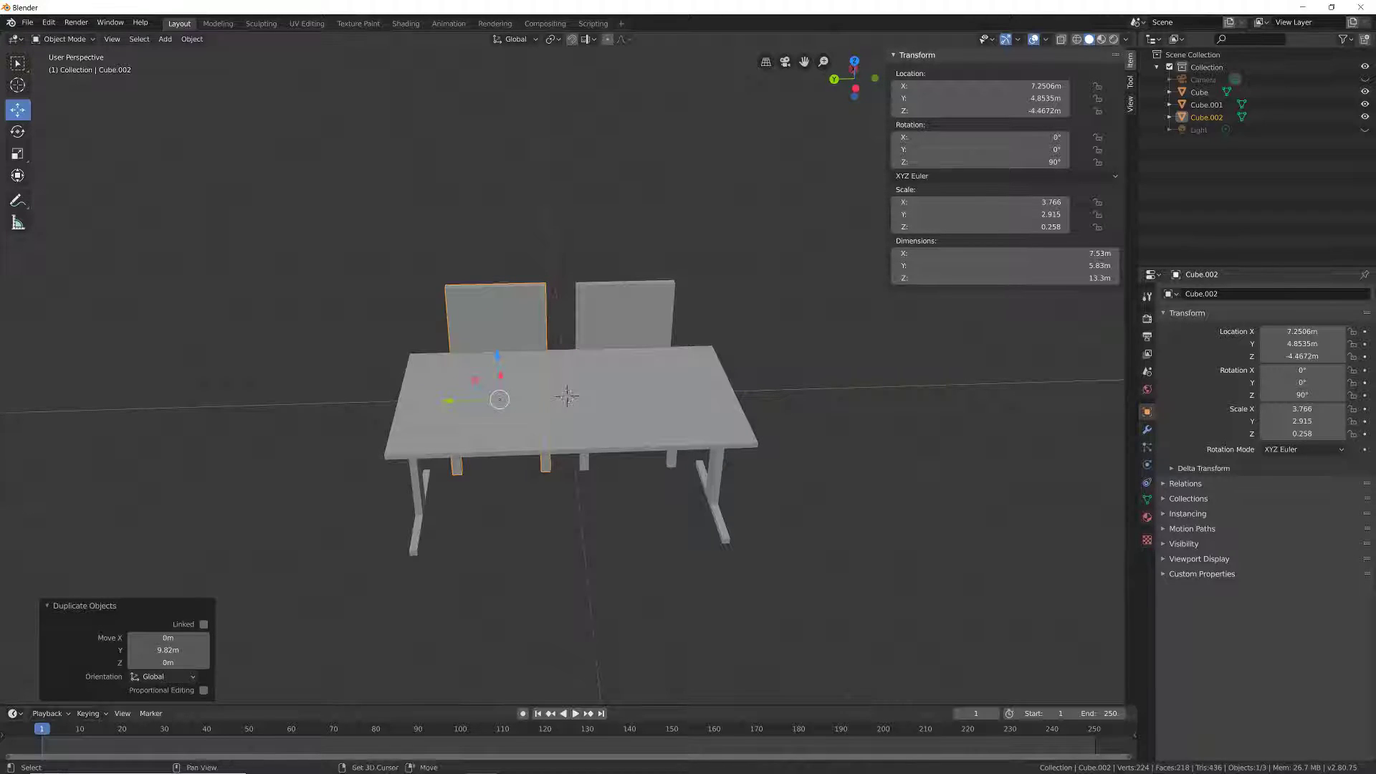
left_click(624, 316, "shift")
middle_click_drag(569, 395, 592, 384)
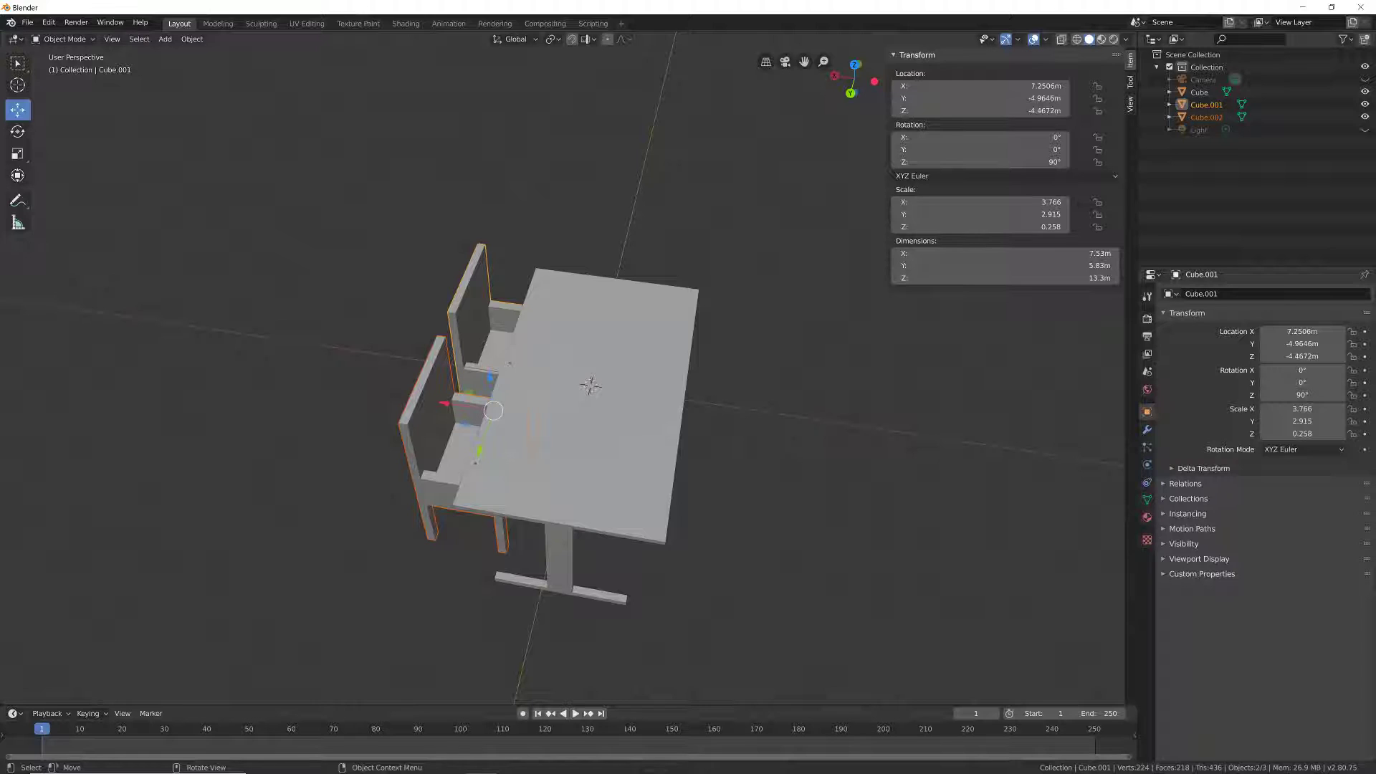
key("shift+d")
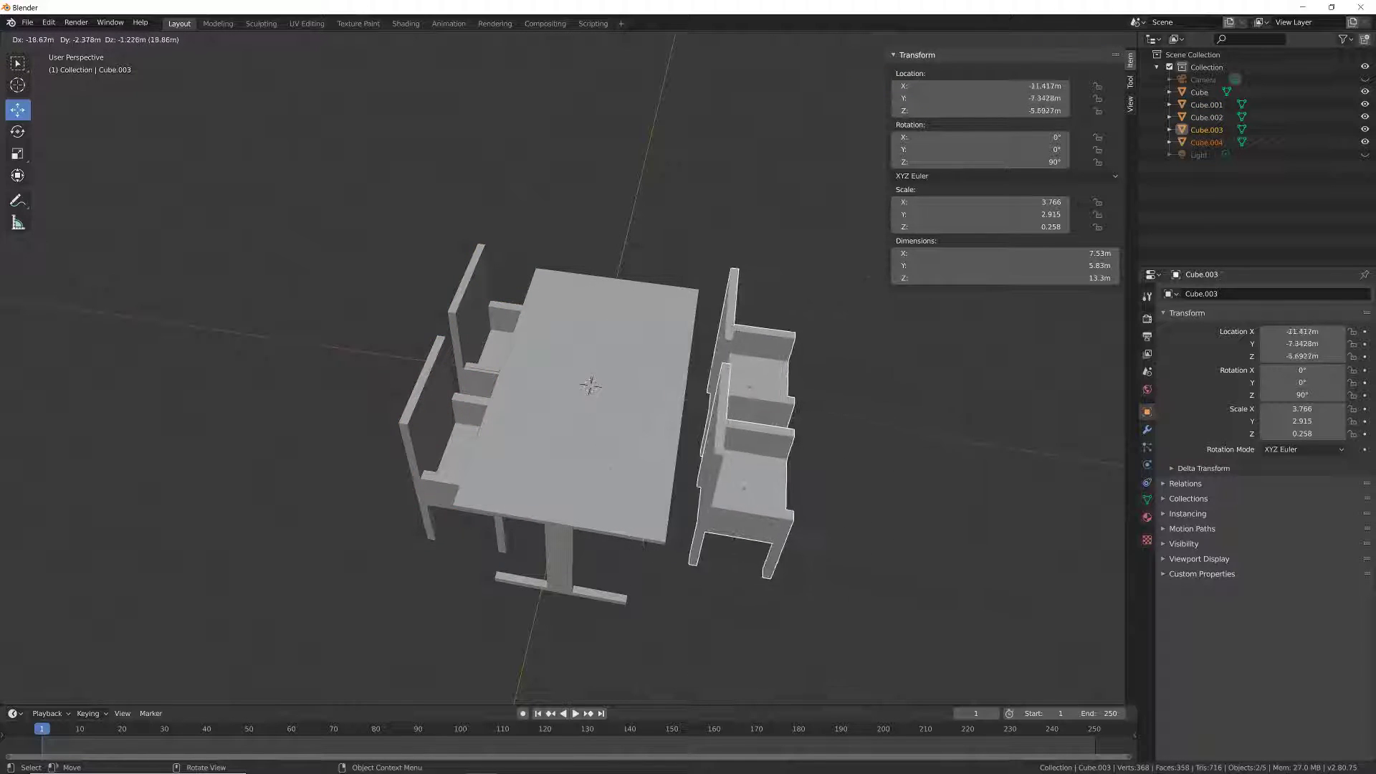
key("x")
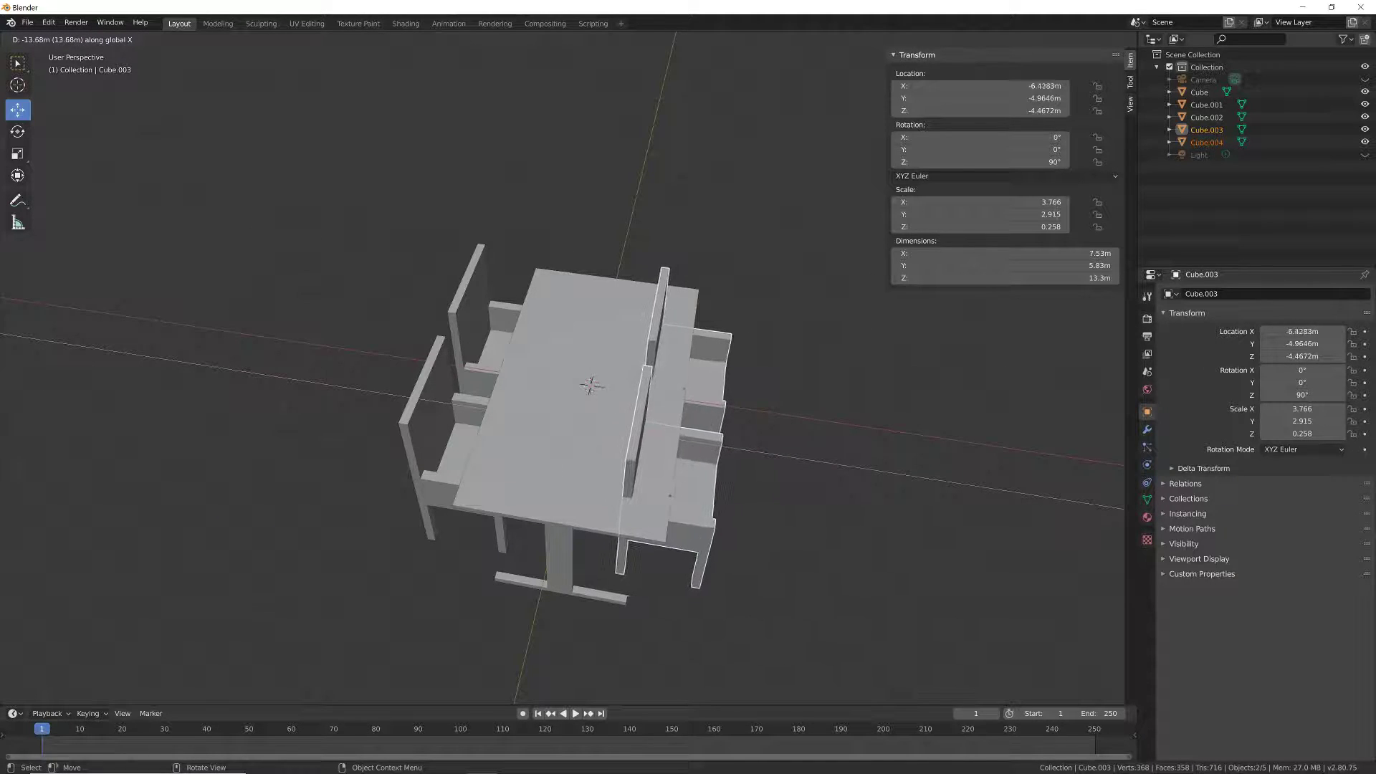
key("Return")
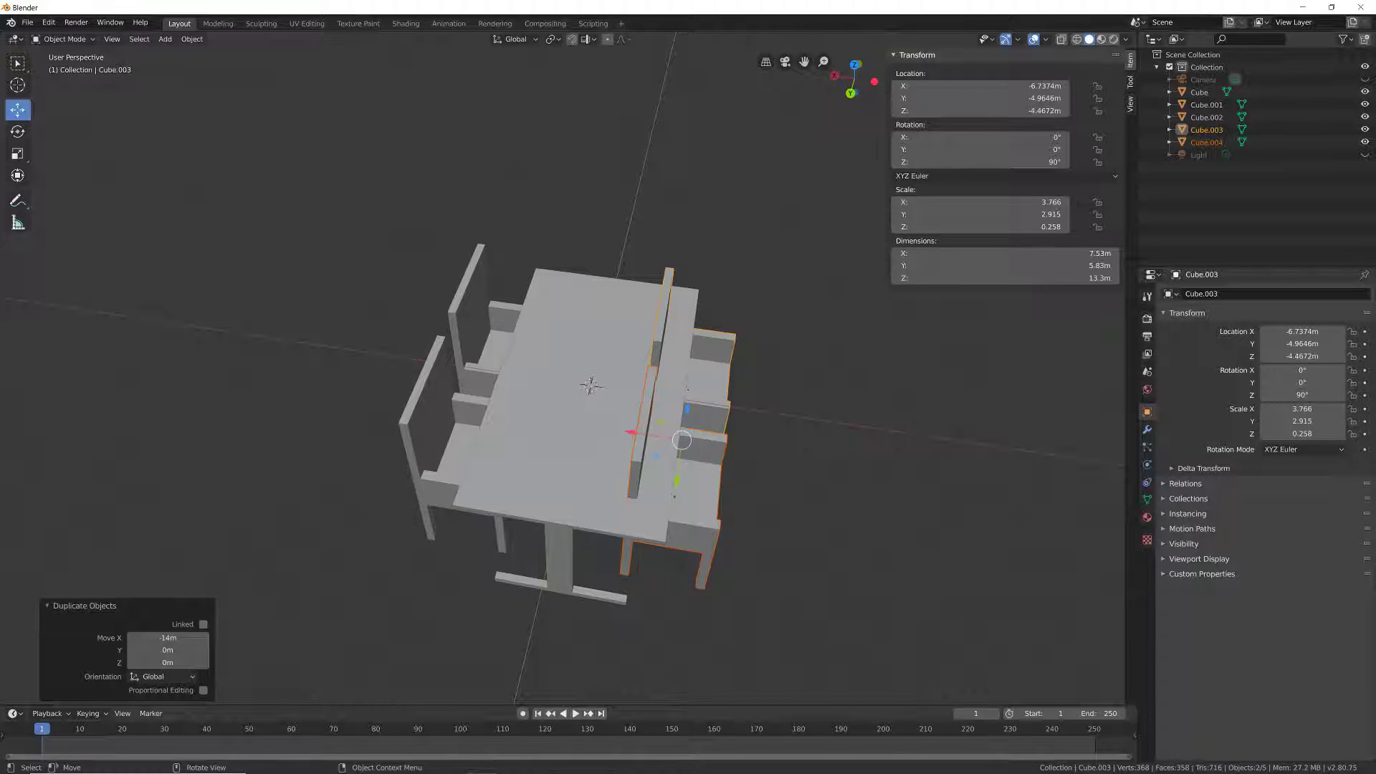
Step: Try Z rotations of 360°, 90° and 180° on the active chair of the duplicated pair
left_click_drag(989, 162, 1092, 162)
left_click(1003, 162)
type("360")
key("Return")
left_click(1003, 162)
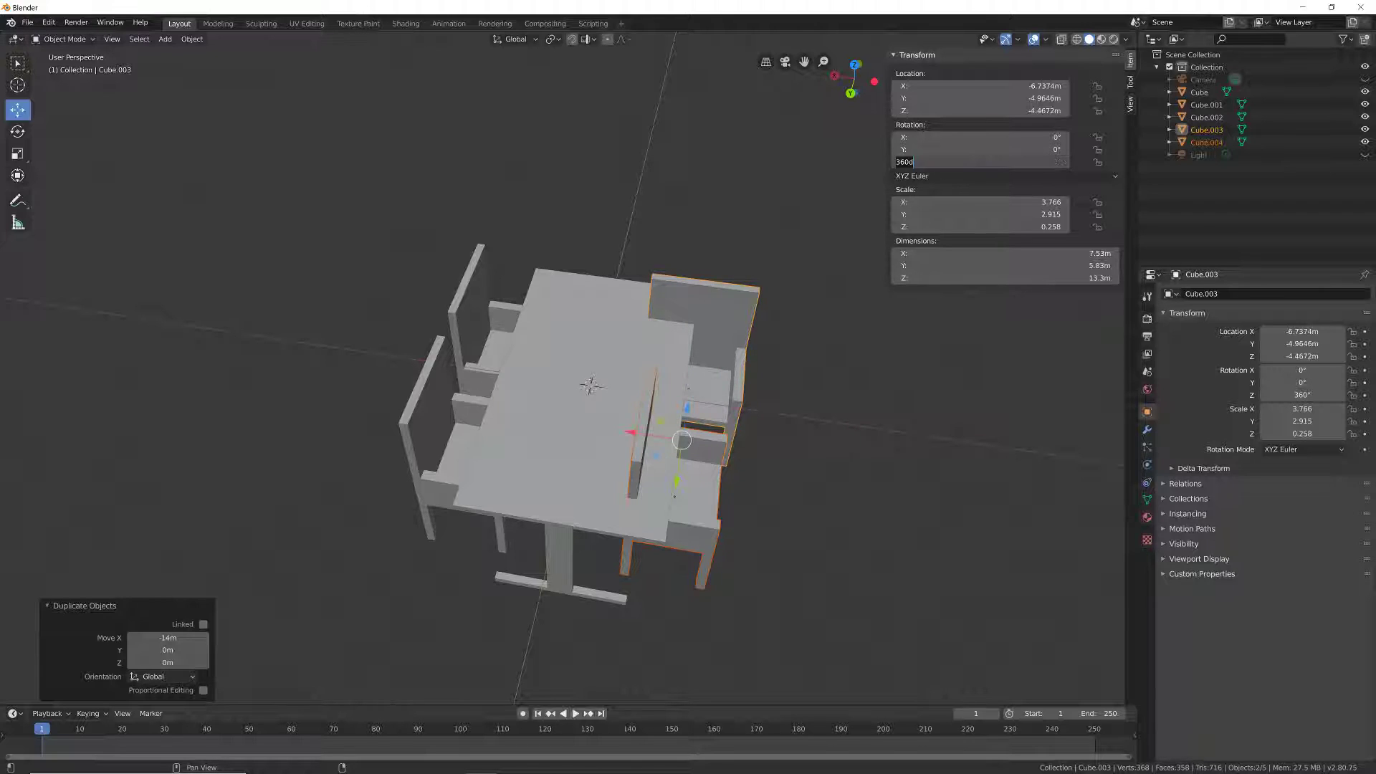
type("90")
key("Return")
left_click(979, 162)
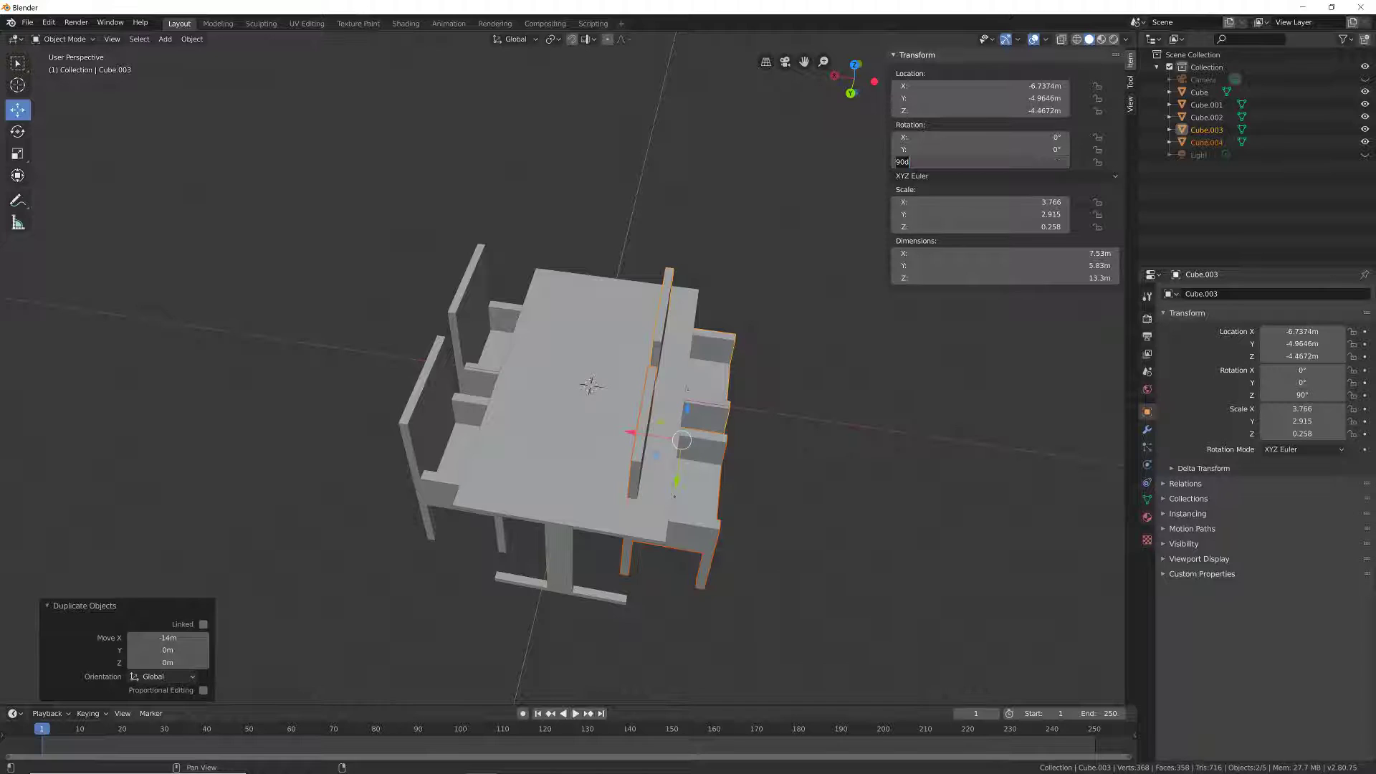
type("180")
key("Return")
Step: Set the active duplicated chair's Z rotation to 270° so that it faces the table
left_click_drag(979, 162, 1025, 162)
left_click(980, 162)
type("270")
key("Return")
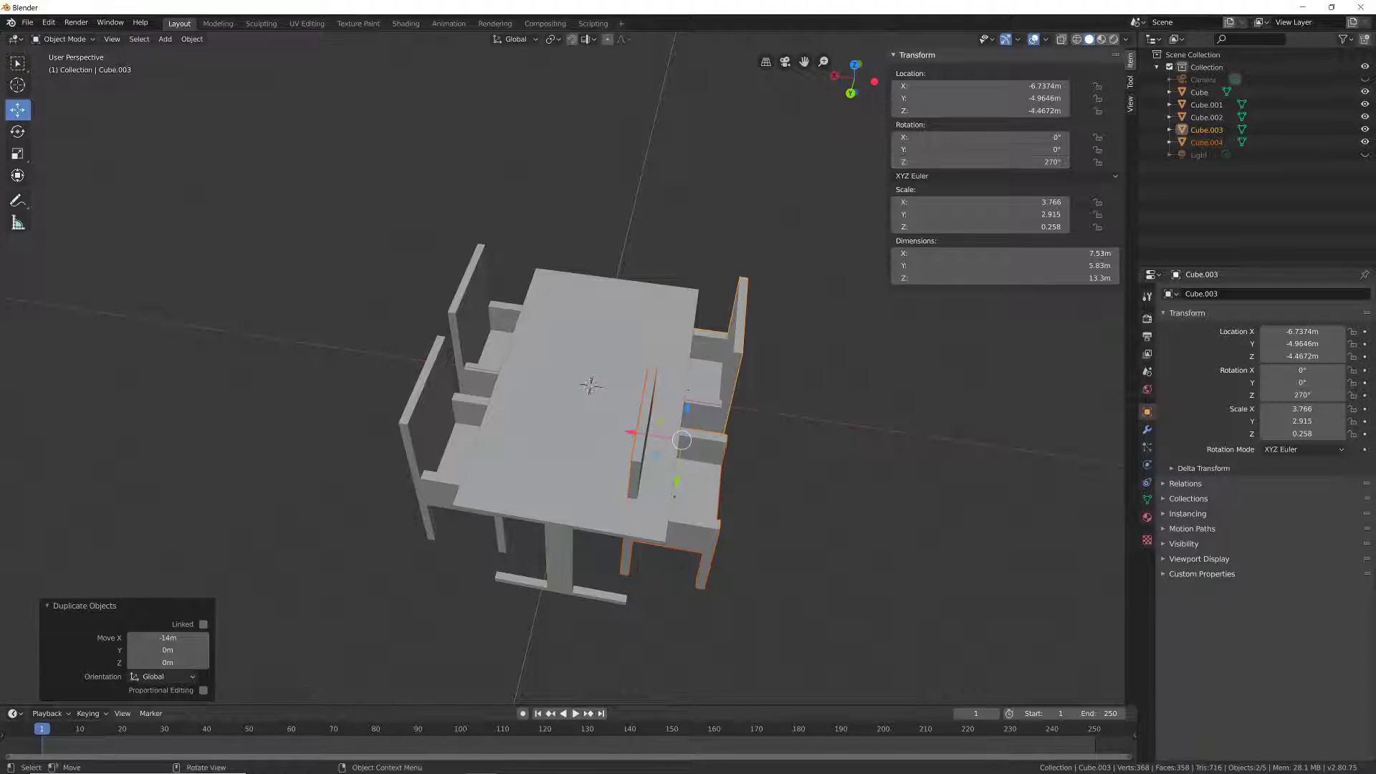
Step: Select the other duplicated chair and set its Z rotation to 270° so that it faces the table
left_click(697, 488)
left_click_drag(979, 162, 1032, 162)
left_click(979, 162)
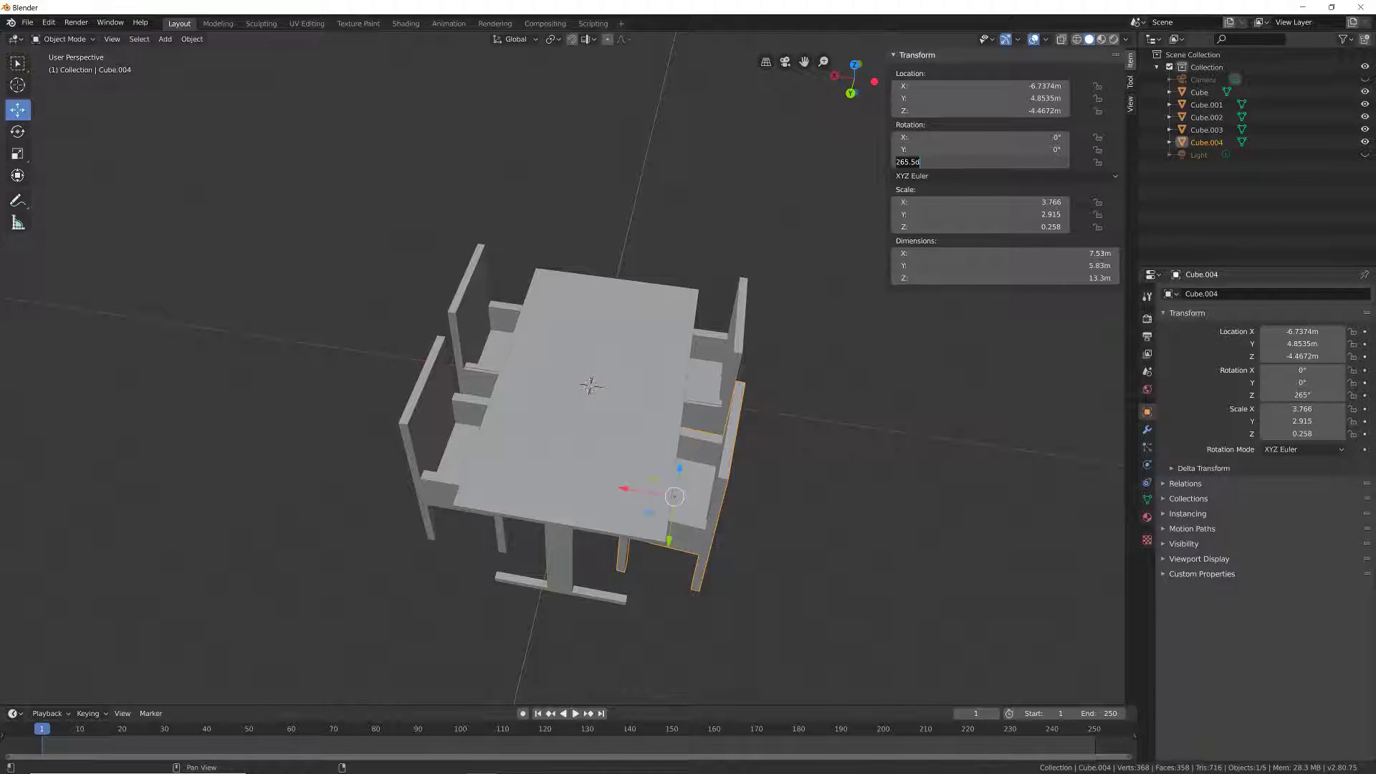
type("270")
key("Return")
Step: Enter Edit Mode on the last rotated chair and deselect all of its mesh
middle_click_drag(789, 480, 467, 419)
key("Tab")
key("alt+a")
middle_click_drag(322, 441, 516, 373)
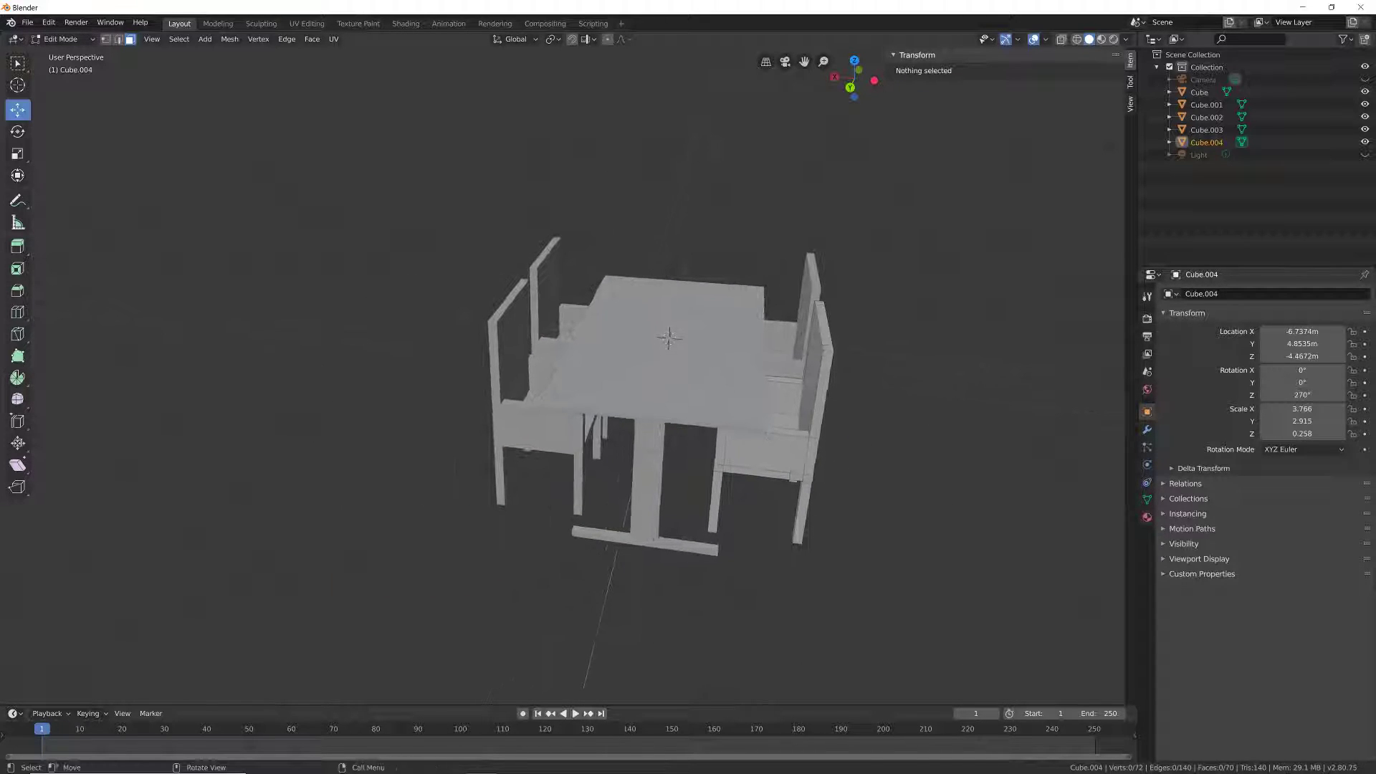